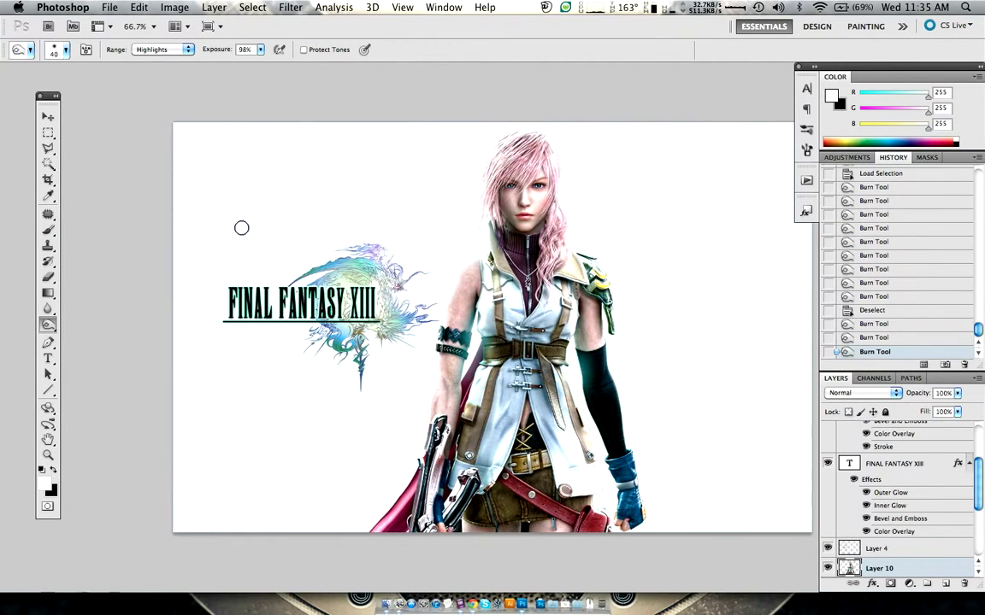
- Zoom in on the vest and hide then show Layer 10 to compare the shading
key(super+plus)
key(super+plus)
key(super+plus)
scroll(233, 276, up, 5)
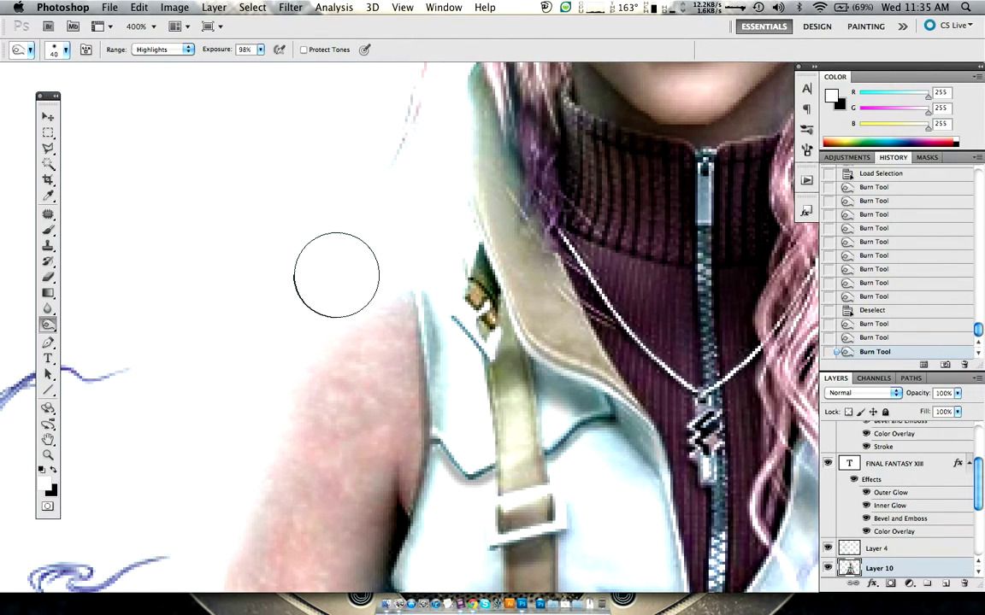
scroll(336, 275, down, 3)
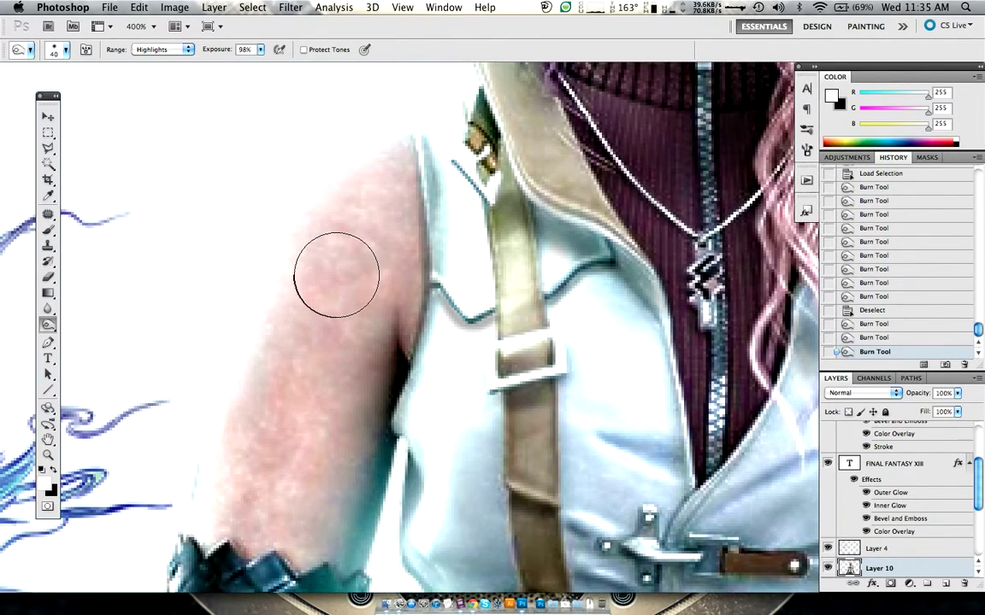
click(827, 570)
click(826, 569)
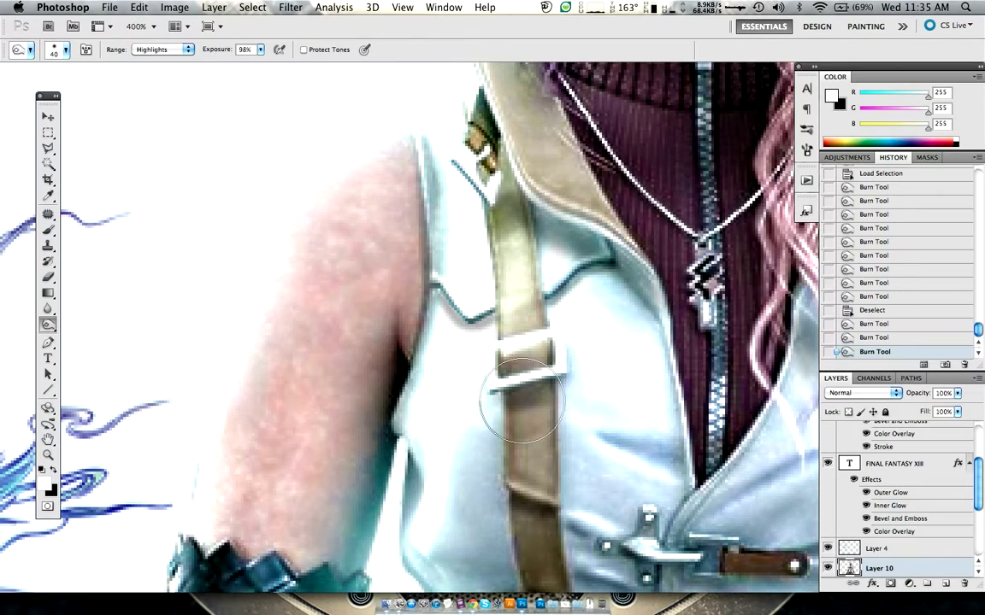
scroll(523, 397, down, 3)
scroll(522, 393, down, 3)
scroll(530, 397, right, 5)
- Burn a fine shadow into the vest fabric by the clasp with a 9 px brush, replacing a too-dark stroke
key(bracketleft)
key(bracketleft)
key(bracketleft)
key(bracketright)
key(bracketright)
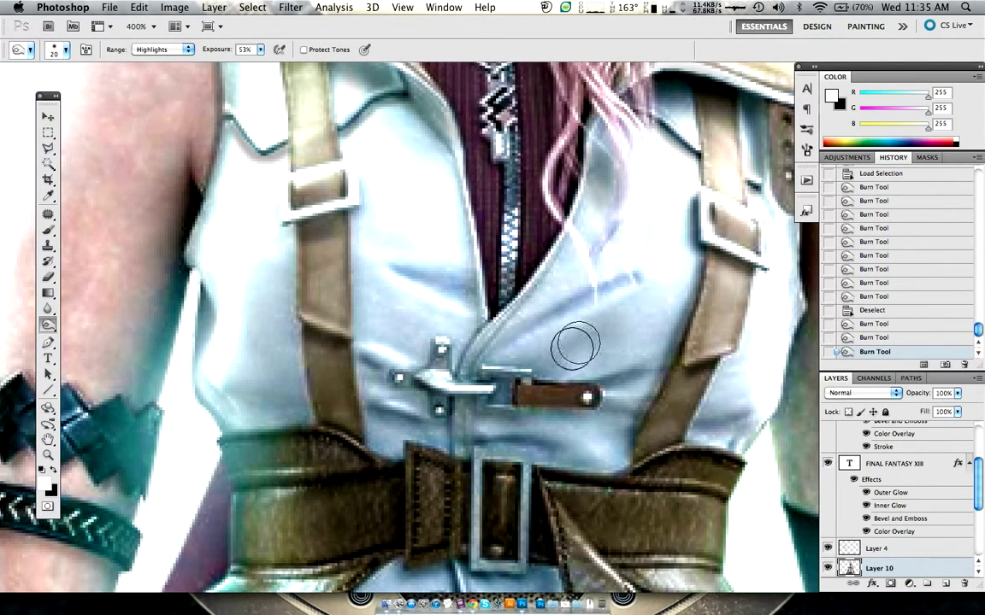
drag(577, 346, 547, 369)
key(ctrl+z)
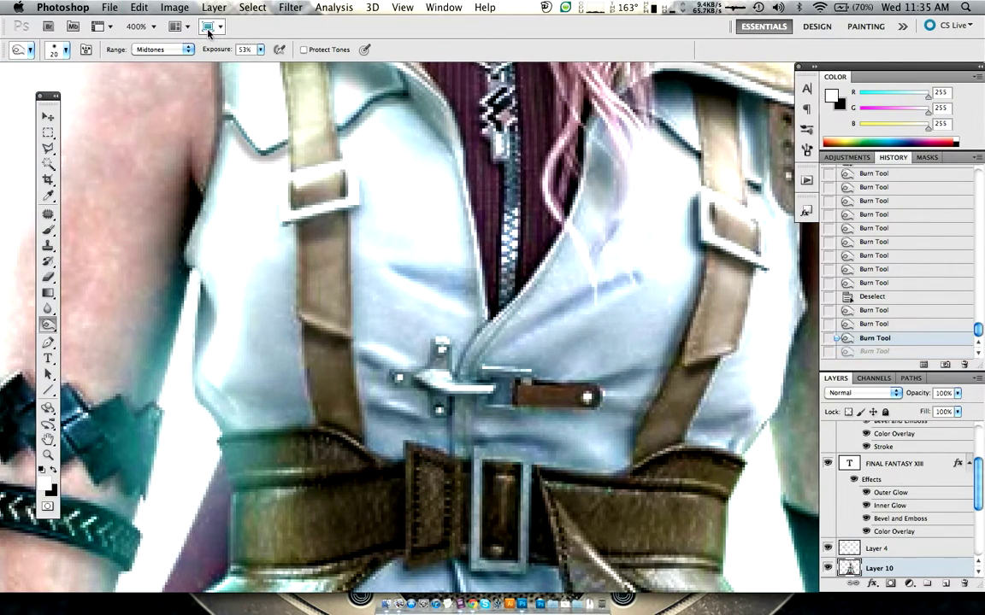
key(bracketleft)
key(bracketleft)
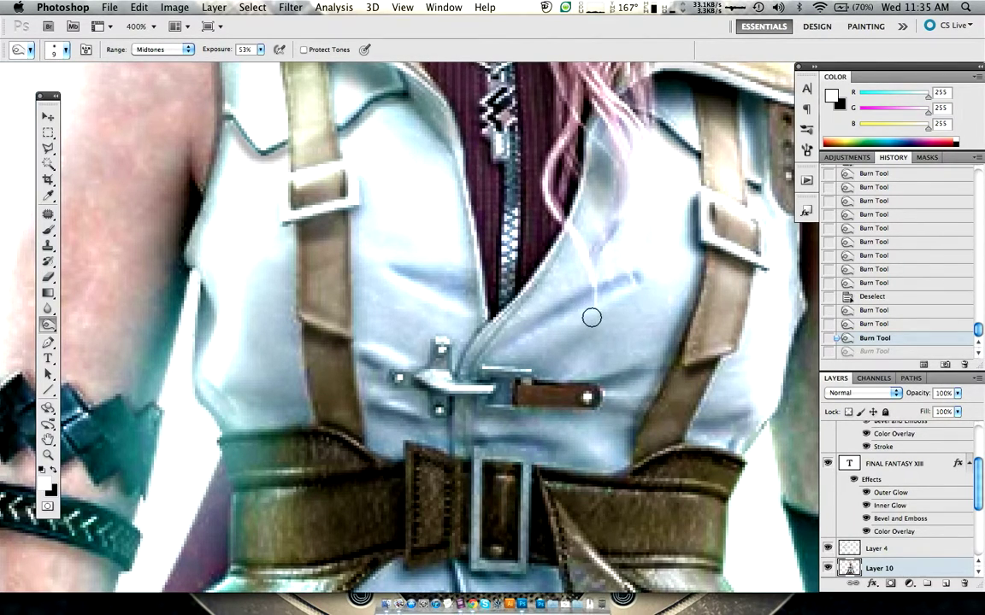
drag(539, 374, 670, 317)
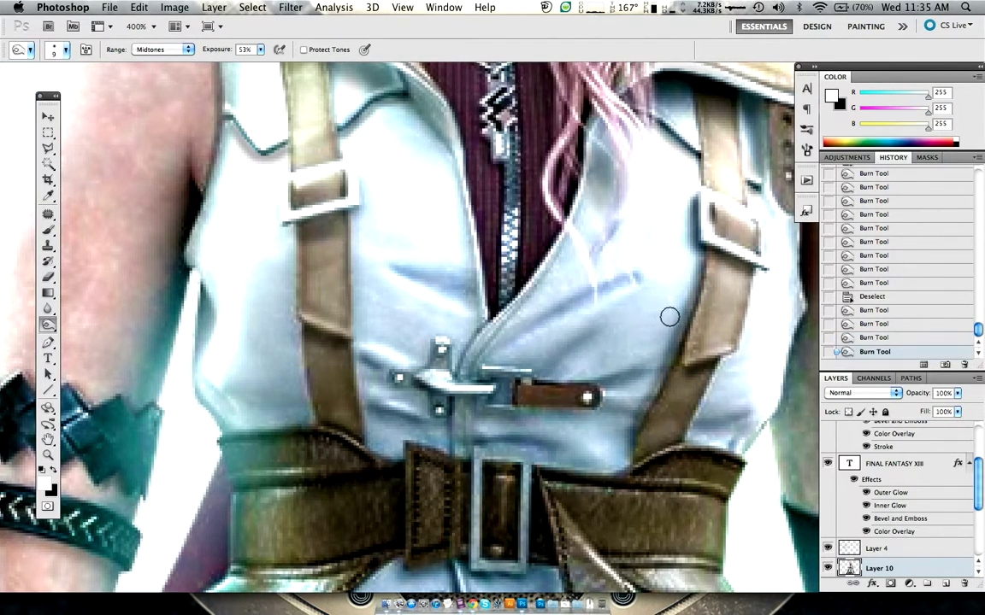
key(ctrl+alt+0)
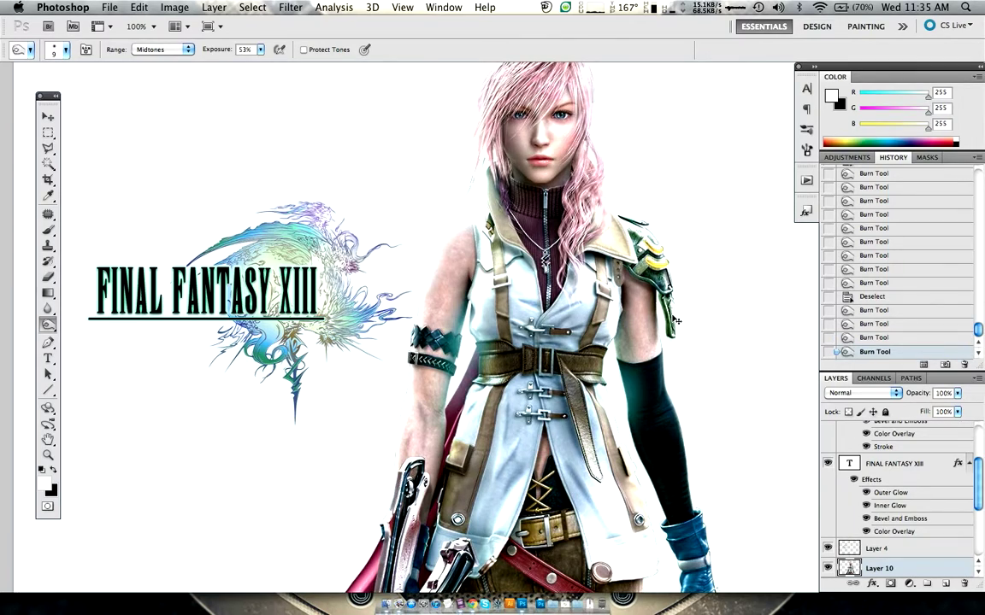
scroll(598, 359, up, 5)
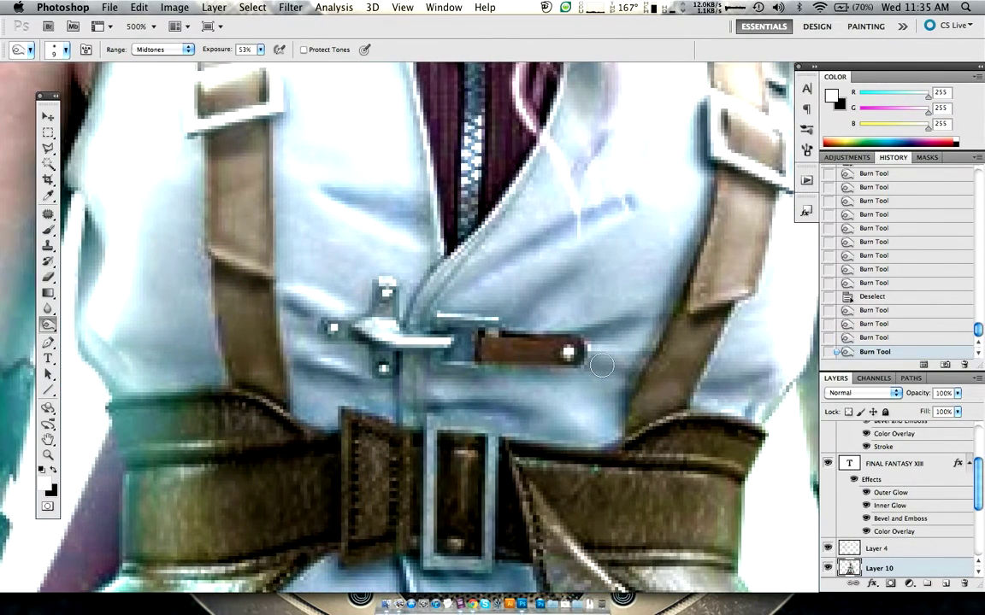
- Pan around the figure and restore the selection around it
scroll(601, 365, right, 3)
scroll(601, 365, up, 2)
scroll(601, 365, up, 4)
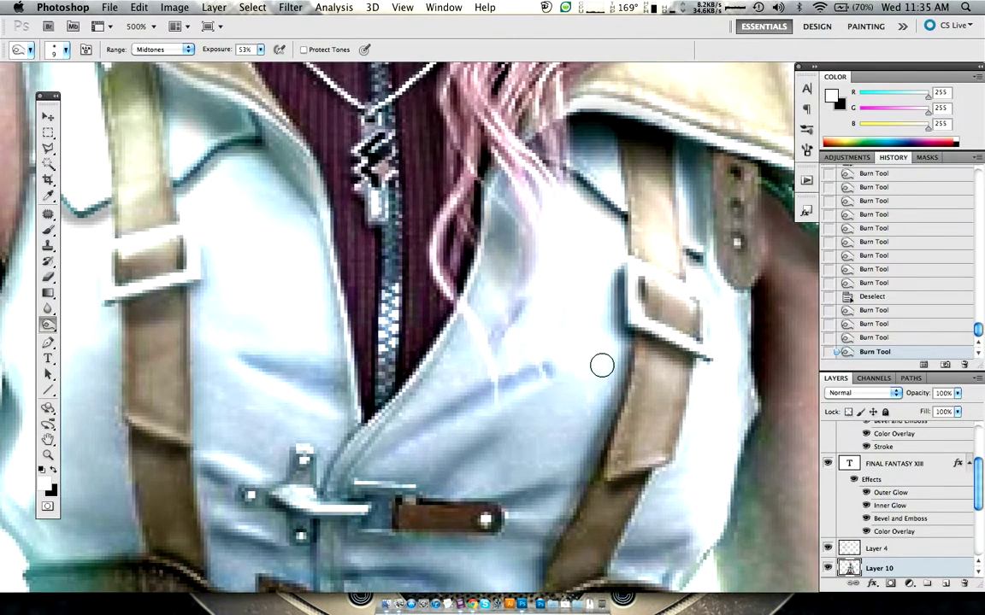
scroll(601, 365, left, 2)
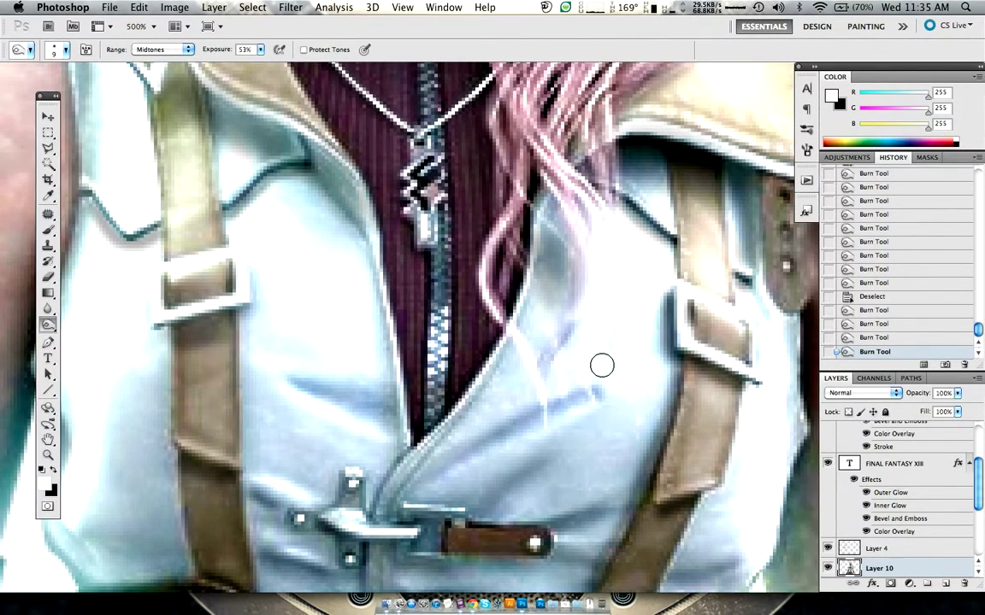
scroll(601, 365, down, 8)
scroll(601, 365, left, 4)
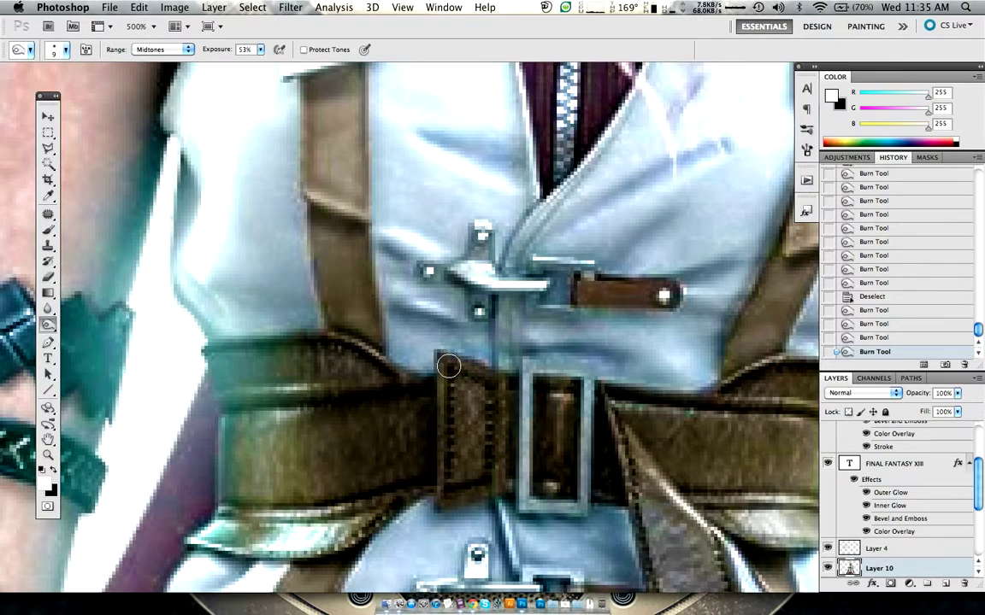
scroll(552, 413, down, 5)
scroll(552, 413, right, 4)
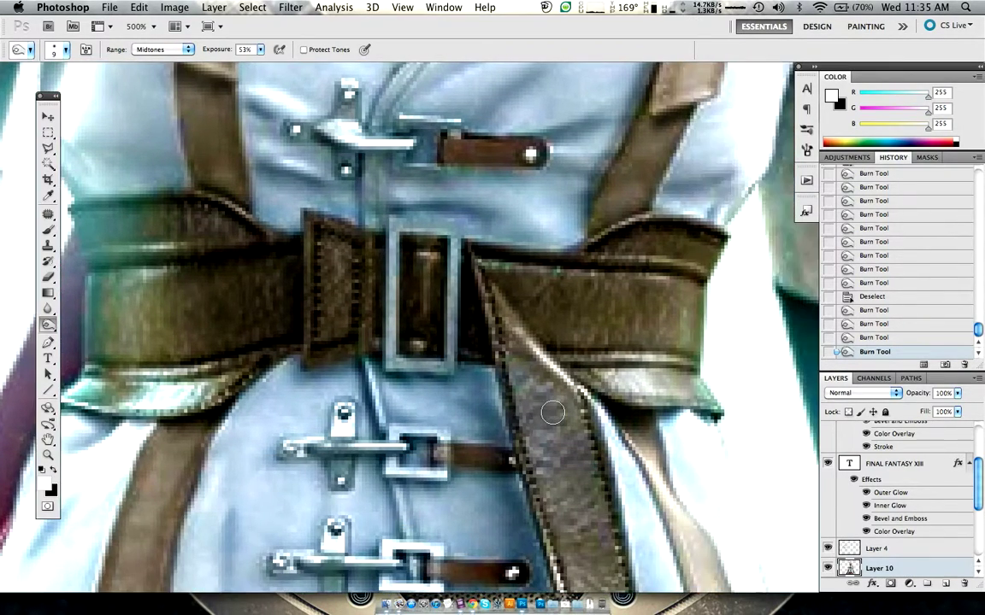
scroll(552, 413, down, 2)
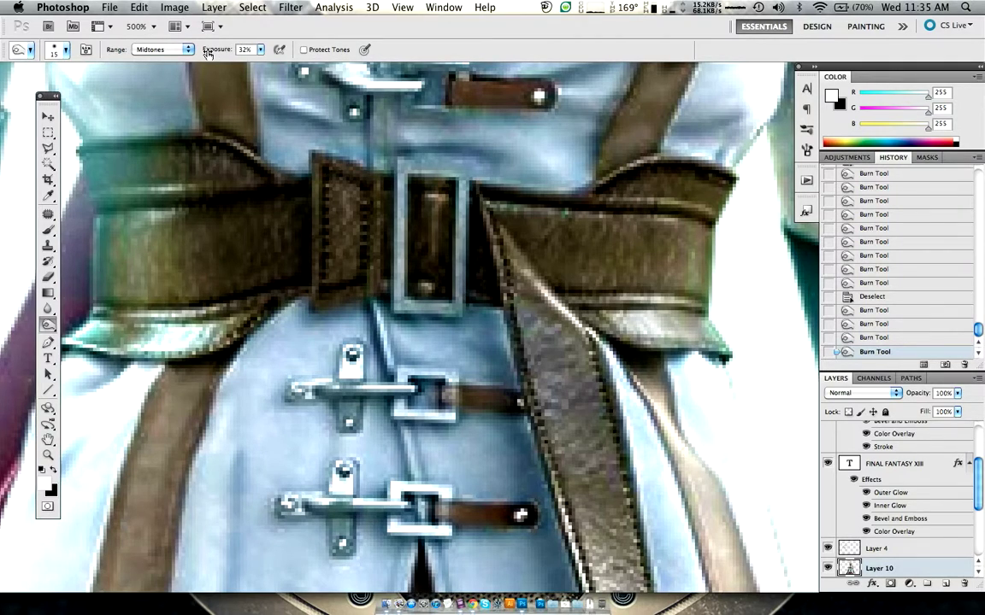
key(ctrl+shift+d)
- Darken the belt's right edge with a 15 px Burn brush, undoing the extra stroke
key(bracketleft)
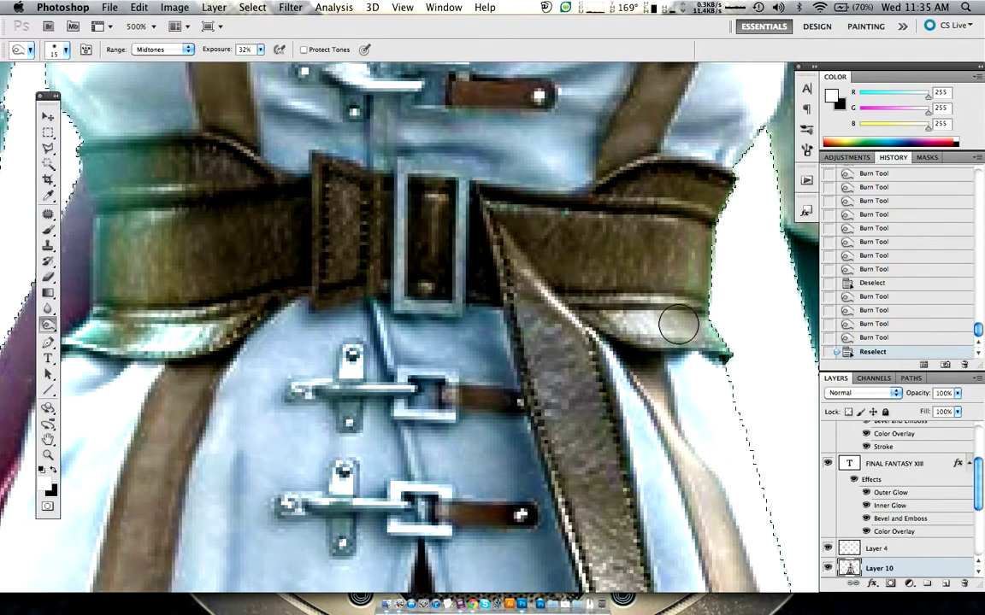
drag(659, 323, 688, 332)
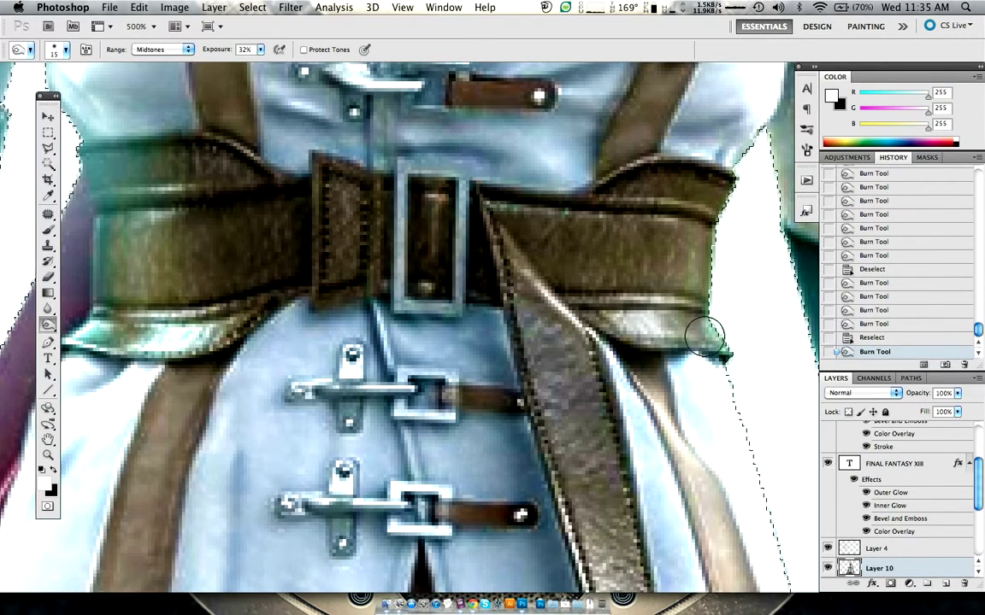
drag(691, 329, 641, 325)
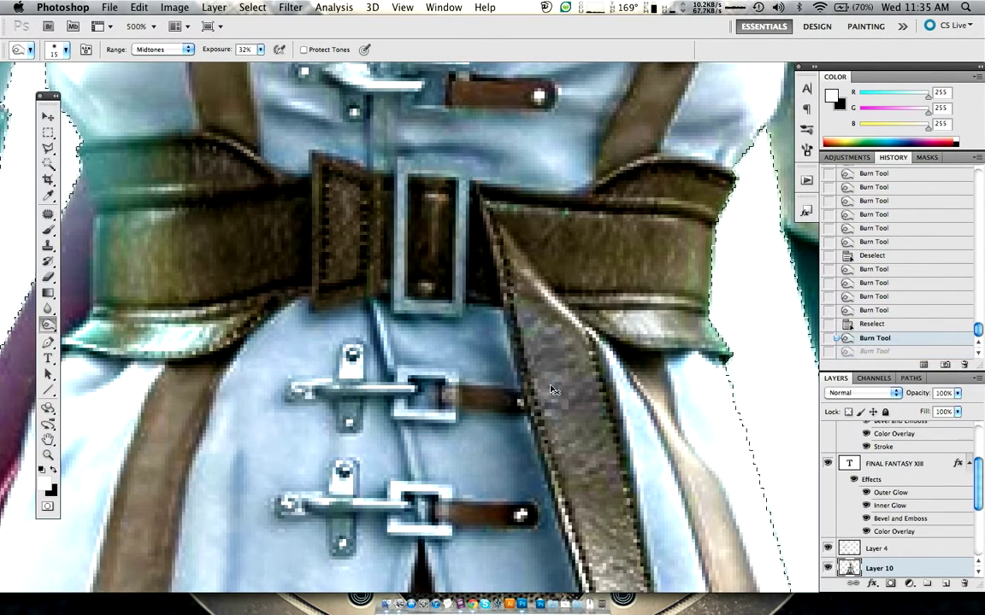
key(ctrl+z)
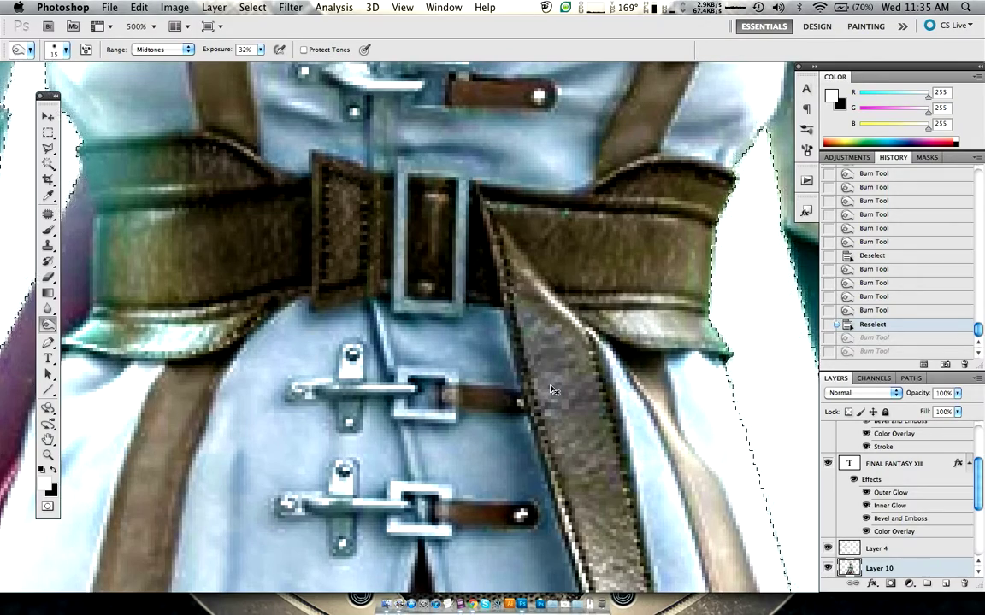
- Compare history states at different zooms, reapply the belt burn strokes, and deselect
key(ctrl+1)
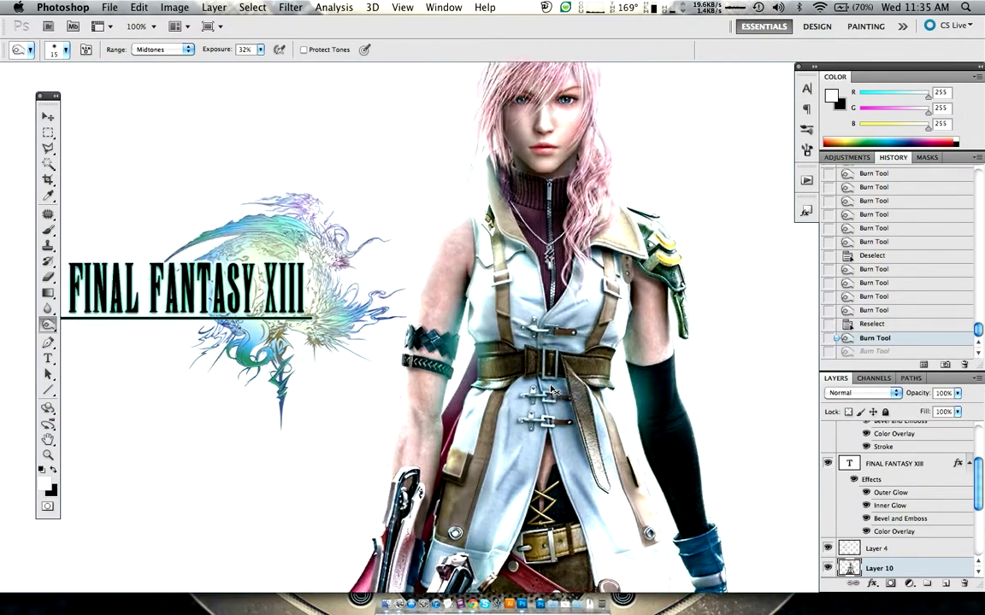
key(ctrl+plus)
key(ctrl+plus)
scroll(565, 385, right, 3)
scroll(629, 414, right, 2)
key(ctrl+0)
key(ctrl+1)
key(ctrl+z)
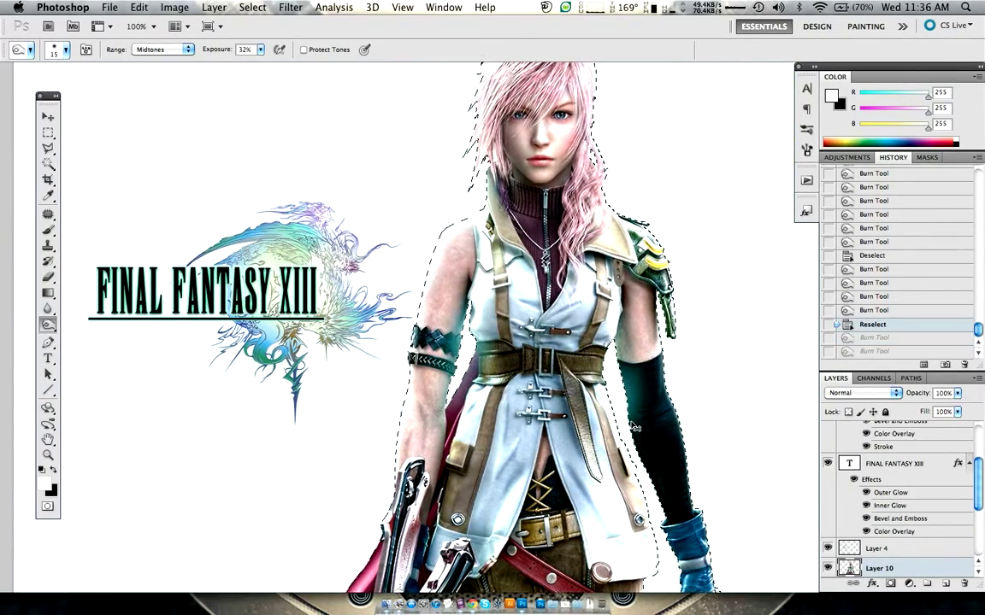
key(ctrl+shift+z)
key(ctrl+shift+z)
key(ctrl+d)
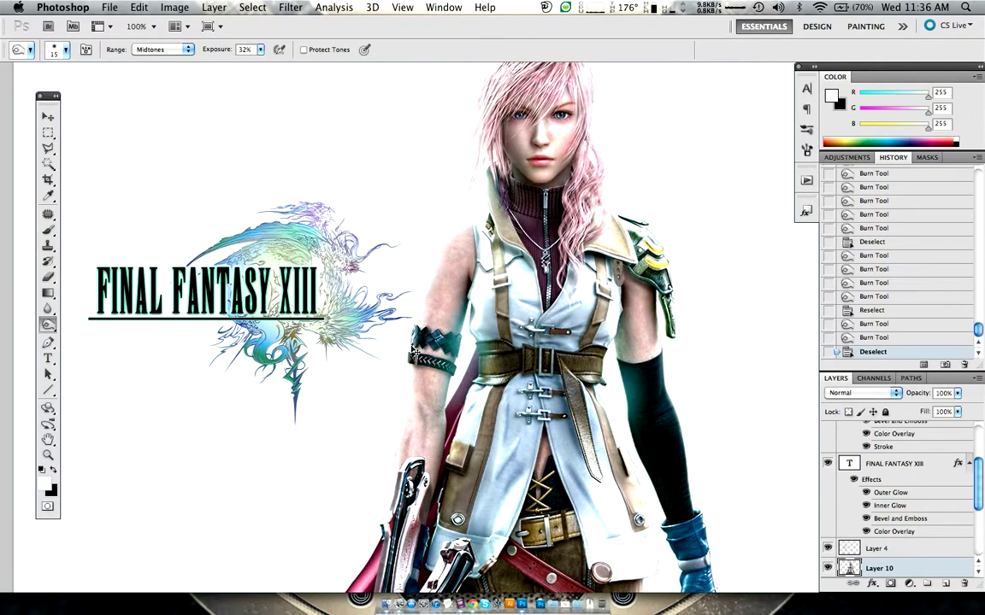
- Burn a shadow into the brown strap above the round stud with a smaller brush
key(ctrl+plus)
key(ctrl+plus)
key(ctrl+plus)
key(ctrl+plus)
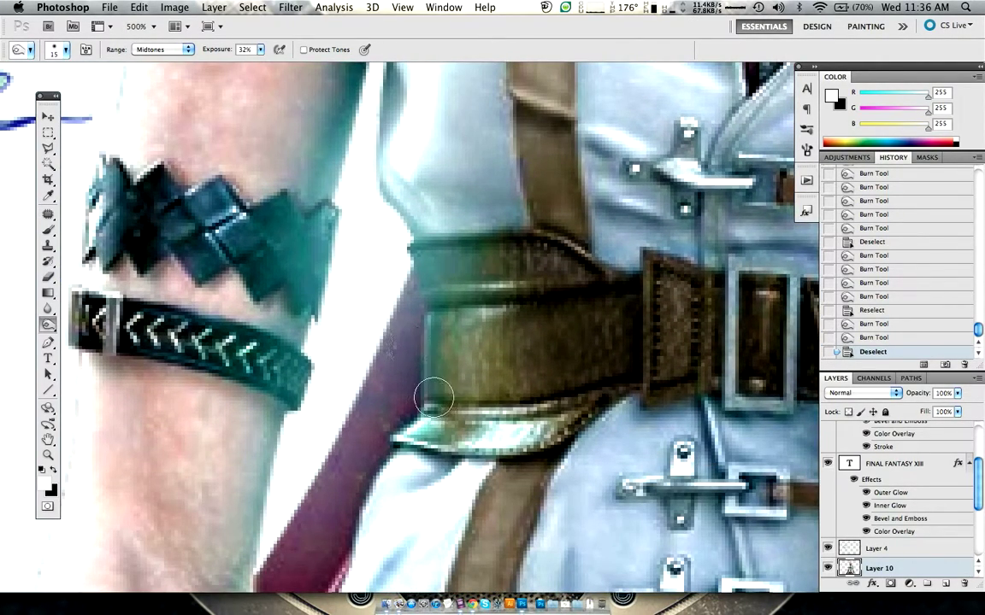
scroll(500, 365, down, 5)
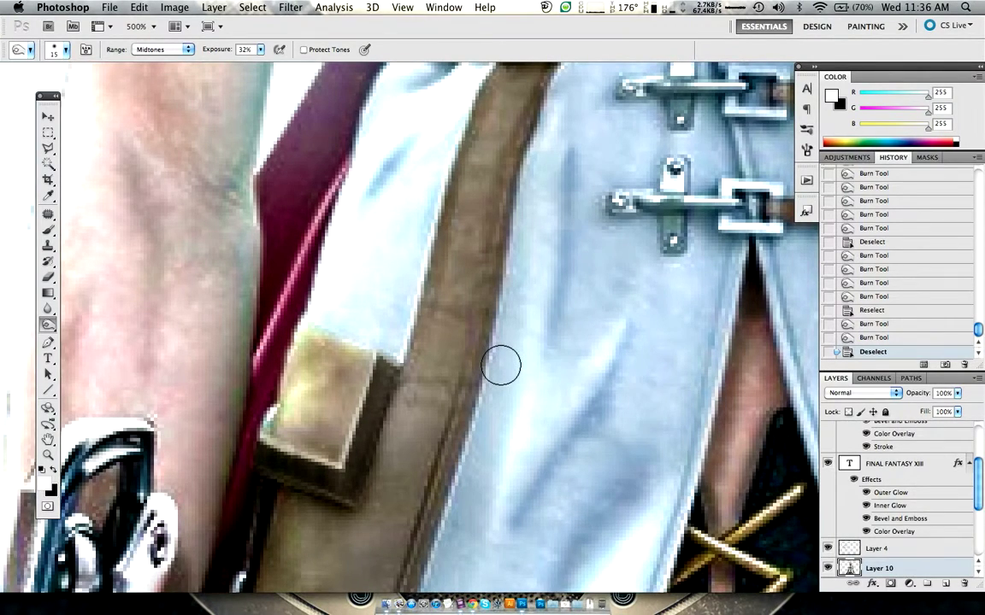
scroll(501, 366, down, 2)
scroll(500, 366, down, 2)
scroll(500, 366, down, 1)
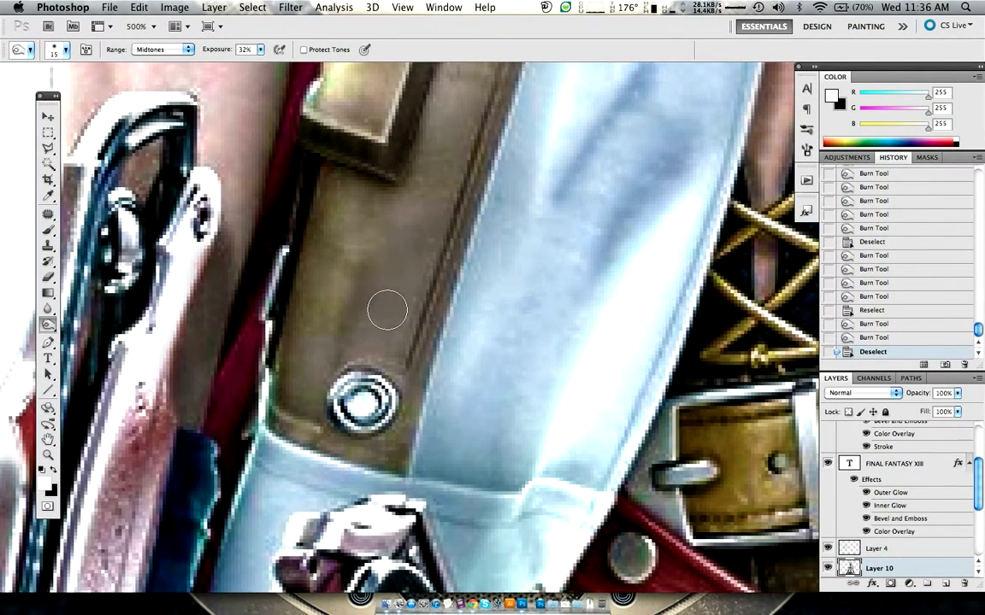
mouse_move(339, 352)
mouse_down()
mouse_move(370, 264)
mouse_move(330, 357)
mouse_up()
key(ctrl+z)
key(bracketleft)
key(bracketleft)
drag(370, 266, 320, 335)
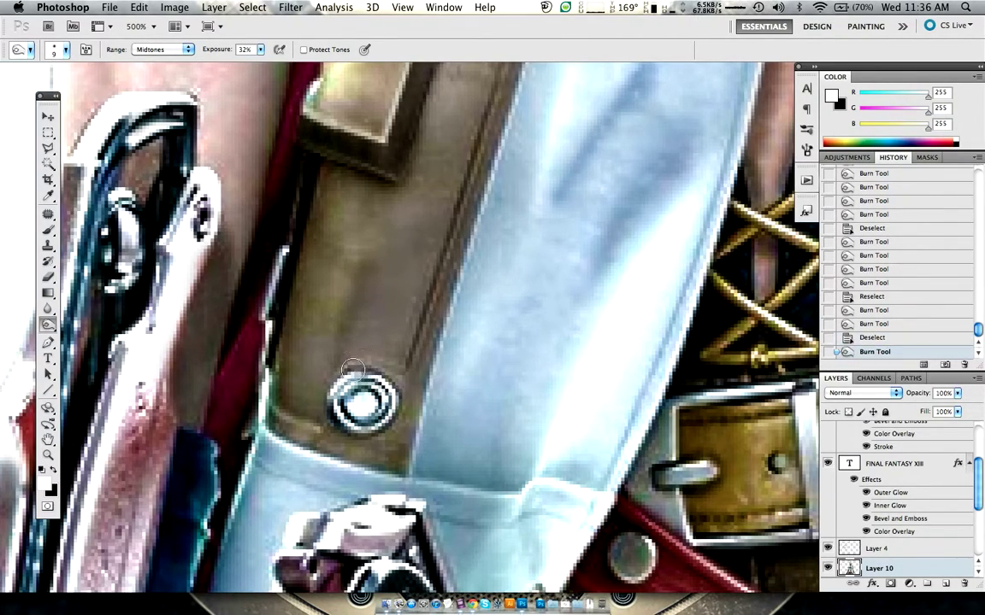
mouse_move(325, 256)
mouse_down()
mouse_move(332, 383)
mouse_move(357, 259)
mouse_move(312, 330)
mouse_up()
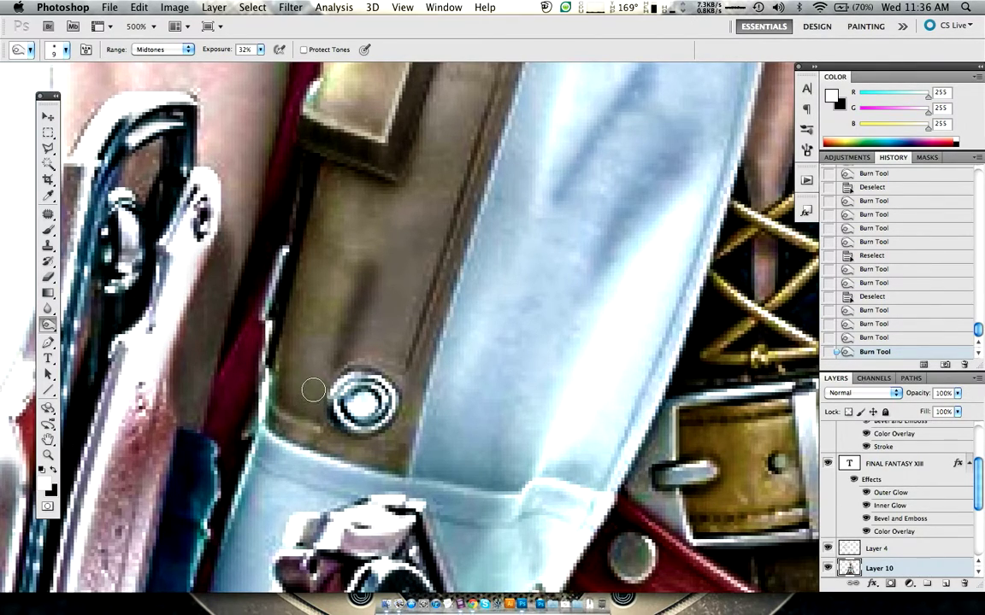
key(ctrl+z)
- Dodge a faint highlight along the strap at 35% Highlights, undoing extra strokes
key(shift+o)
key(shift+o)
key(bracketleft)
key(bracketleft)
key(bracketleft)
key(bracketleft)
key(bracketleft)
key(bracketleft)
key(bracketleft)
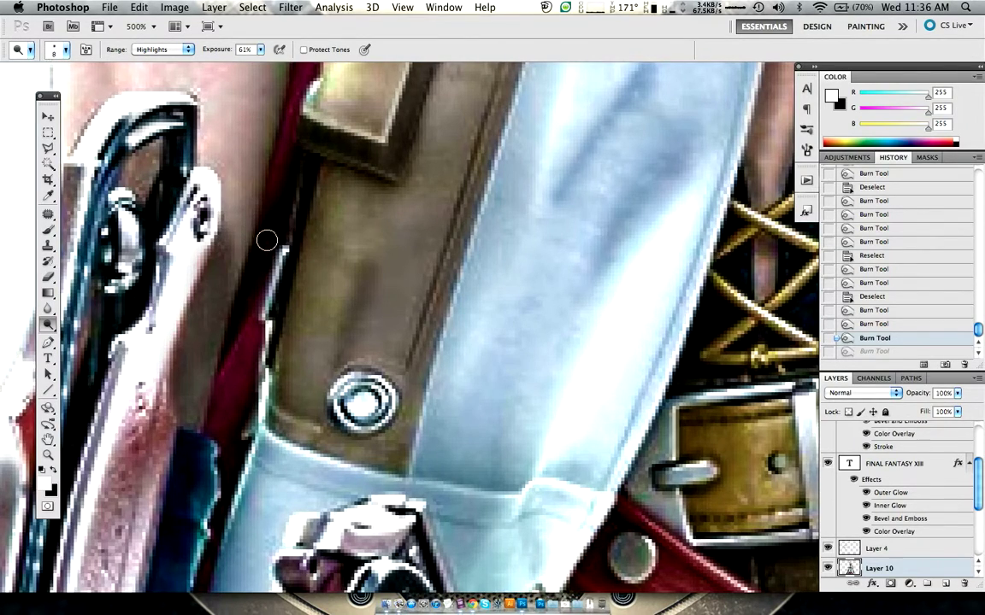
drag(316, 248, 293, 318)
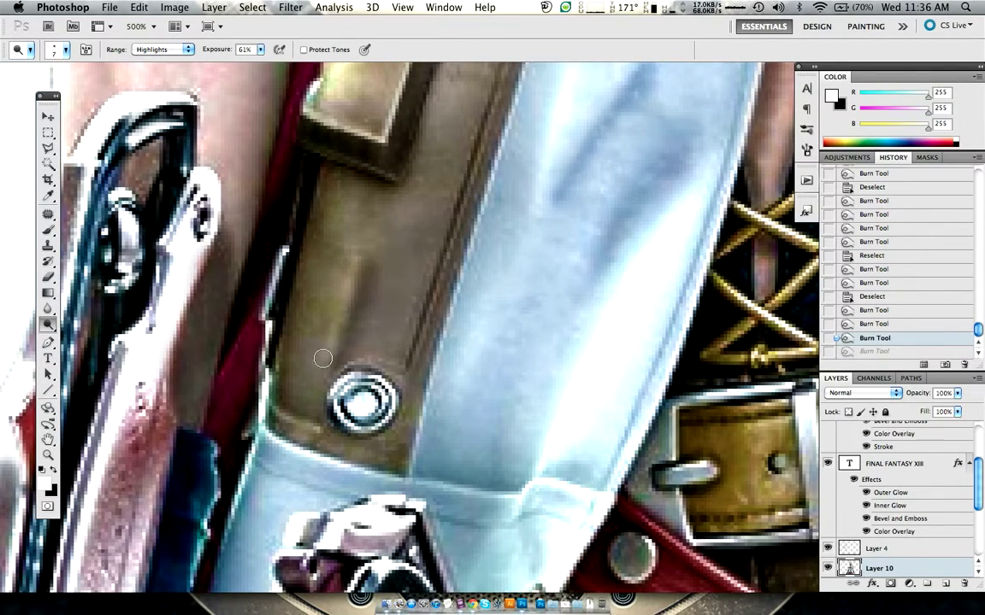
key(ctrl+z)
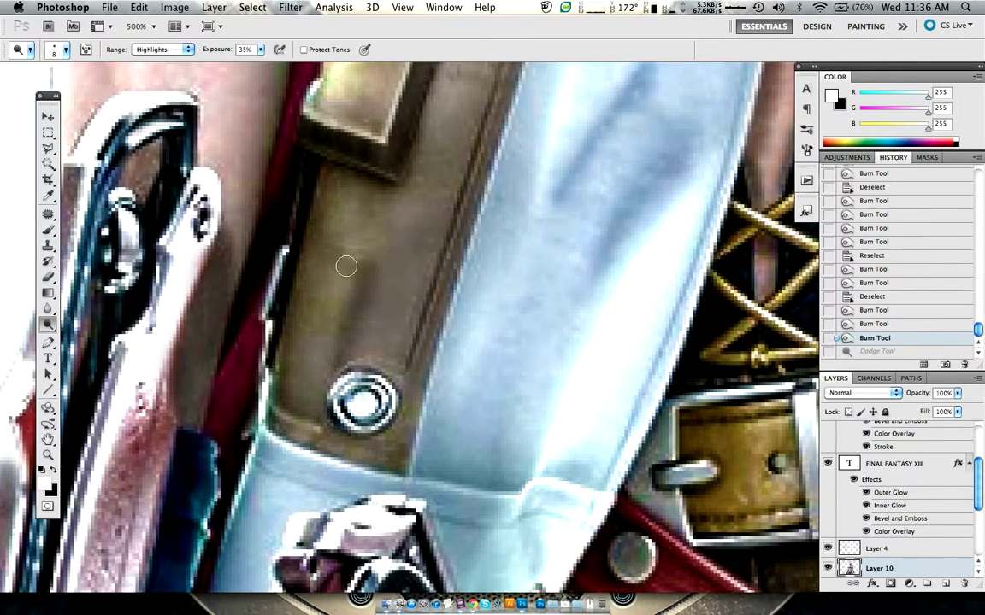
drag(352, 261, 336, 315)
drag(336, 267, 325, 351)
key(super+alt+z)
key(super+alt+z)
key(super+alt+0)
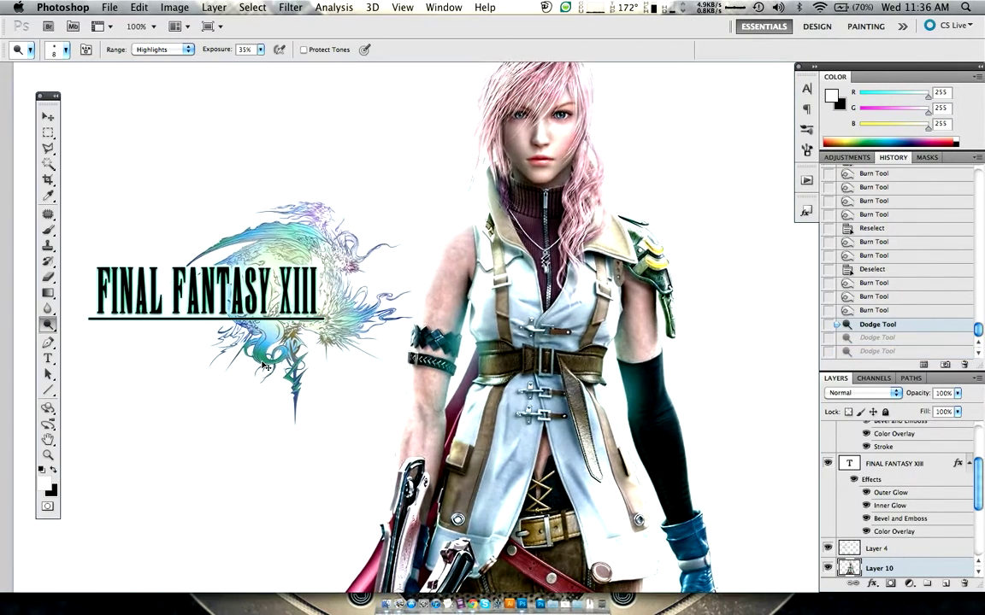
- Restore the two undone dodge strokes and zoom in on the holster area
key(super+z)
key(super+z)
key(super+z)
key(super+z)
key(super+shift+z)
key(super+shift+z)
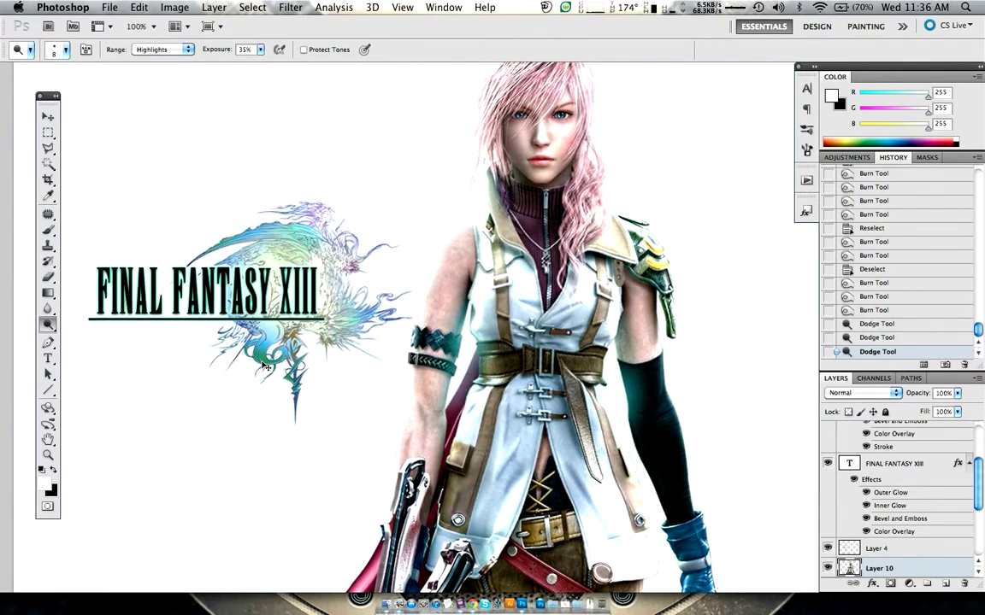
key(super+plus)
key(super+plus)
key(super+plus)
scroll(262, 361, down, 10)
scroll(281, 286, down, 2)
scroll(285, 285, down, 5)
scroll(265, 298, left, 2)
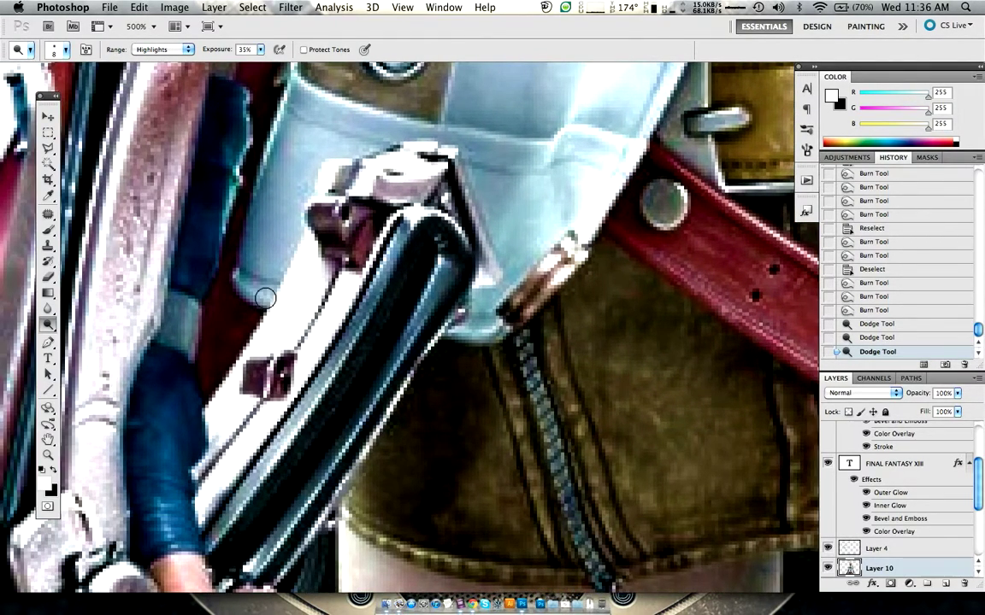
- Burn midtone shading along the gunblade handle and holster edge, undoing the last stroke
key(shift+o)
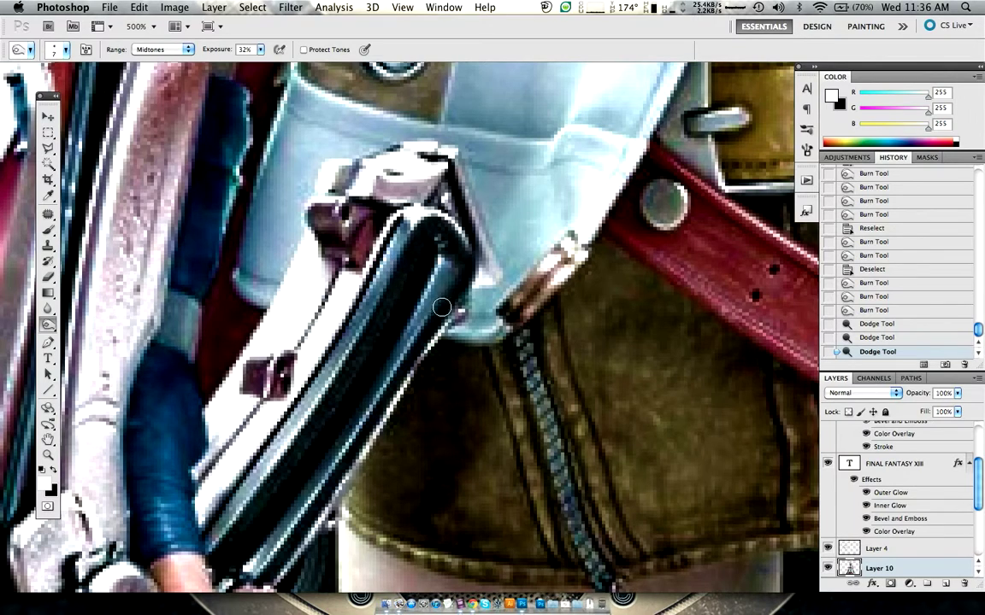
mouse_move(445, 273)
mouse_down()
mouse_move(389, 277)
mouse_move(376, 299)
mouse_move(457, 305)
mouse_move(403, 250)
mouse_up()
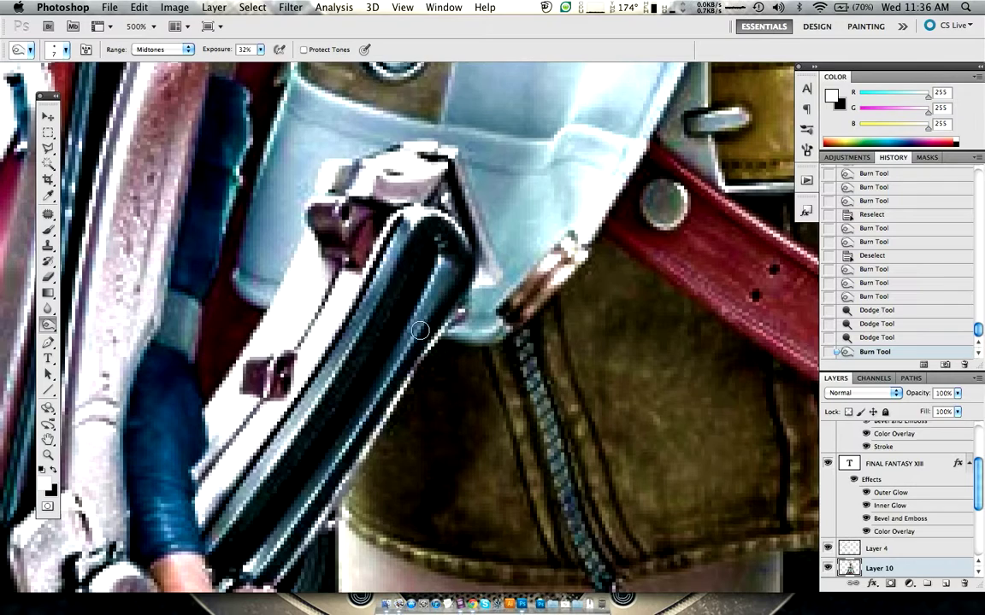
drag(418, 327, 415, 335)
drag(393, 373, 305, 501)
drag(763, 175, 790, 218)
drag(272, 556, 257, 573)
scroll(254, 576, down, 1)
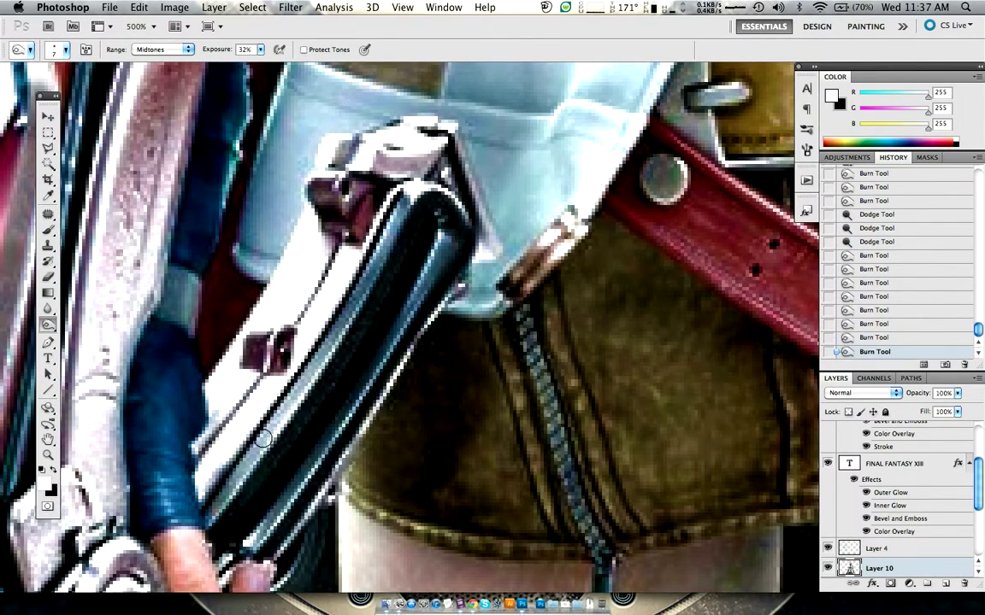
scroll(422, 448, up, 1)
scroll(421, 446, up, 1)
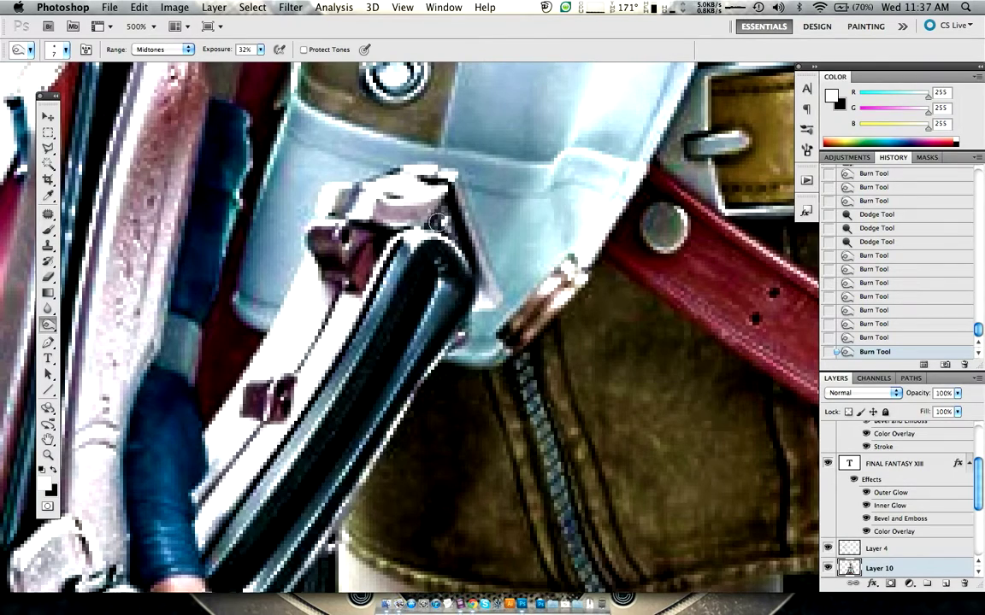
key(ctrl+z)
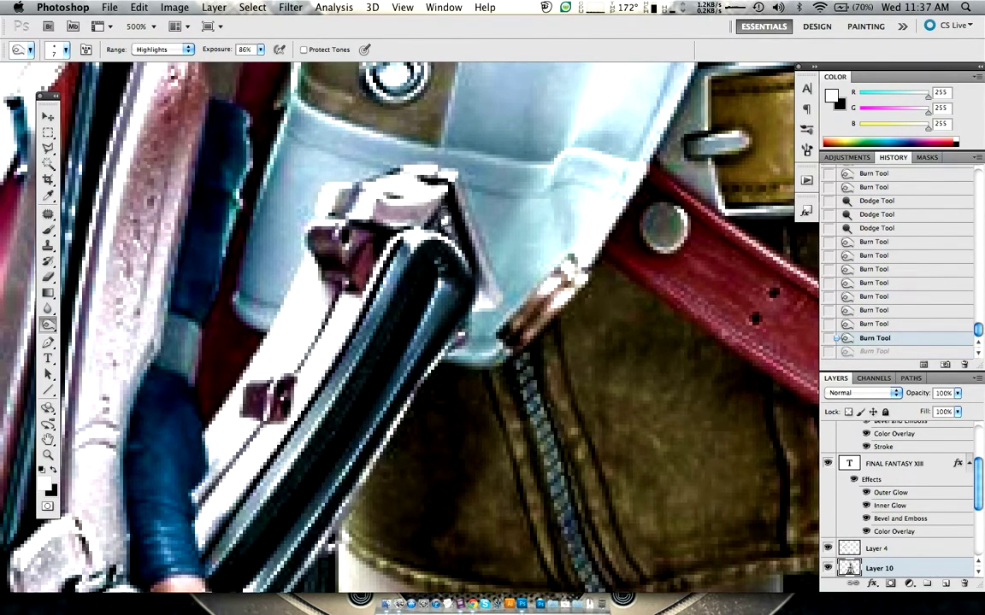
- Retry darkening the top of the grip, then burn around the grip bracket with a smaller brush
drag(400, 195, 414, 226)
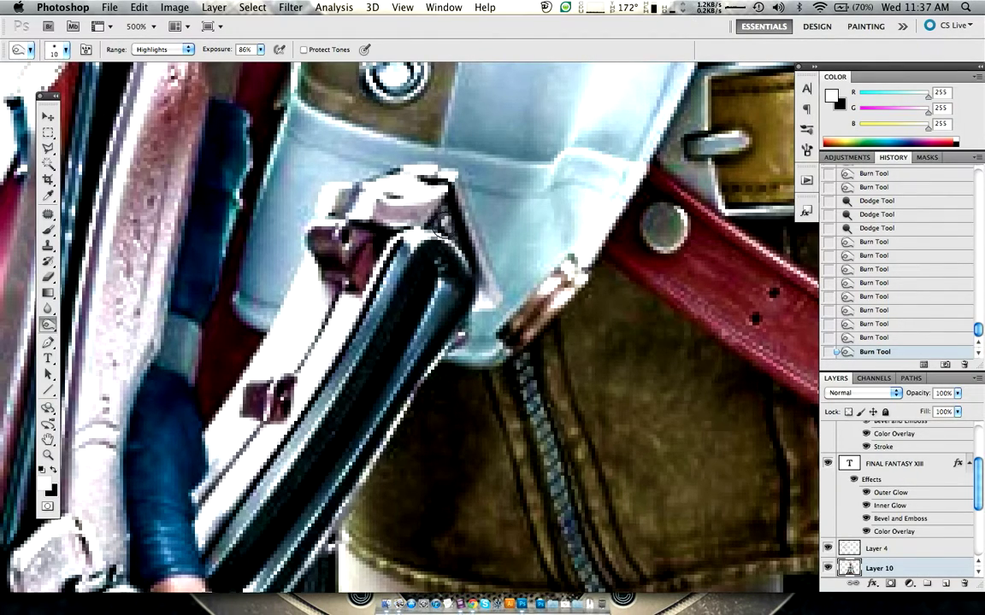
key(ctrl+z)
drag(395, 184, 419, 229)
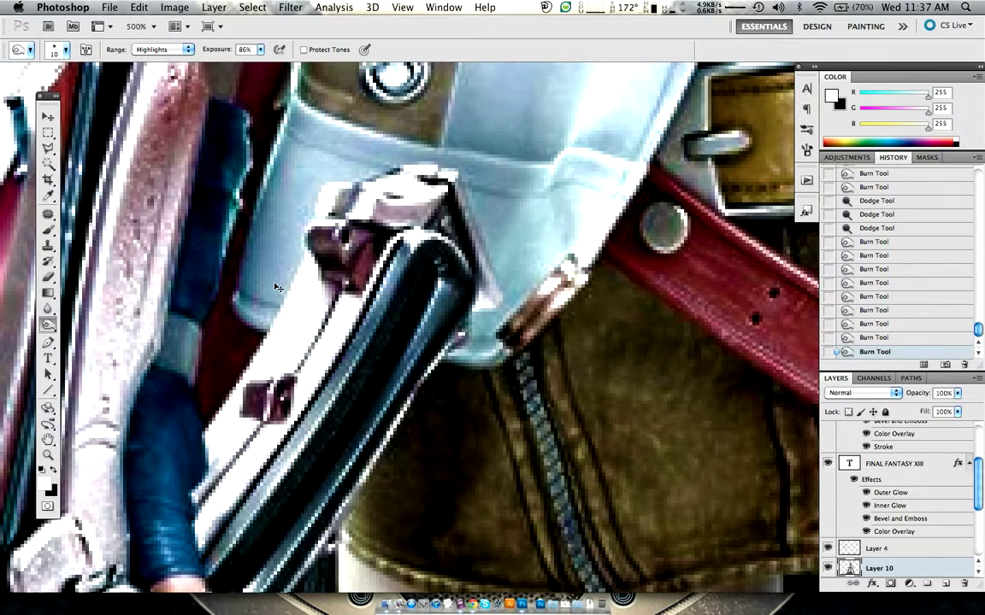
key(ctrl+z)
drag(401, 184, 415, 229)
key(ctrl+z)
key(ctrl+z)
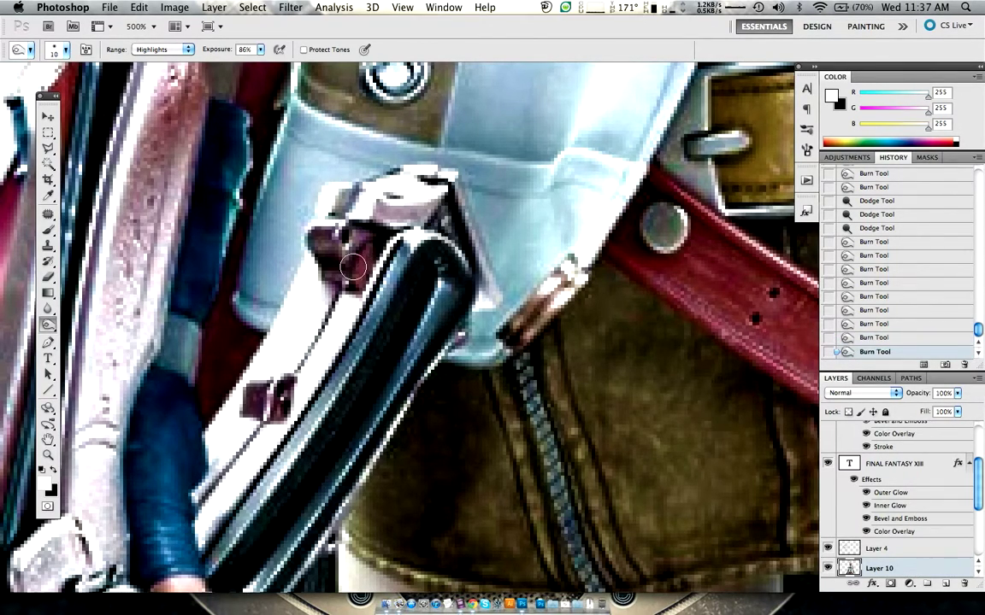
key(bracketleft)
key(bracketleft)
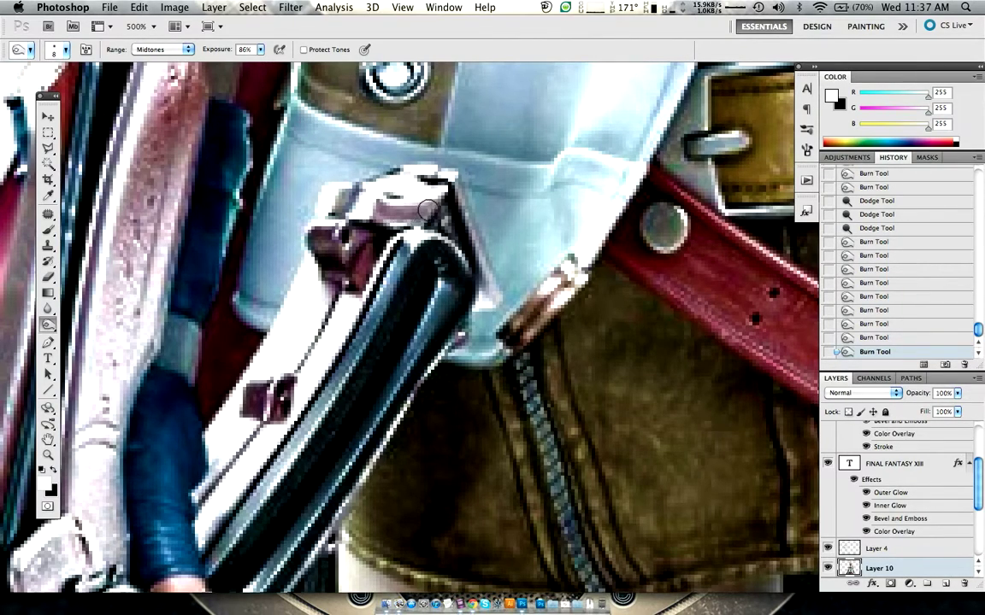
drag(375, 207, 338, 212)
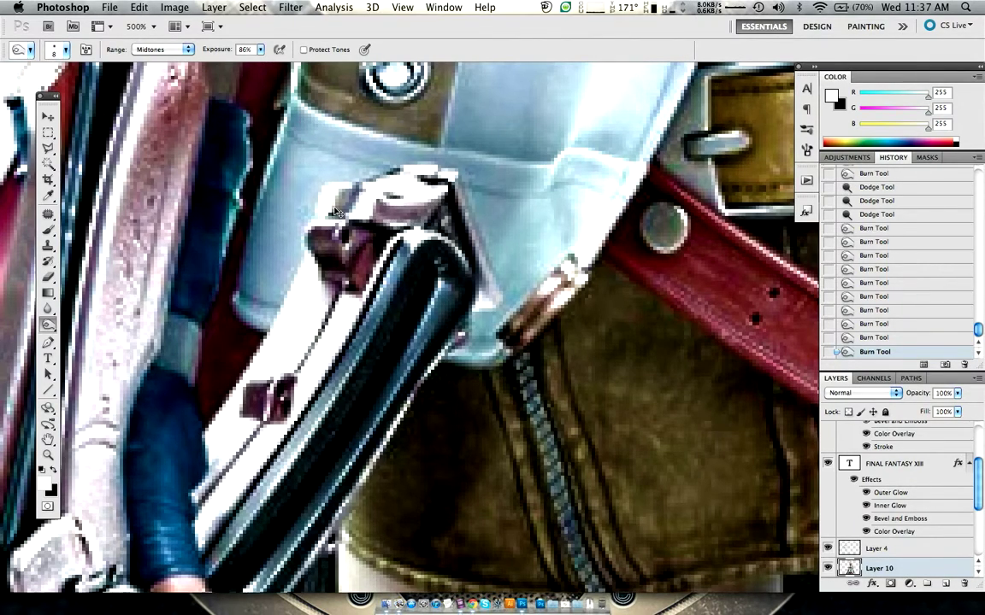
- Compare the grip shading in history at full view and cancel an accidental transform
key(ctrl+0)
key(ctrl+1)
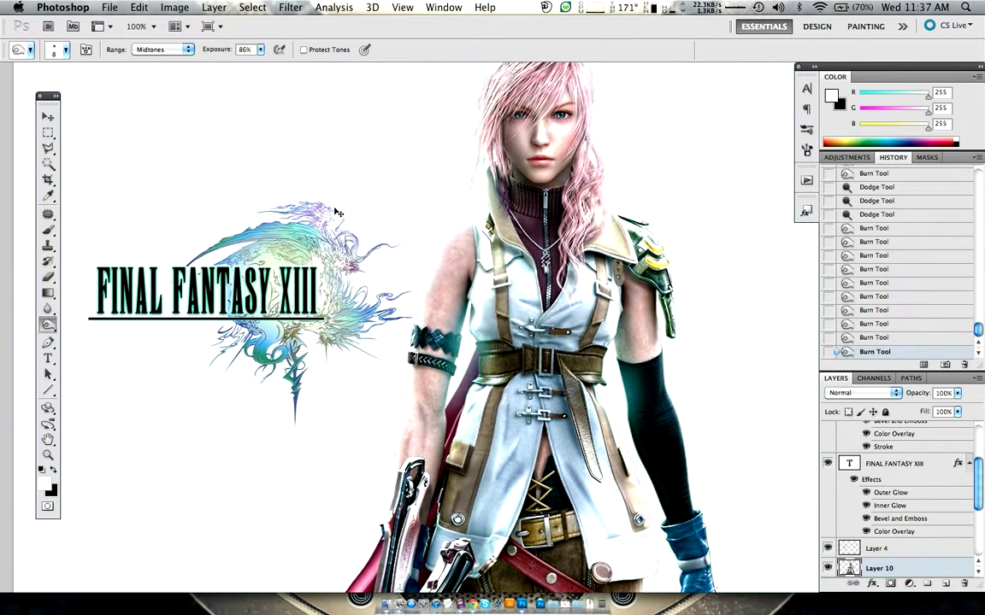
scroll(338, 212, down, 3)
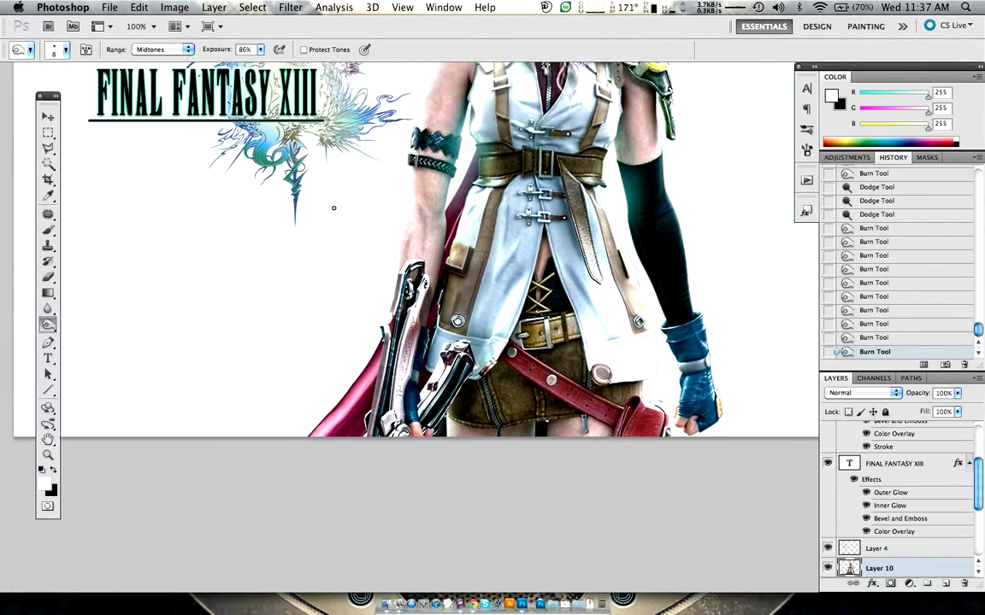
scroll(337, 212, down, 2)
key(ctrl+z)
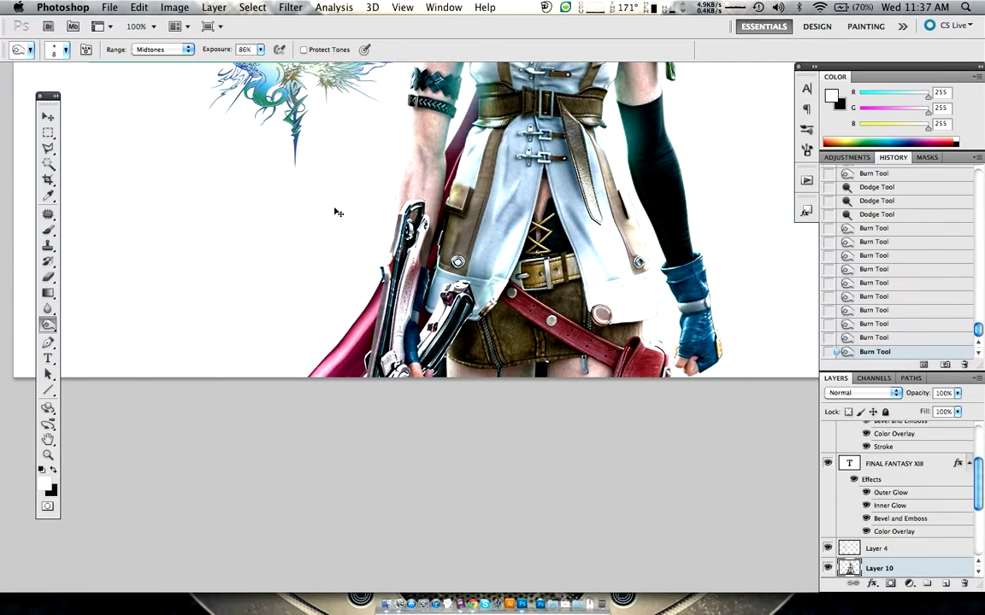
key(ctrl+z)
key(ctrl+z)
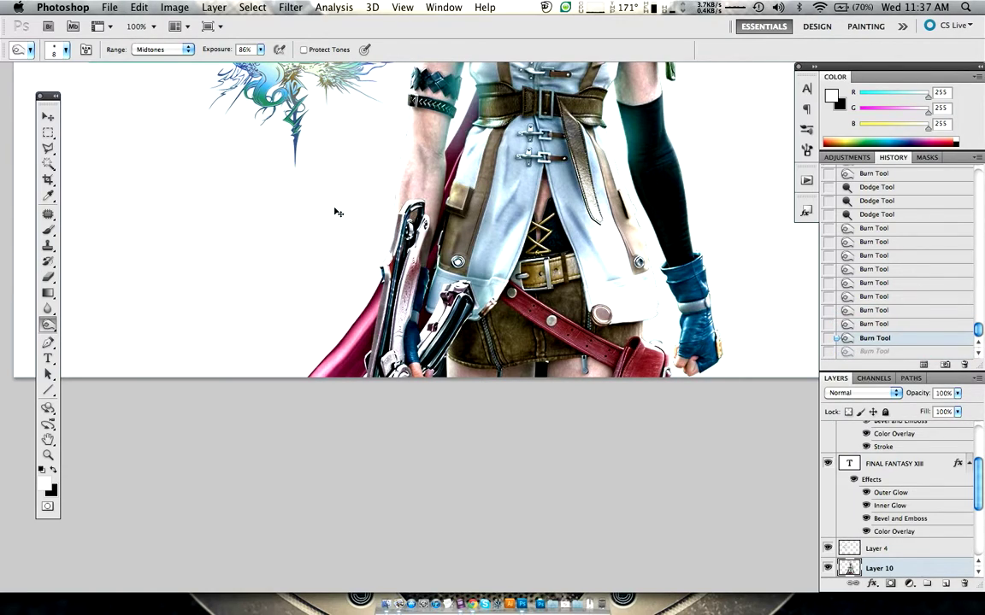
key(ctrl+z)
key(ctrl+plus)
key(ctrl+plus)
key(ctrl+plus)
scroll(309, 227, left, 5)
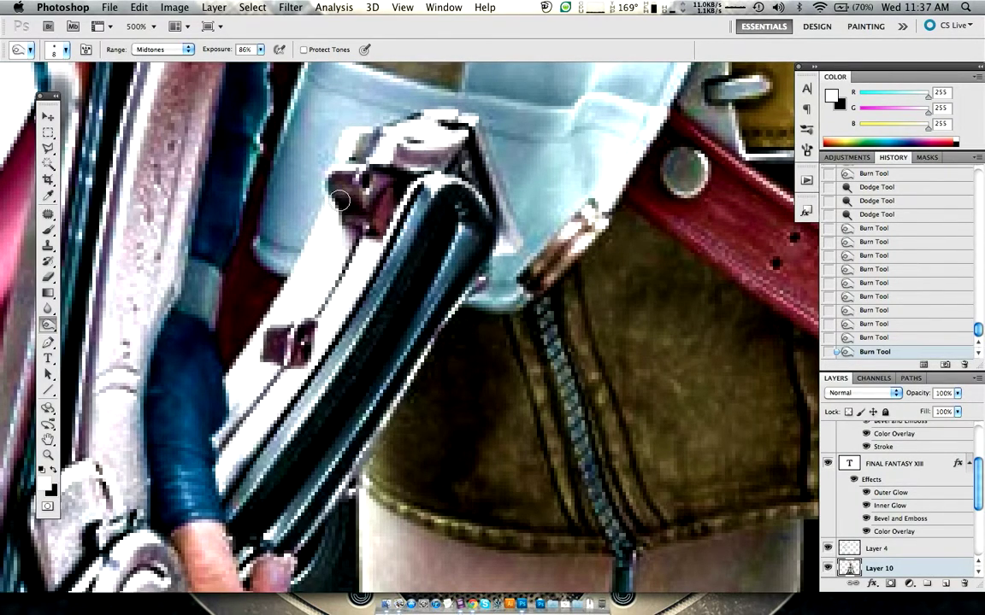
key(ctrl+z)
key(ctrl+t)
key(Escape)
key(ctrl+z)
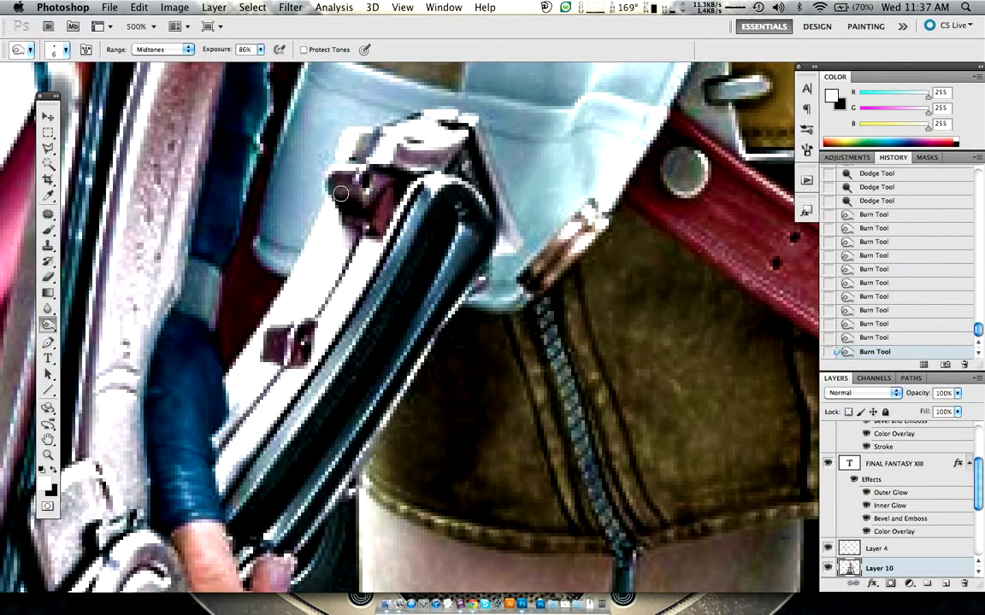
- Burn the dark grip bracket, then dodge highlights around its edge
drag(342, 178, 353, 176)
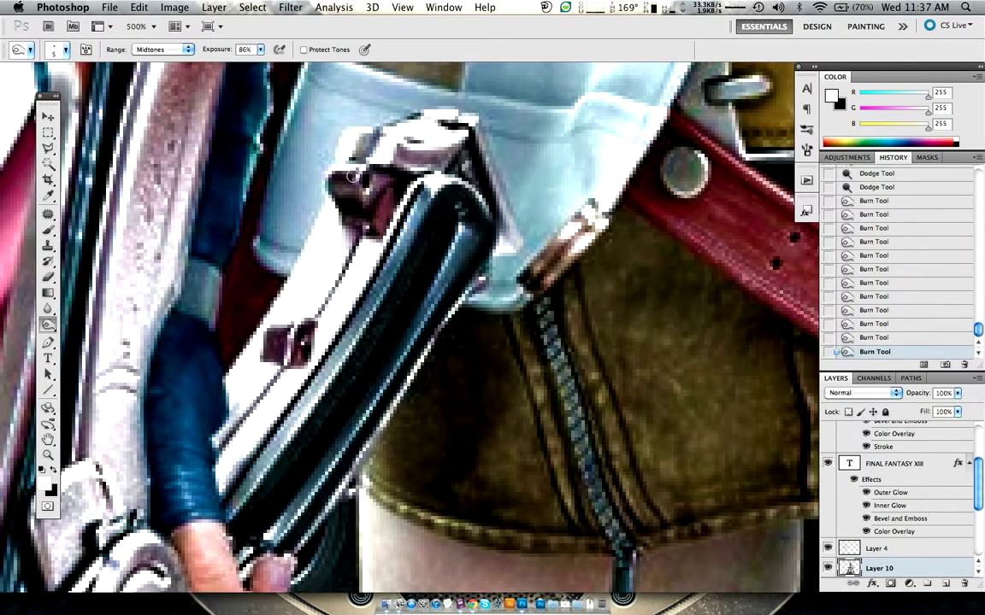
key(shift+o)
key(shift+o)
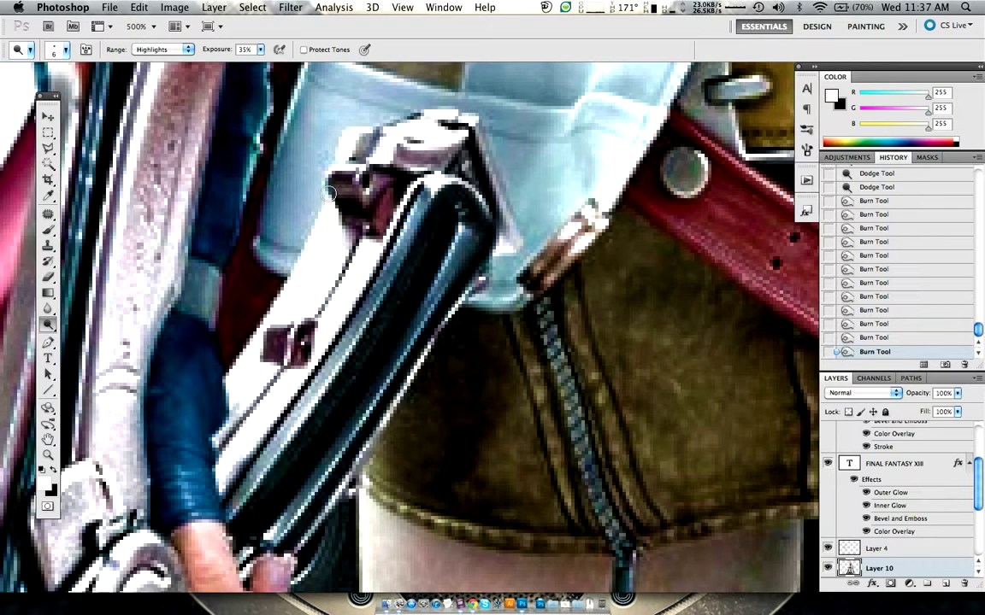
drag(361, 190, 303, 221)
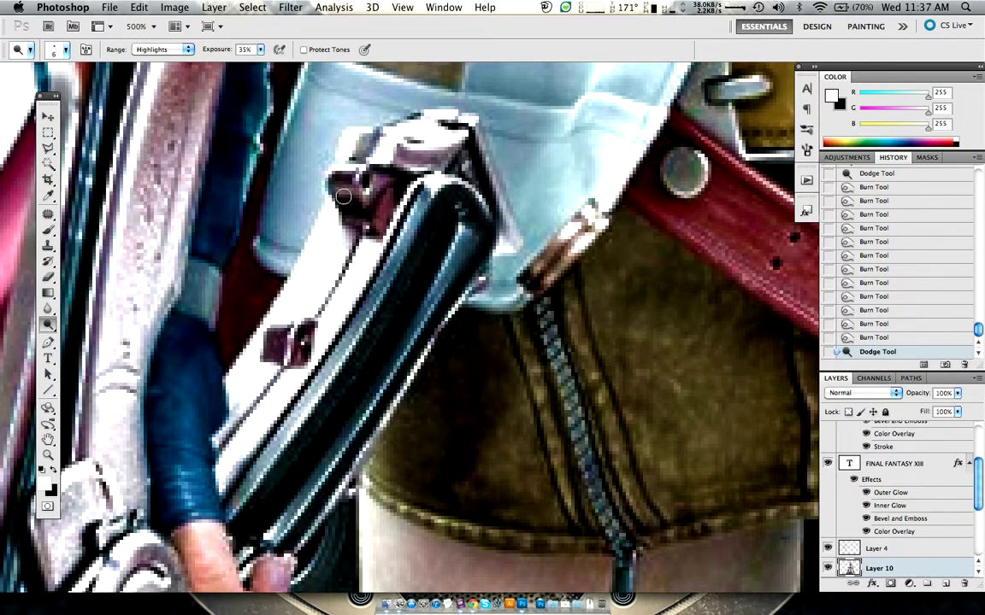
drag(340, 189, 295, 171)
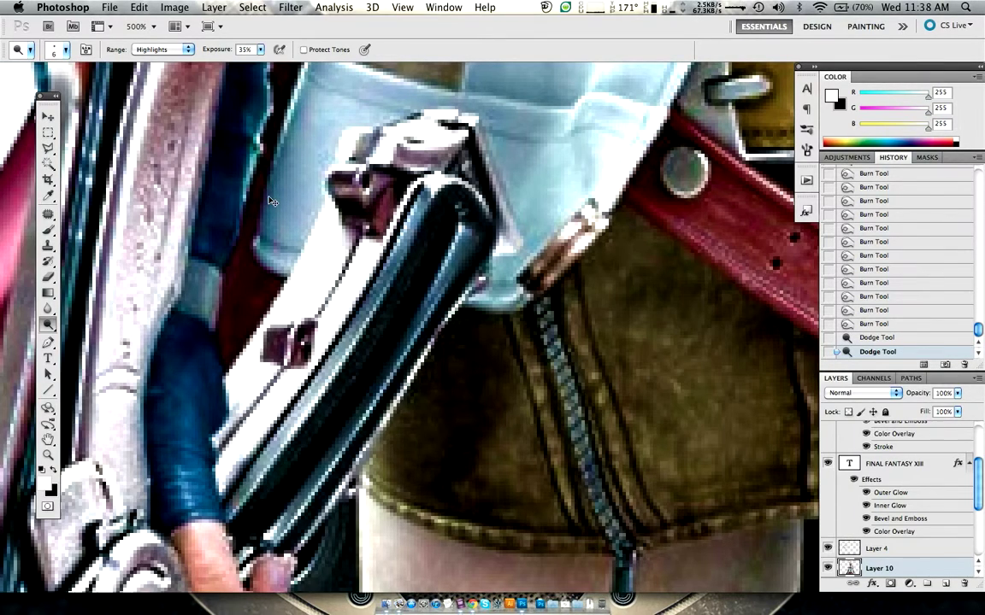
key(super+1)
- Toggle history states at full view to compare the bracket dodge strokes
scroll(292, 209, down, 5)
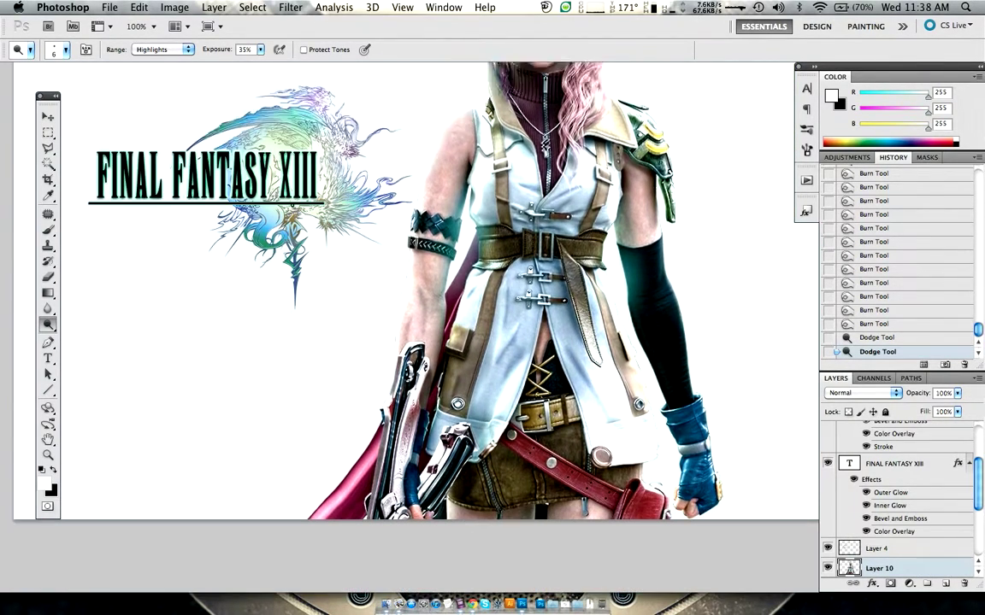
key(super+alt+z)
key(super+alt+z)
key(super+alt+z)
key(super+shift+z)
key(super+shift+z)
key(super+shift+z)
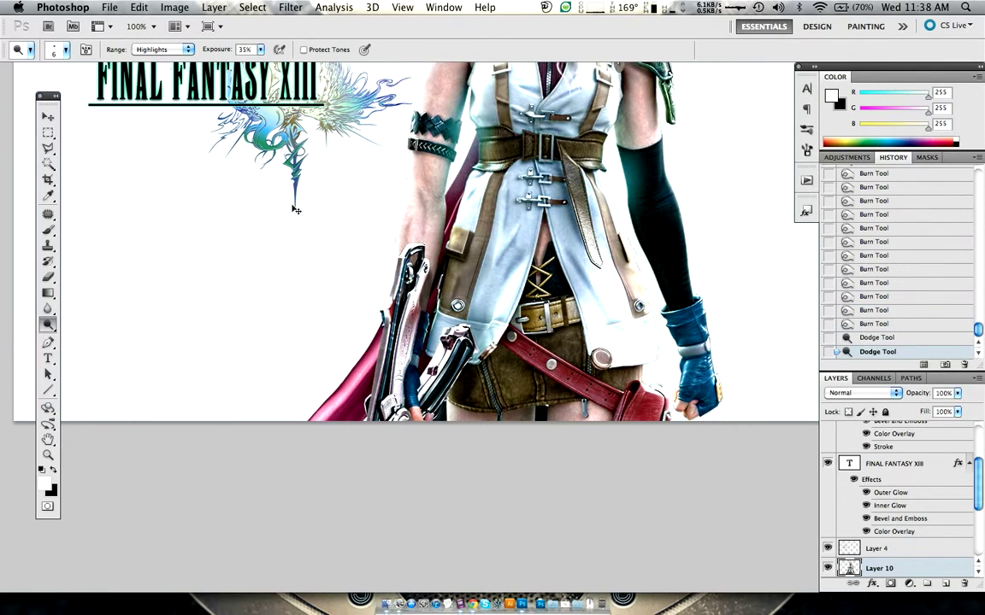
key(super+z)
scroll(292, 209, down, 2)
- Zoom in and add an 86% Midtones burn stroke to the grip bracket
key(super+plus)
key(super+plus)
key(super+plus)
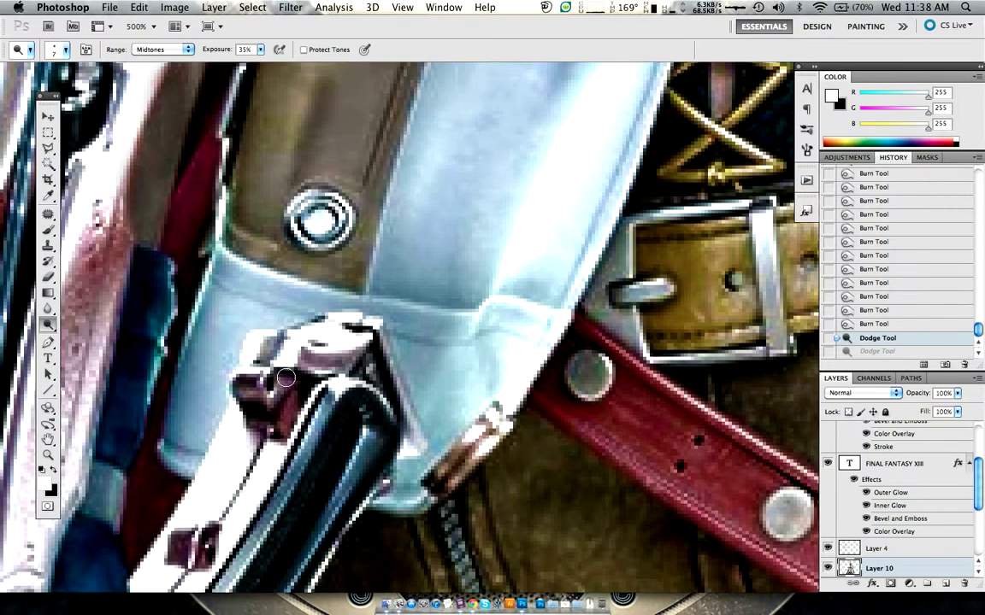
key(super+z)
key(super+z)
key(super+z)
key(shift+o)
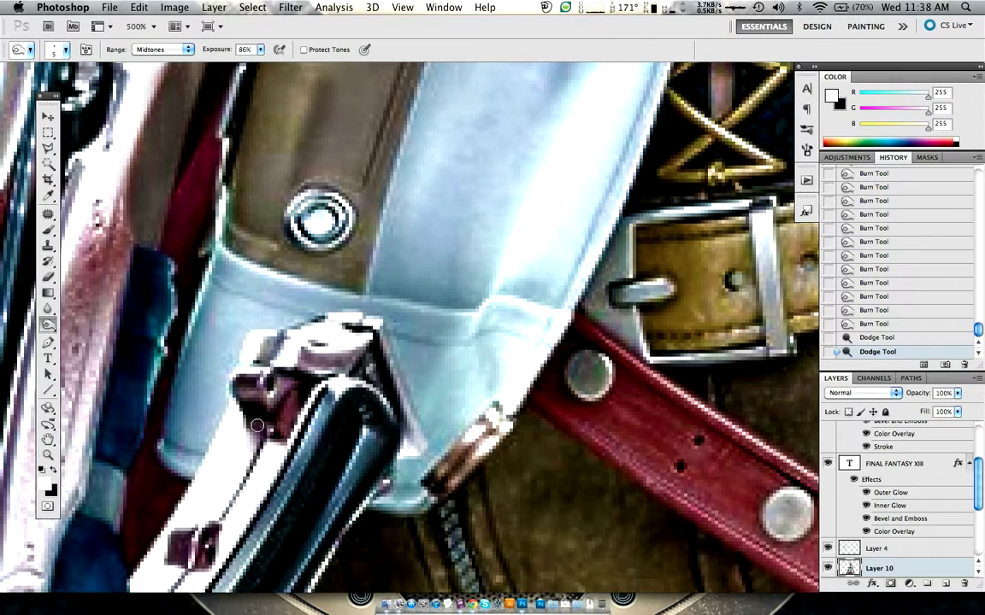
key(super+z)
key(super+z)
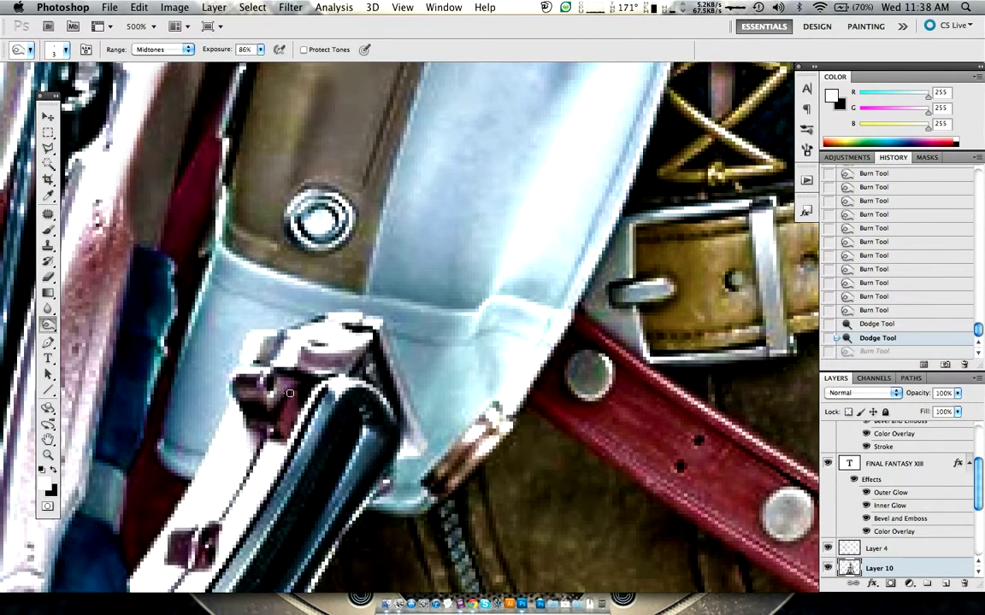
key(super+z)
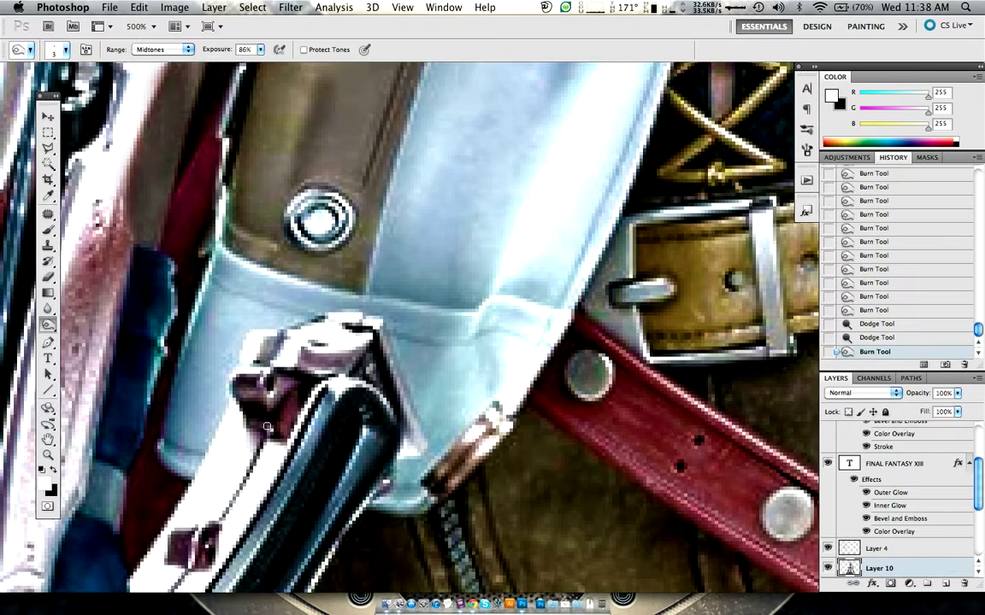
scroll(223, 449, down, 5)
scroll(223, 449, left, 5)
scroll(221, 449, down, 3)
scroll(222, 449, left, 3)
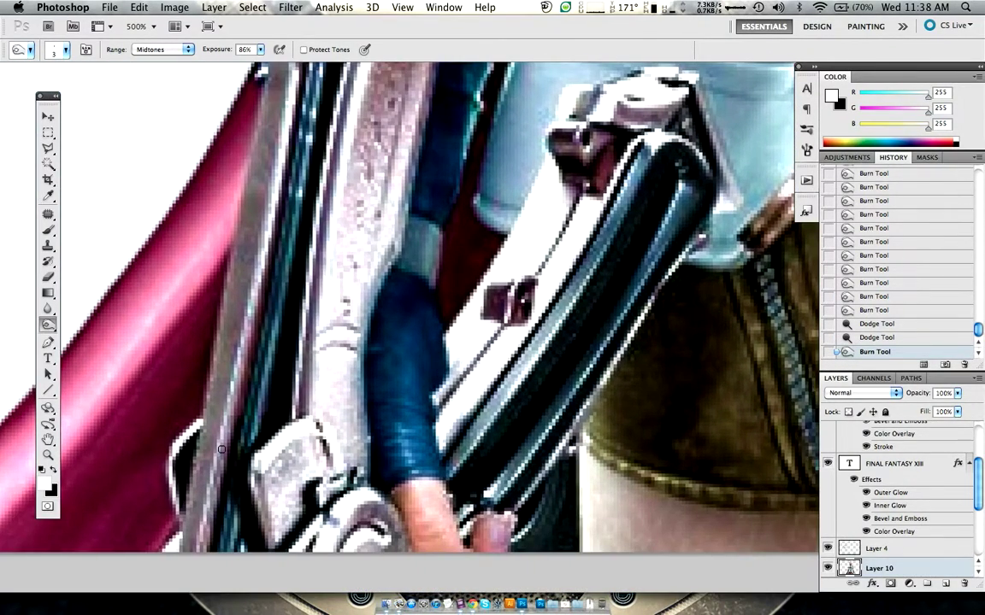
- With a slightly larger brush, burn the dark bracket on the gunblade and the shadow beside it
key(bracketright)
key(bracketright)
drag(479, 255, 462, 267)
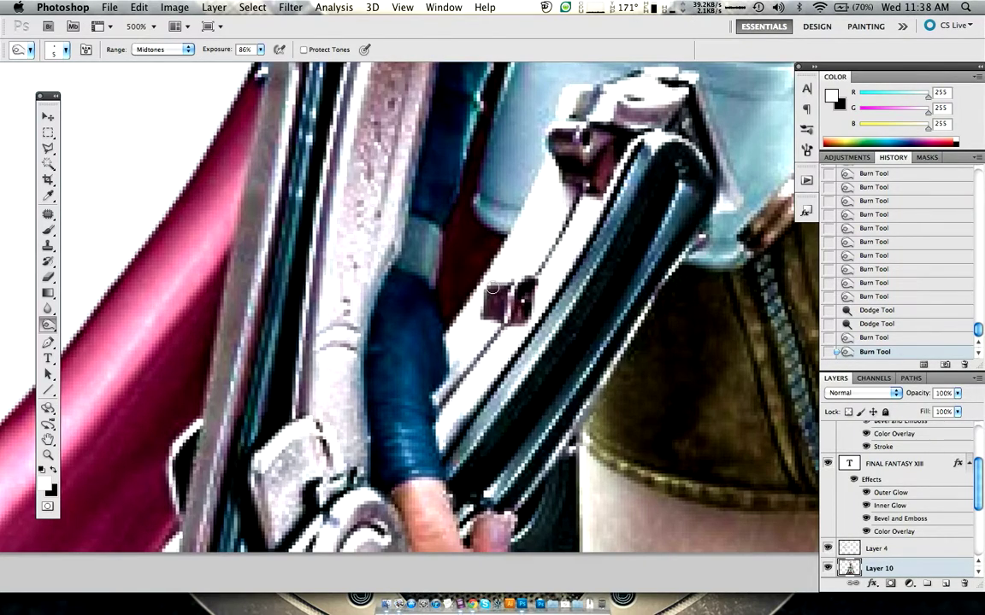
drag(499, 296, 497, 288)
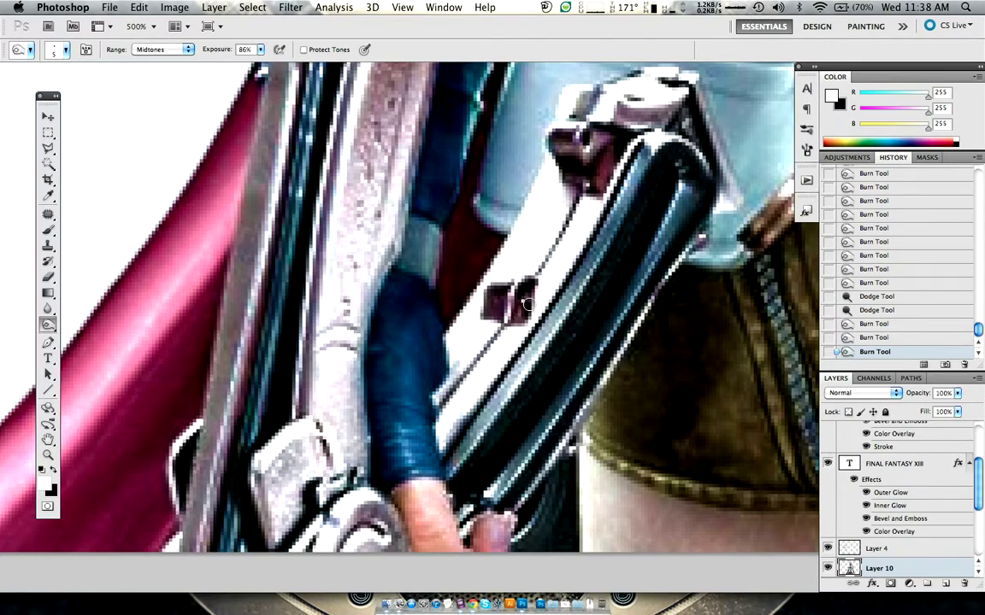
drag(519, 321, 457, 333)
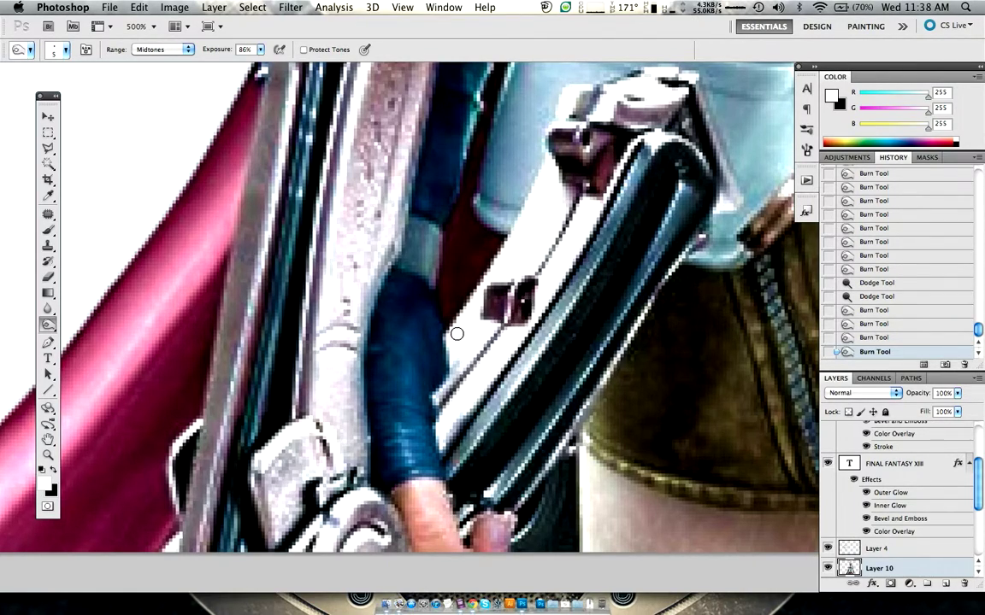
- Burn shadows into the metal grip, beside the finger, and along the dark strip next to it
key(bracketleft)
scroll(457, 333, down, 3)
scroll(456, 334, left, 3)
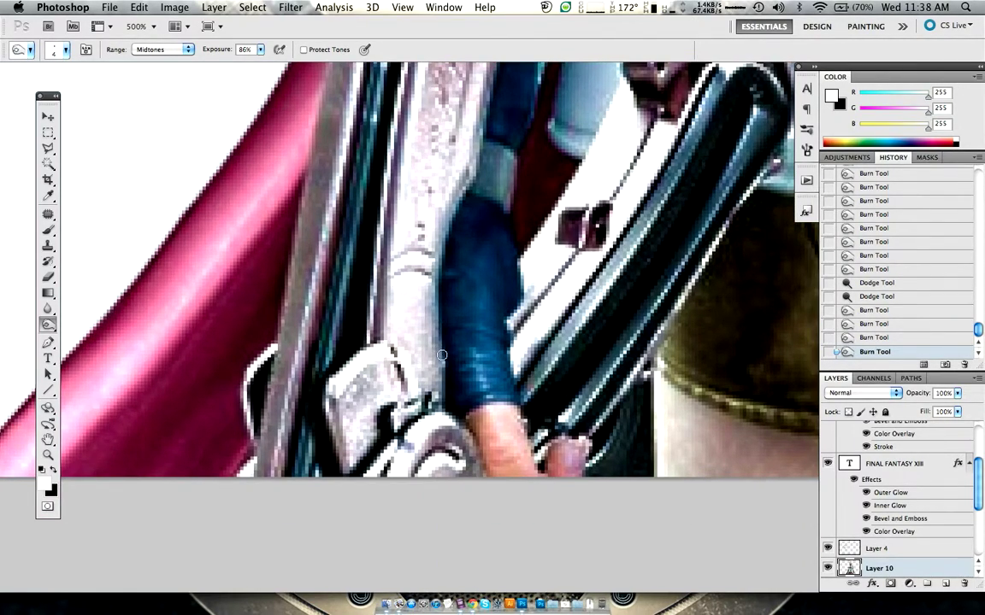
key(bracketright)
key(bracketright)
key(bracketright)
key(bracketright)
key(bracketright)
drag(401, 389, 470, 466)
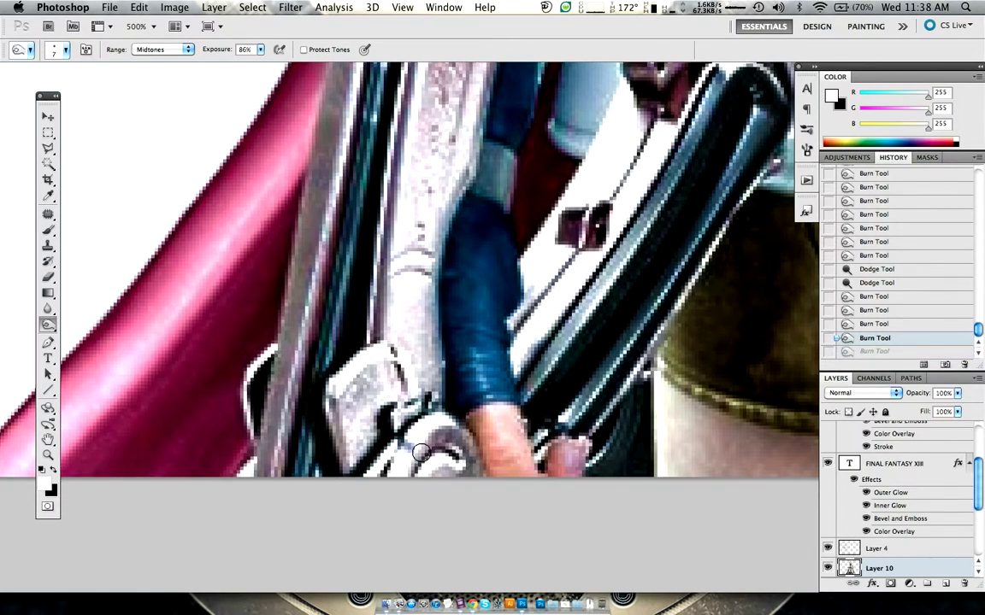
drag(392, 393, 412, 404)
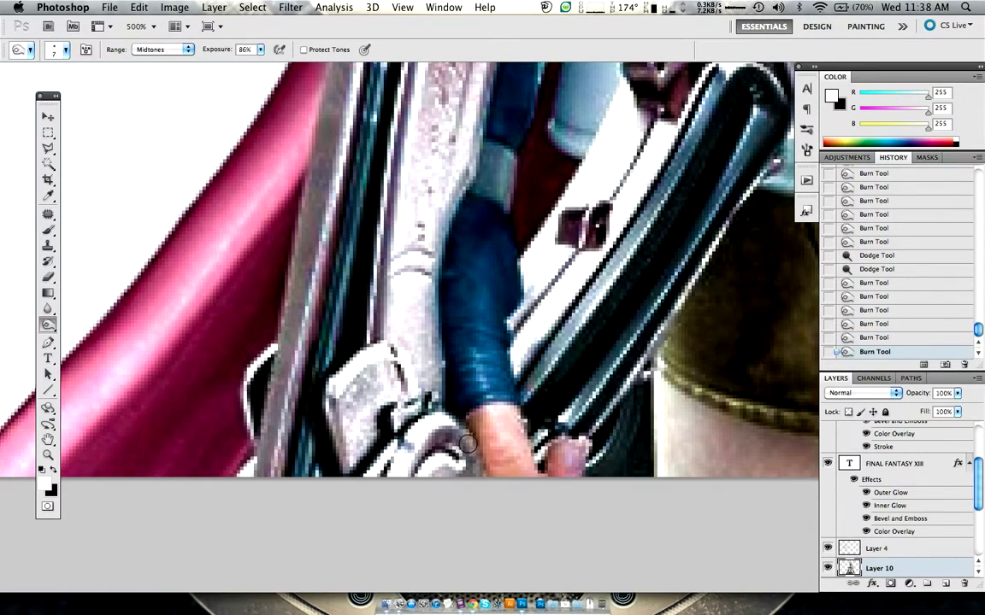
mouse_move(468, 444)
mouse_down()
mouse_move(423, 405)
mouse_move(419, 435)
mouse_up()
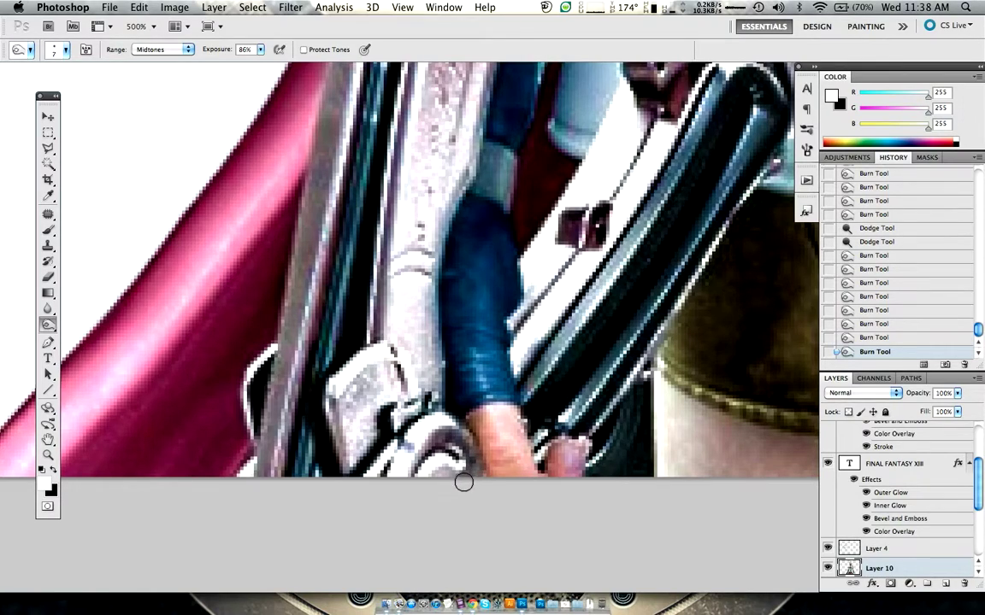
drag(256, 428, 263, 452)
mouse_move(299, 363)
mouse_down()
mouse_move(348, 451)
mouse_move(345, 475)
mouse_up()
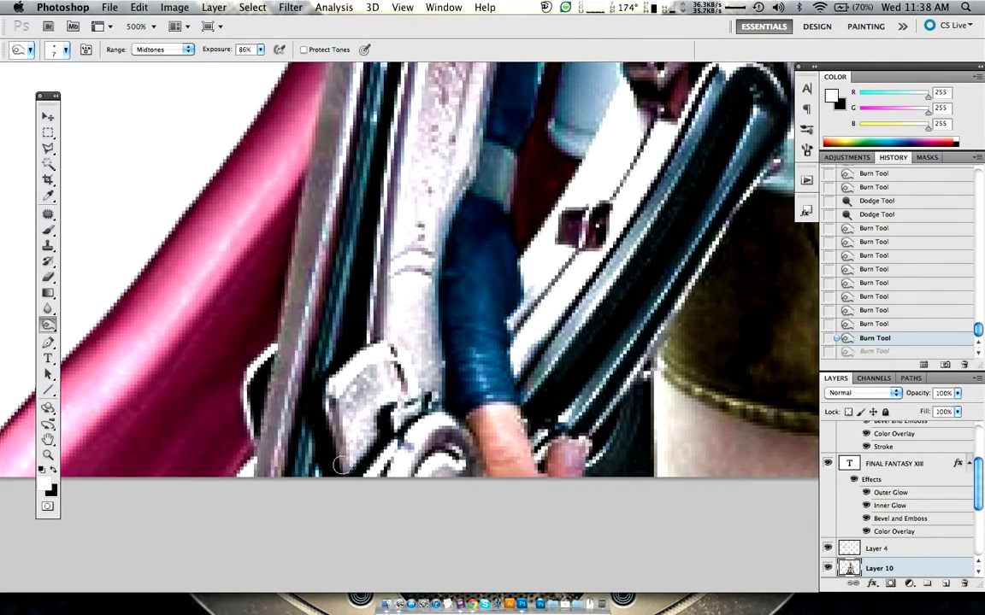
drag(299, 359, 348, 473)
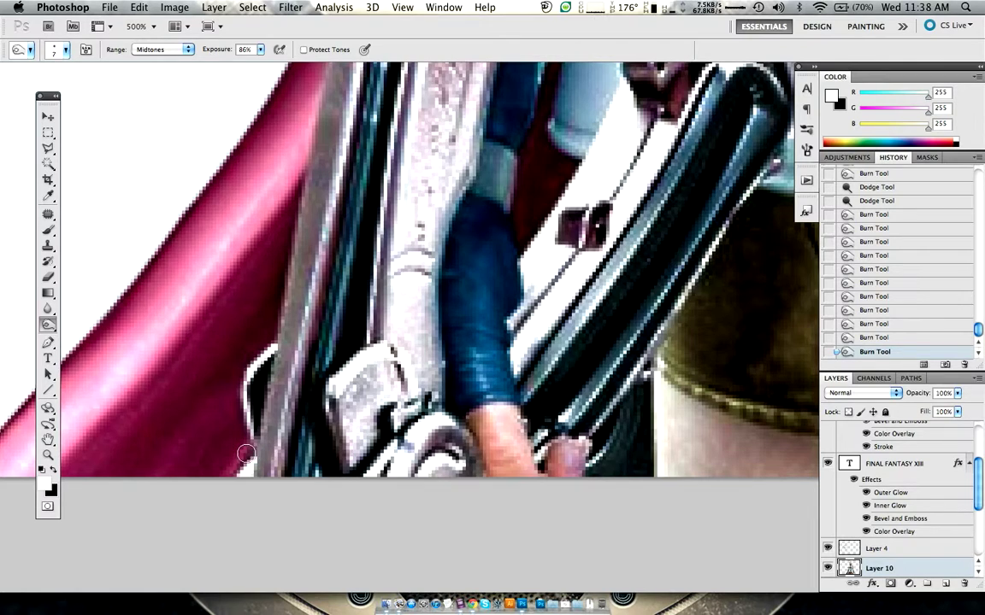
- Try a thin shadow line along the grip with a smaller brush, then undo it
scroll(282, 449, up, 5)
scroll(281, 449, up, 1)
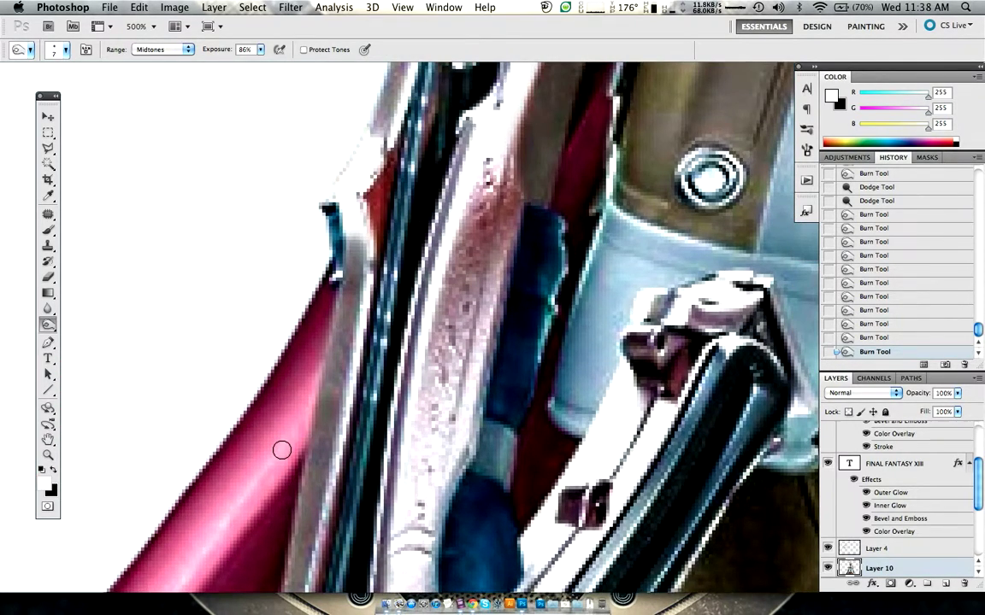
scroll(281, 449, up, 2)
scroll(281, 449, up, 2)
scroll(282, 449, up, 3)
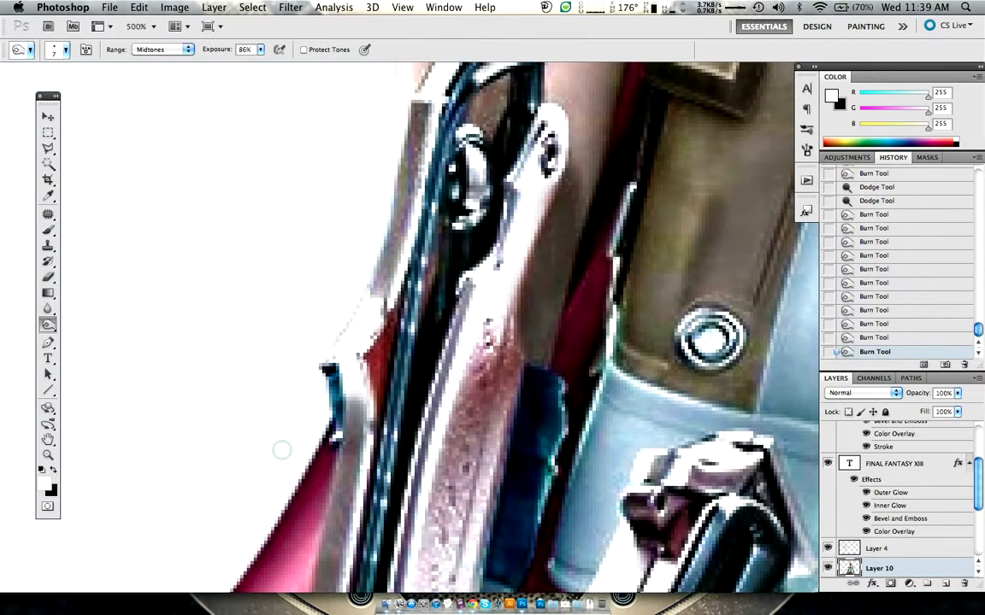
scroll(282, 450, down, 3)
scroll(357, 427, down, 10)
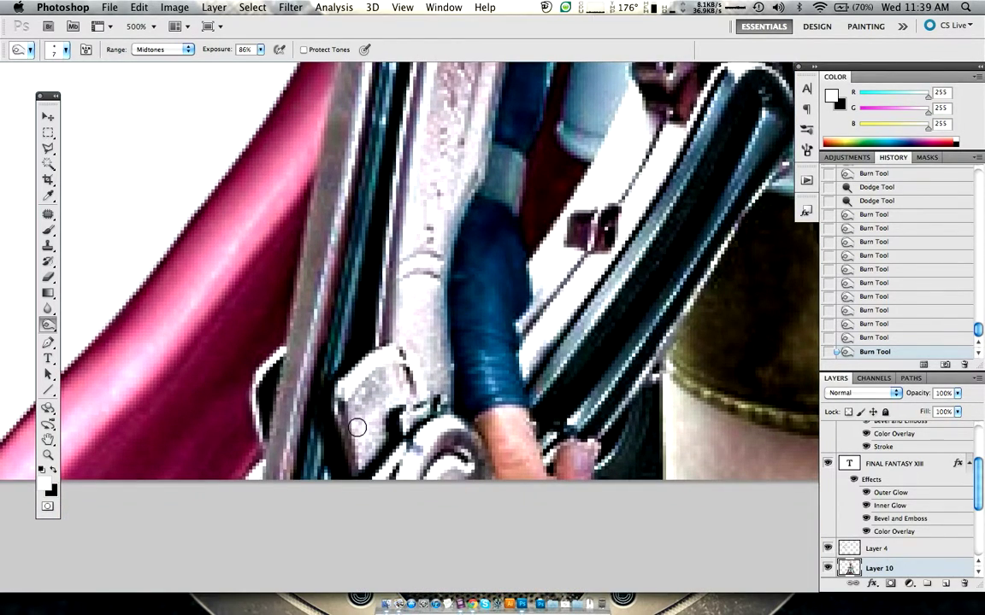
scroll(357, 428, down, 1)
key(bracketleft)
key(bracketleft)
key(bracketleft)
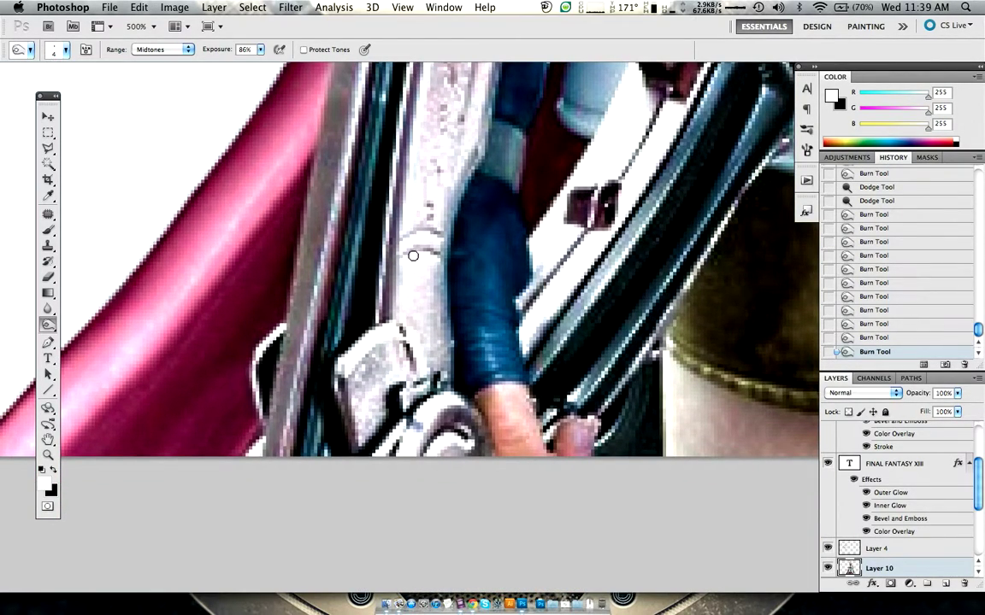
mouse_move(407, 249)
mouse_down()
mouse_move(429, 249)
mouse_move(400, 233)
mouse_up()
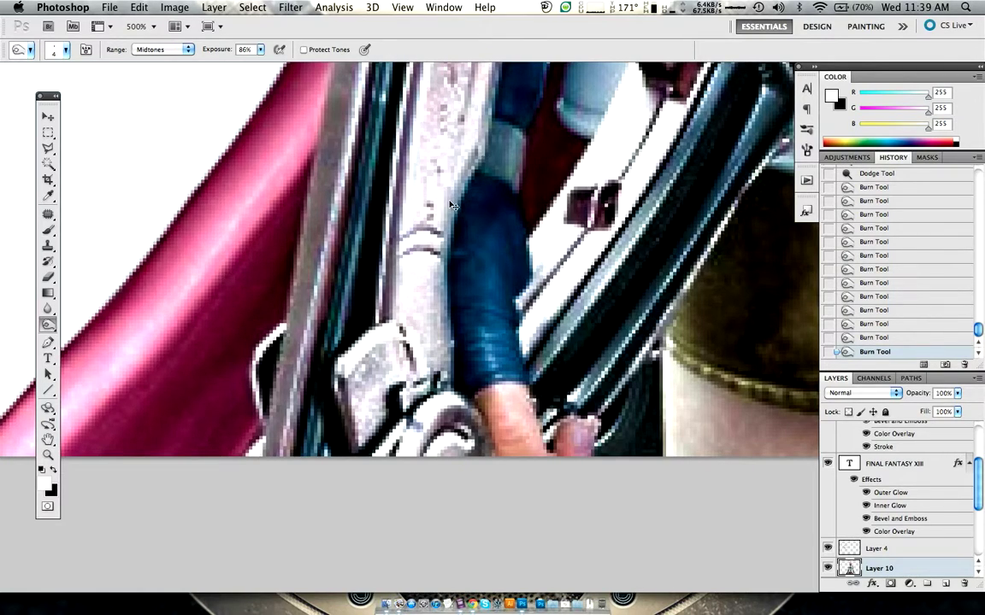
key(ctrl+z)
key(ctrl+z)
scroll(450, 202, up, 3)
scroll(451, 203, up, 3)
scroll(450, 200, up, 1)
scroll(449, 199, up, 1)
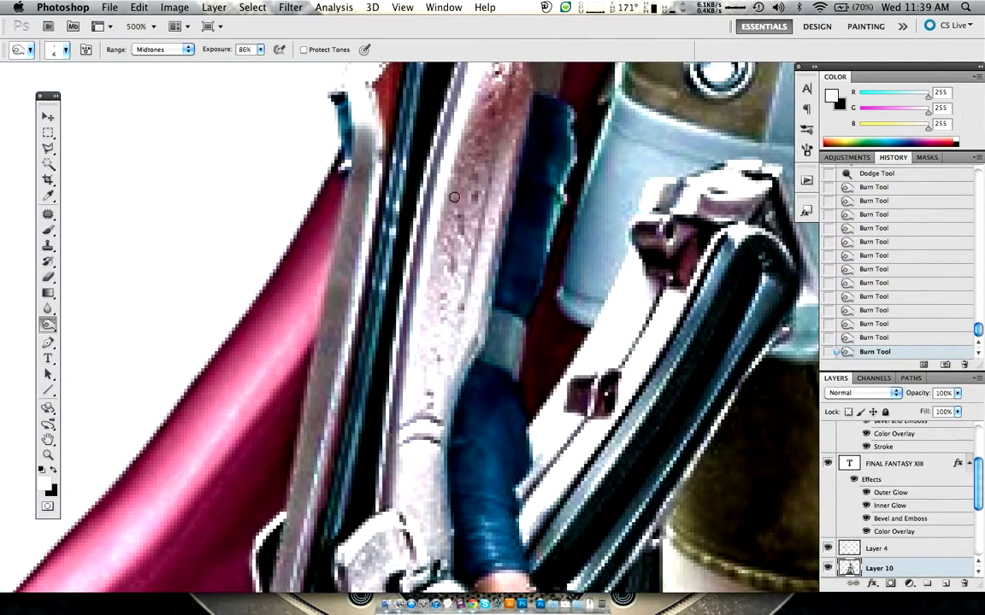
- Burn a short stroke on the grip, set Burn exposure to 100%, then undo two strokes
drag(493, 176, 493, 173)
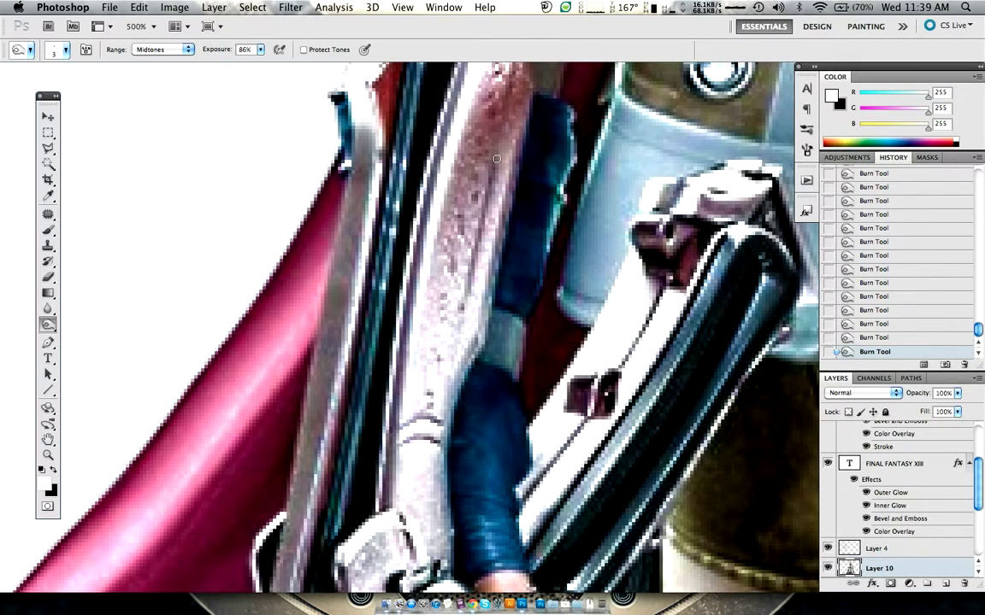
scroll(435, 293, down, 2)
scroll(418, 307, down, 5)
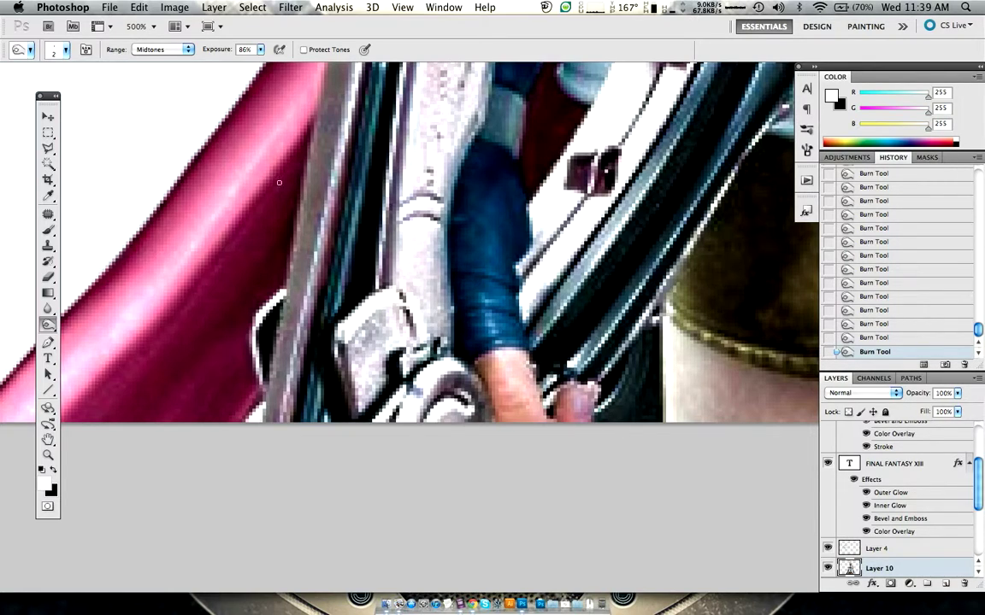
drag(213, 48, 229, 49)
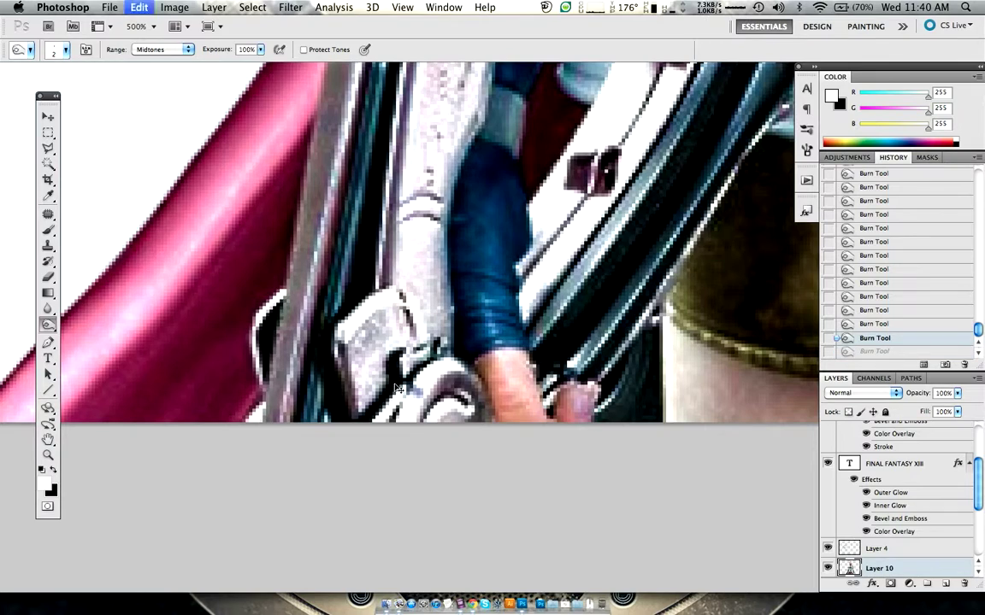
key(ctrl+z)
key(ctrl+z)
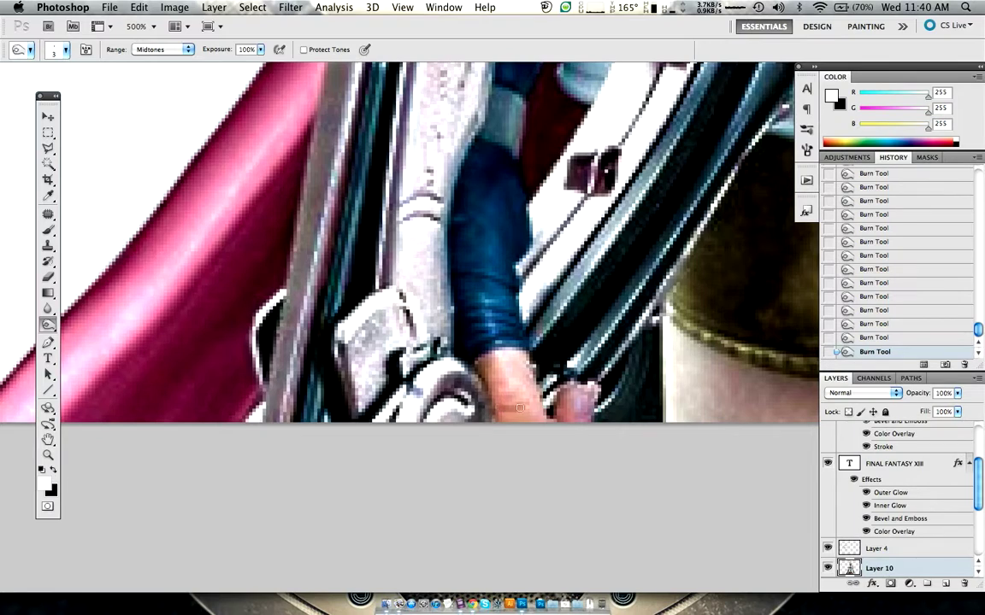
key(ctrl+z)
- Lower Burn exposure to 57% and darken the glove edge, undoing the stroke on the finger
drag(222, 56, 172, 47)
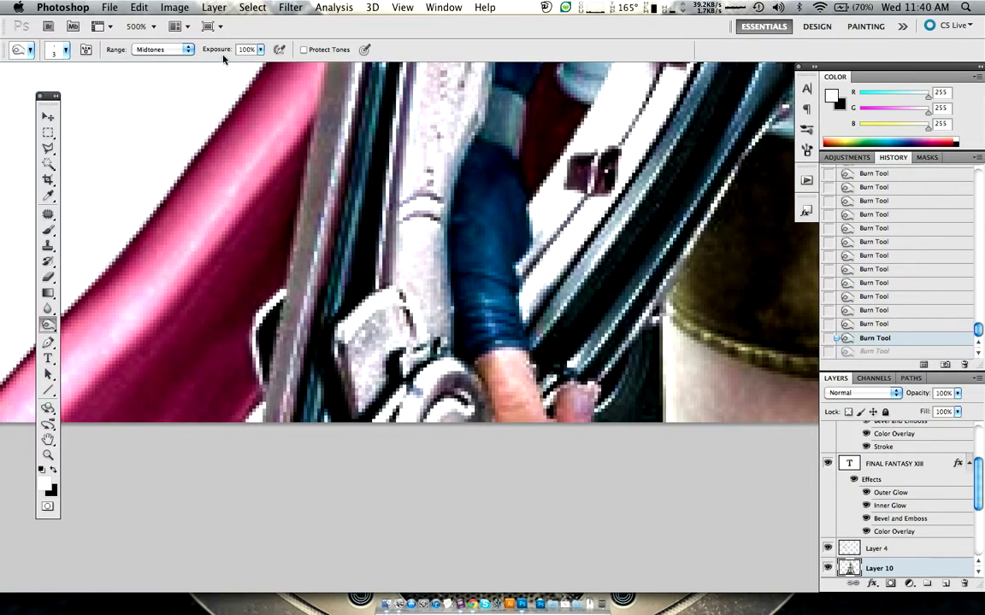
key(bracketright)
drag(452, 371, 471, 358)
drag(513, 399, 501, 391)
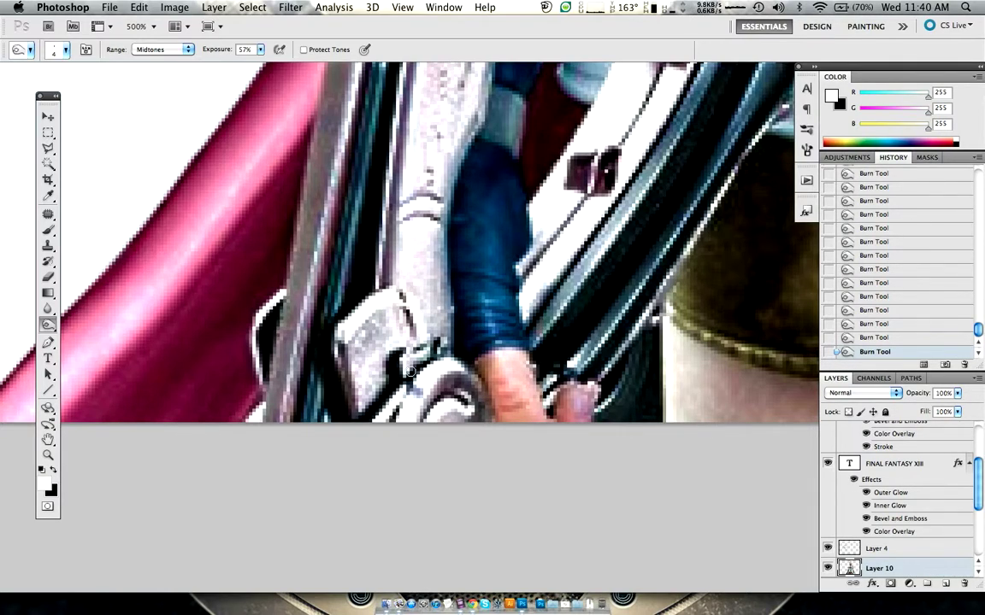
key(ctrl+z)
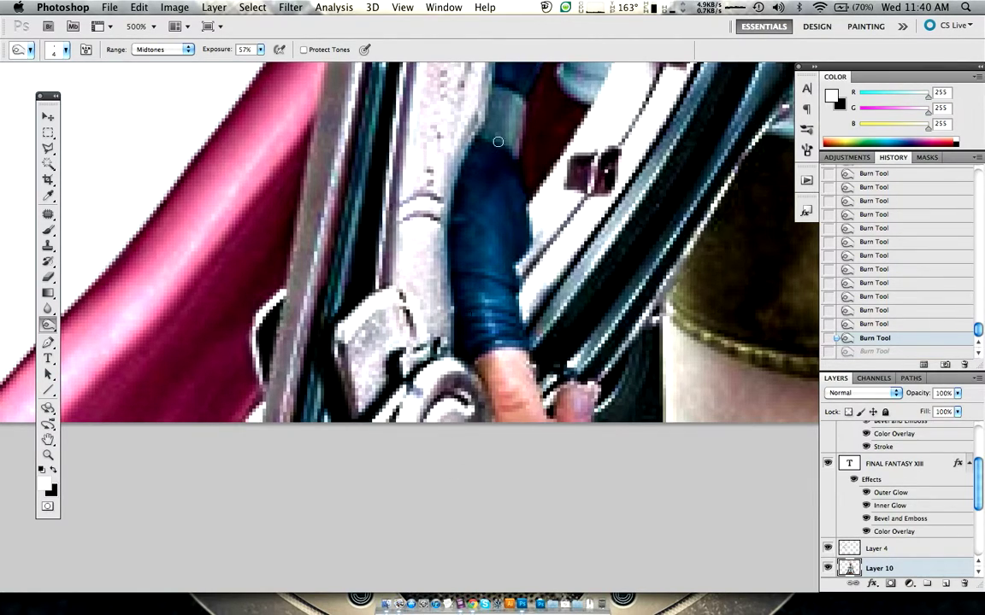
- Open the antivirus scan window from the menu bar and bring it forward
click(566, 7)
click(566, 7)
click(566, 9)
click(568, 43)
key(F3)
click(579, 455)
- With brush size 6, burn along the blue wrap's edge, comparing the result with undo and redo
key(bracketright)
key(bracketright)
drag(530, 335, 479, 301)
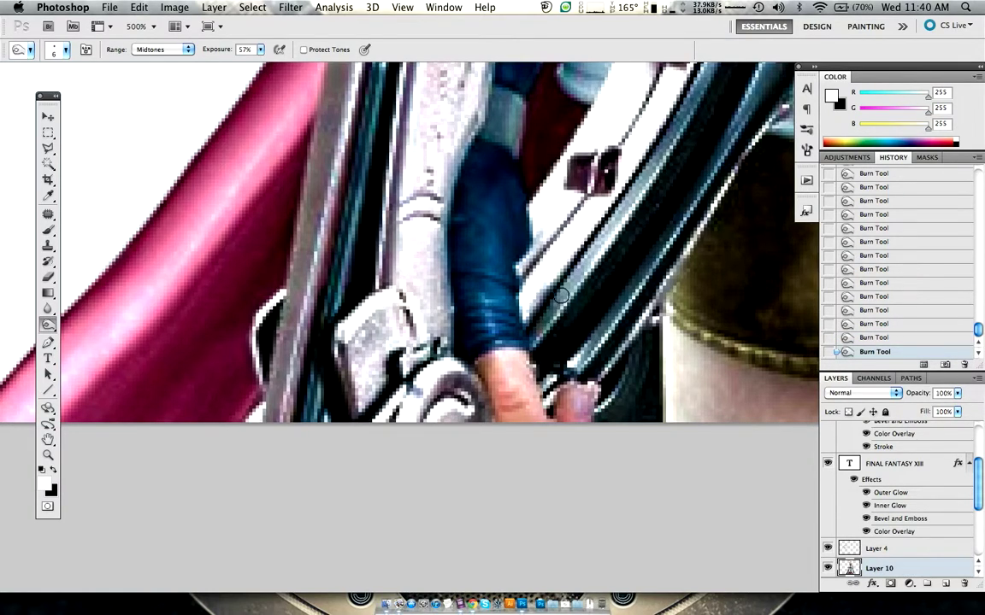
drag(507, 260, 478, 304)
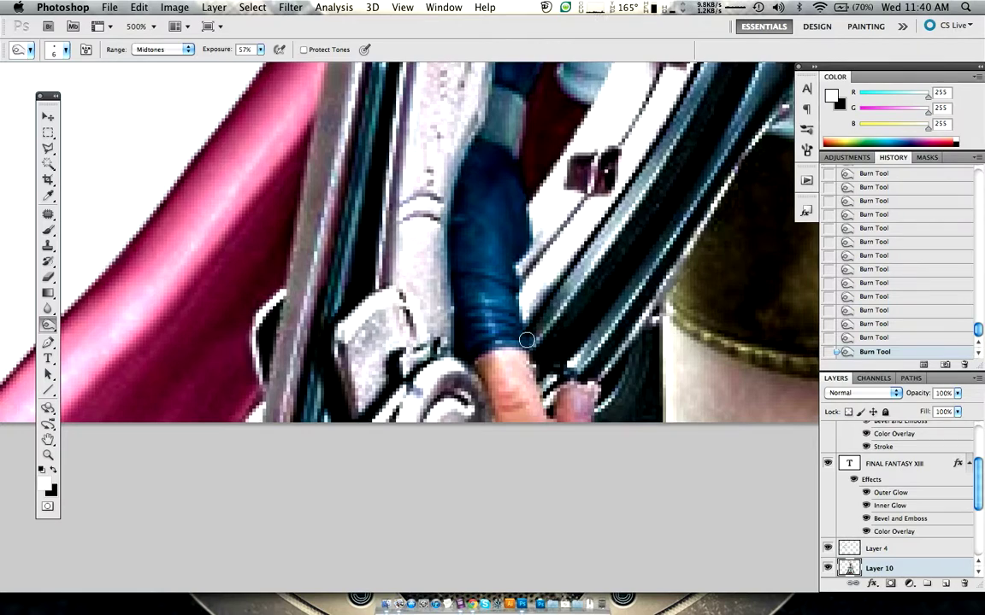
key(ctrl+alt+z)
key(ctrl+alt+z)
key(ctrl+alt+z)
key(ctrl+shift+z)
key(ctrl+shift+z)
key(ctrl+shift+z)
scroll(495, 269, up, 1)
scroll(495, 270, up, 1)
scroll(499, 269, up, 1)
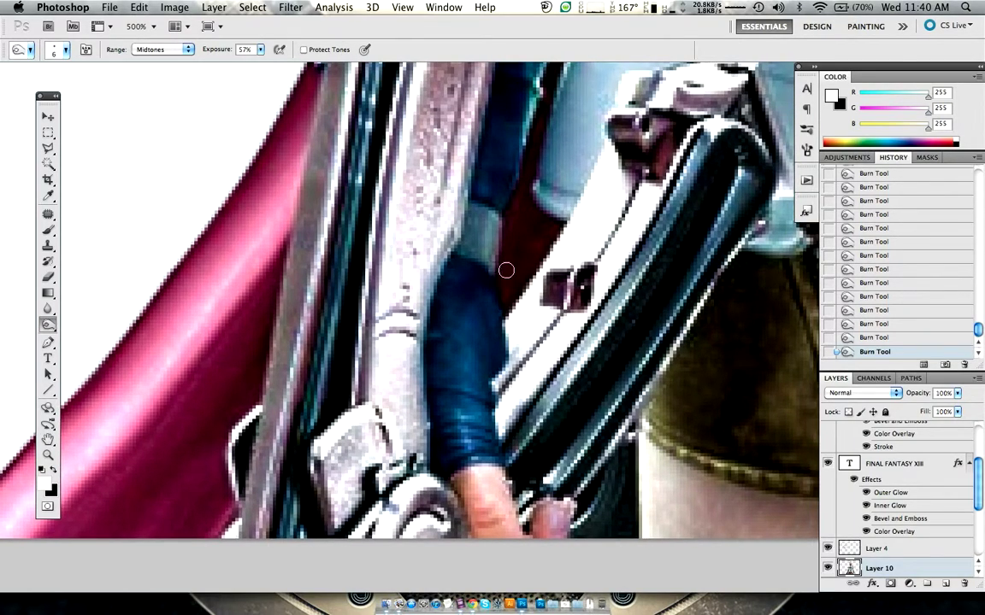
scroll(501, 270, up, 1)
scroll(573, 278, right, 2)
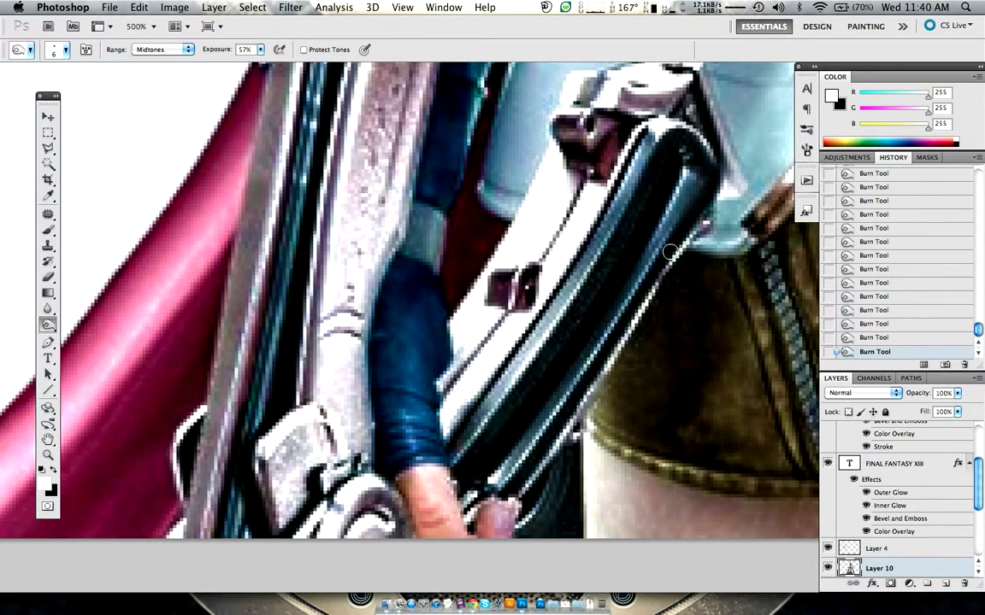
key(shift+o)
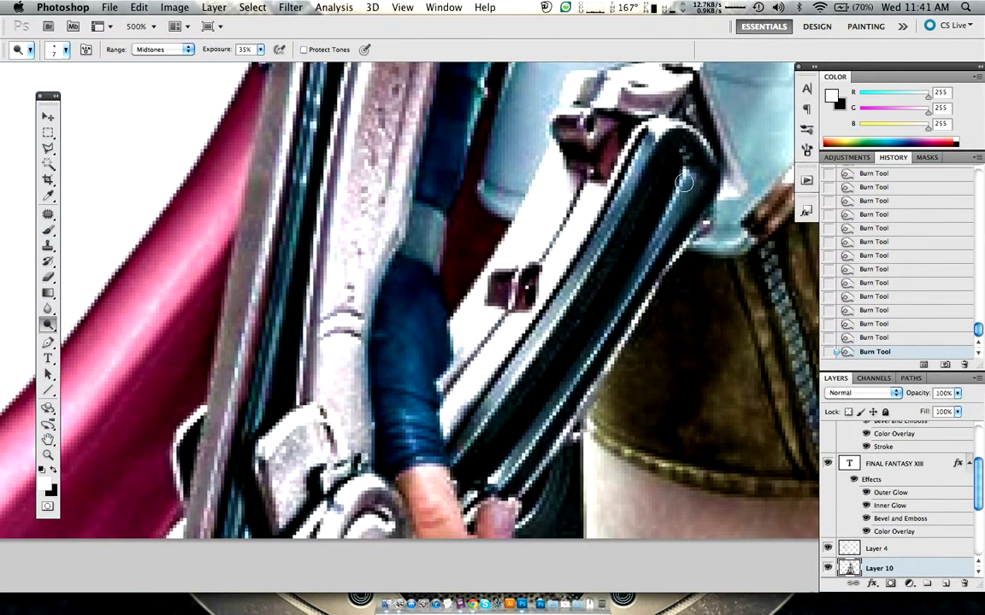
- Raise Dodge exposure to 60% on Highlights and brighten along the barrel's left edge
drag(615, 162, 560, 274)
key(ctrl+z)
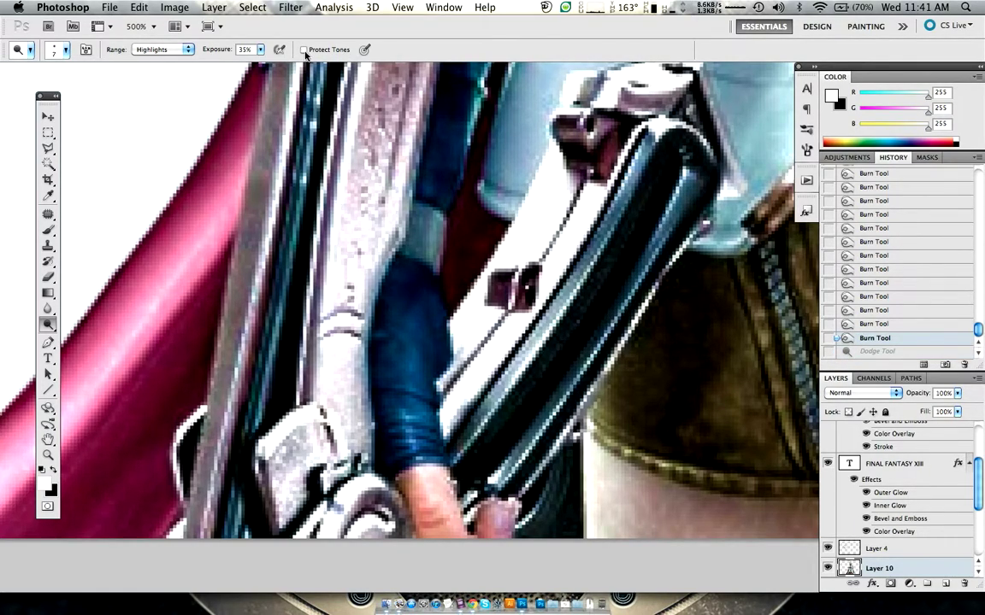
drag(190, 50, 228, 53)
drag(620, 167, 563, 271)
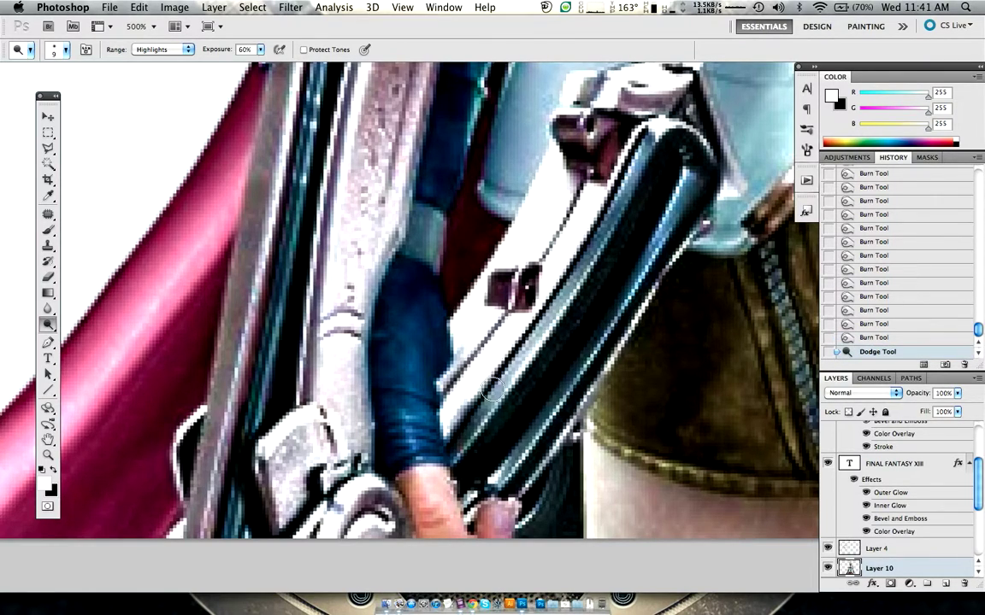
scroll(575, 350, right, 3)
scroll(575, 351, right, 2)
scroll(575, 351, right, 2)
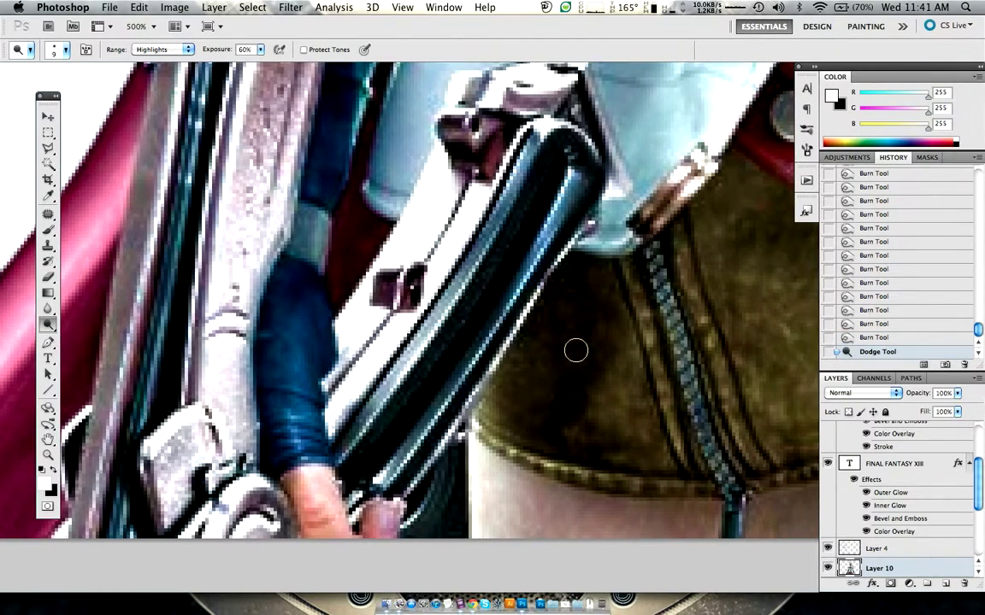
scroll(575, 351, right, 2)
scroll(576, 350, down, 3)
scroll(572, 363, down, 2)
- Switch back to Burn at 100% exposure and darken the coat edge and the area under its seam
key(shift+o)
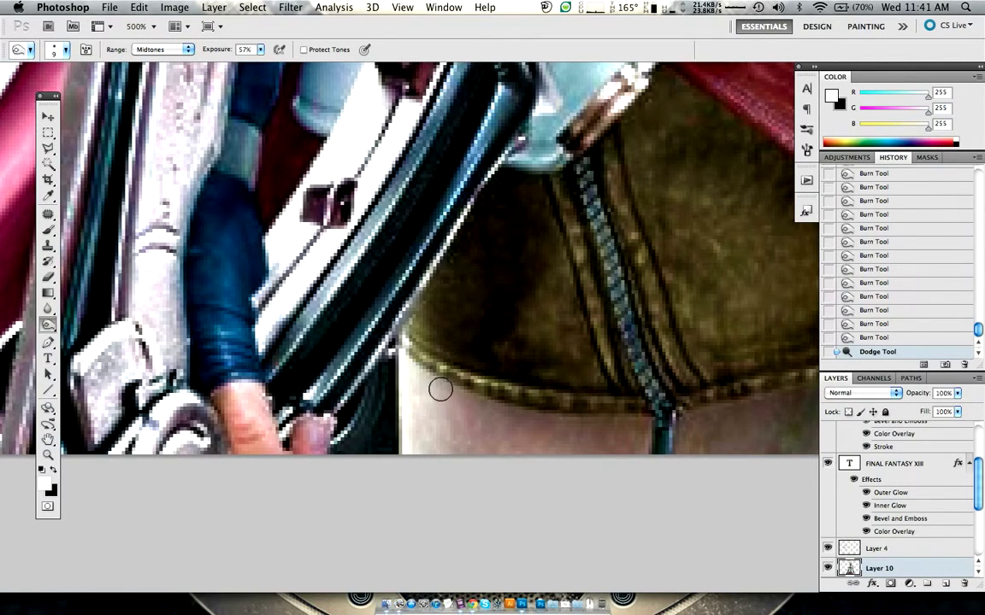
drag(212, 53, 235, 53)
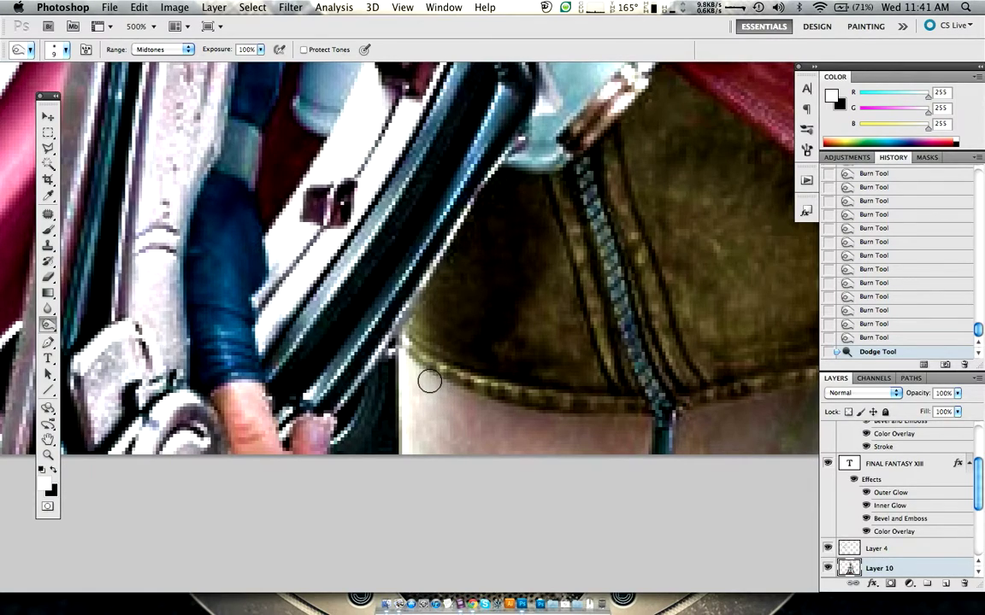
mouse_move(422, 373)
mouse_down()
mouse_move(494, 420)
mouse_move(585, 423)
mouse_up()
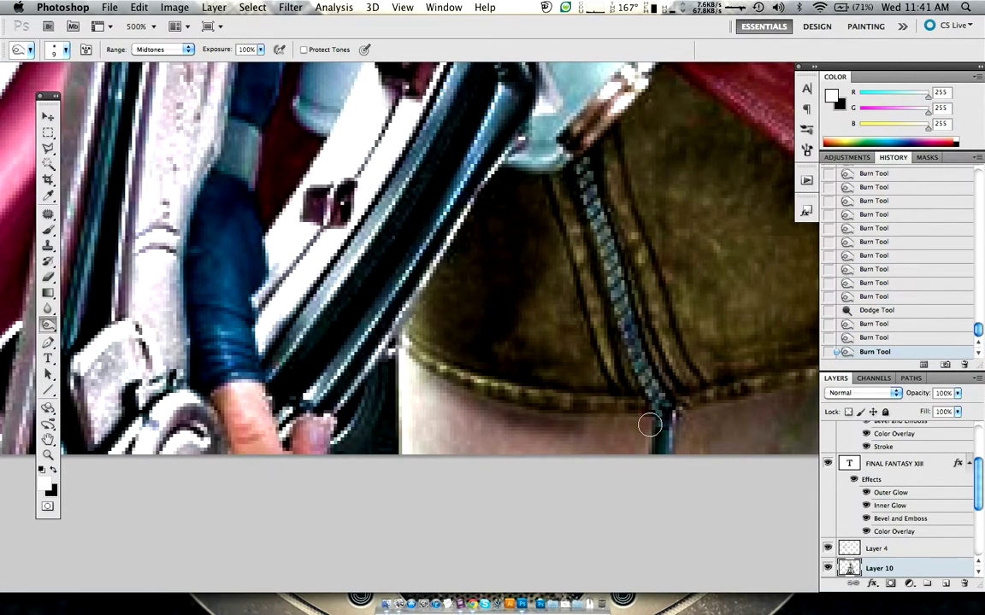
drag(649, 425, 509, 386)
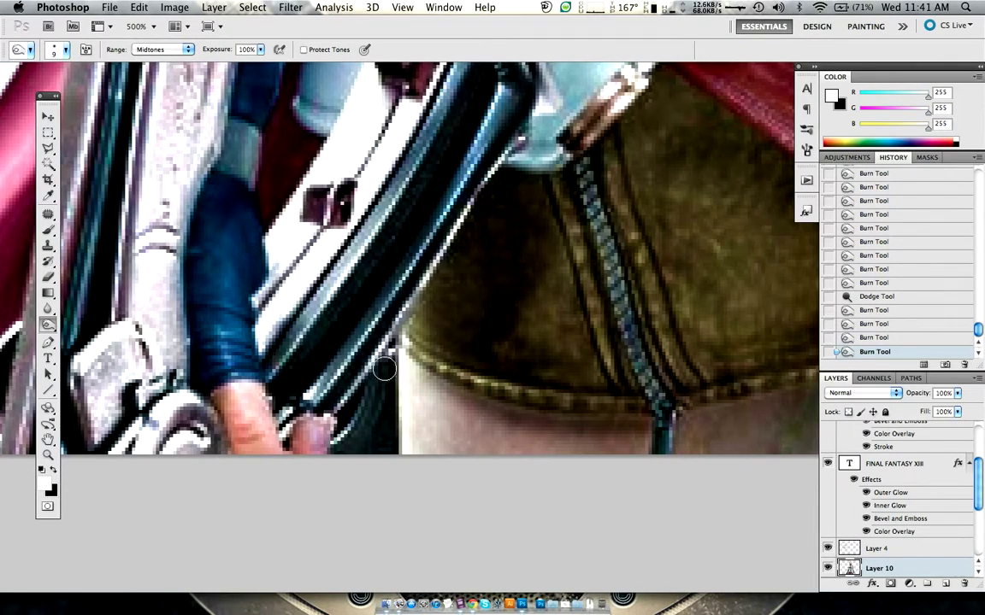
- Step back through the recent burn strokes and zoom in on the skirt hem
key(ctrl+0)
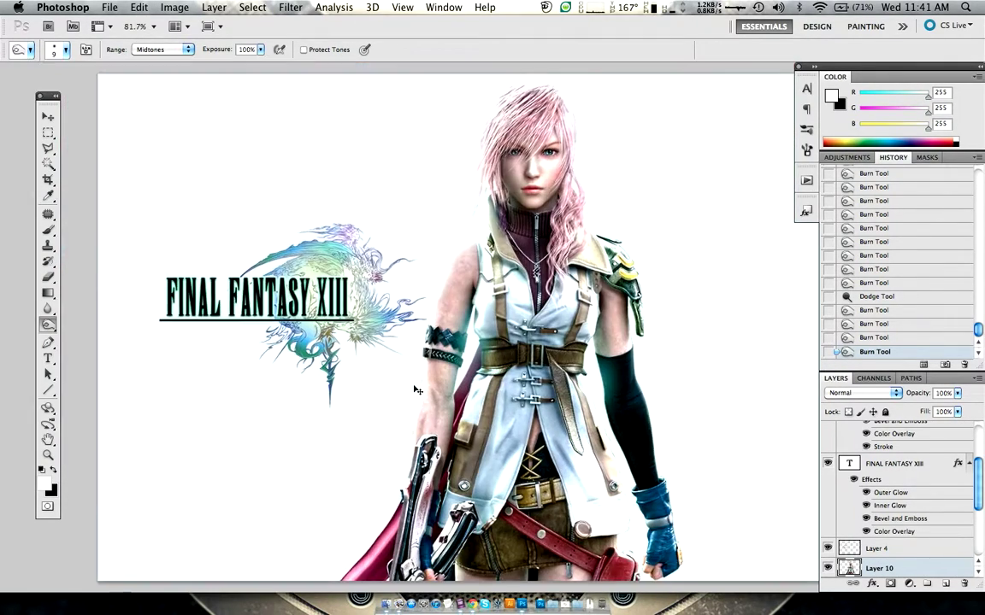
key(ctrl+1)
scroll(415, 388, down, 10)
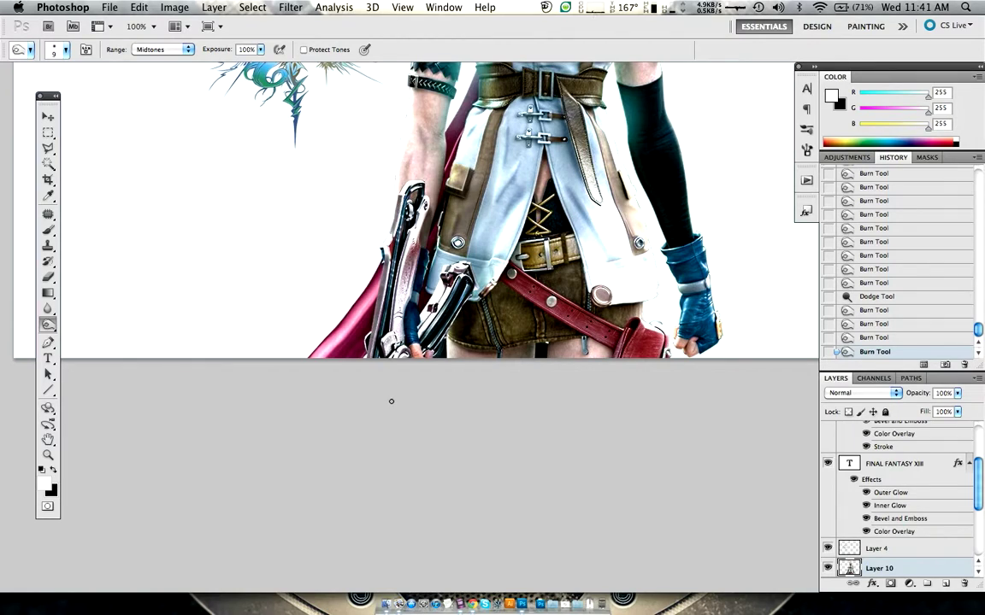
key(ctrl+alt+z)
key(ctrl+alt+z)
key(ctrl+alt+z)
key(ctrl+alt+z)
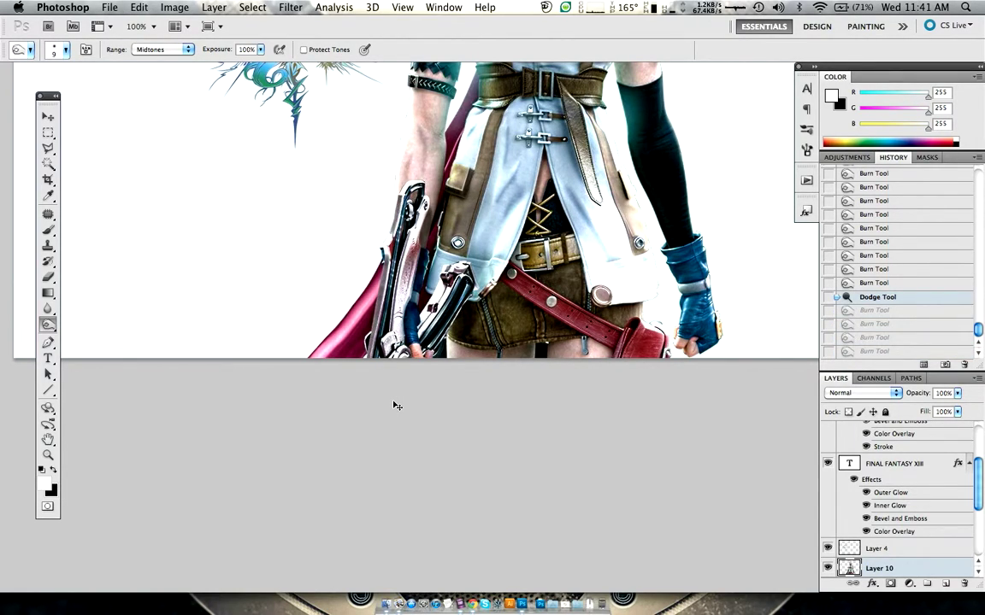
key(ctrl+shift+z)
key(ctrl+shift+z)
key(ctrl+shift+z)
key(ctrl+alt+z)
key(ctrl+alt+z)
key(ctrl+alt+z)
key(ctrl+alt+z)
key(ctrl+shift+z)
key(ctrl+alt+z)
key(ctrl+plus)
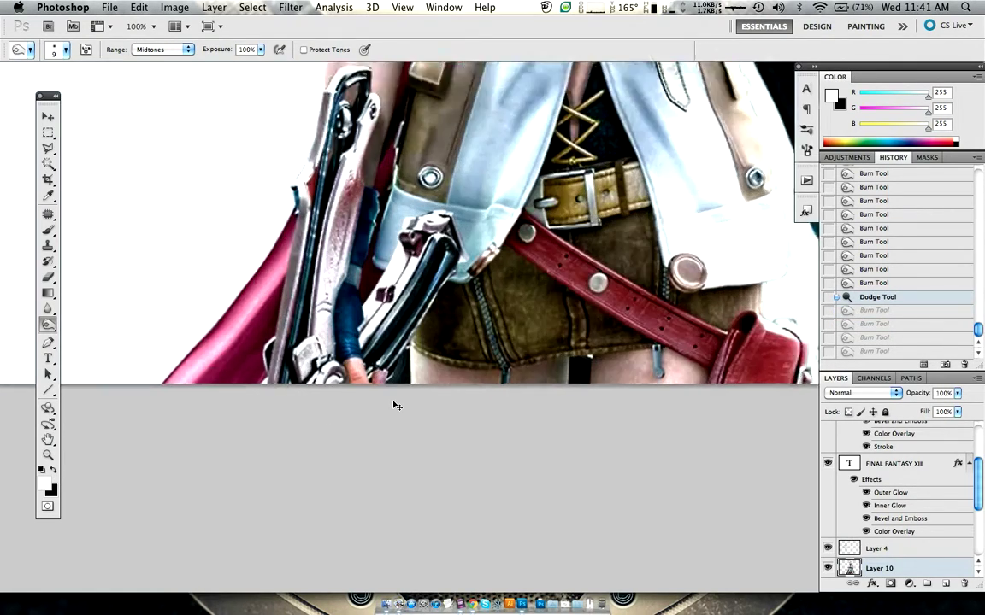
key(ctrl+plus)
key(ctrl+plus)
key(ctrl+plus)
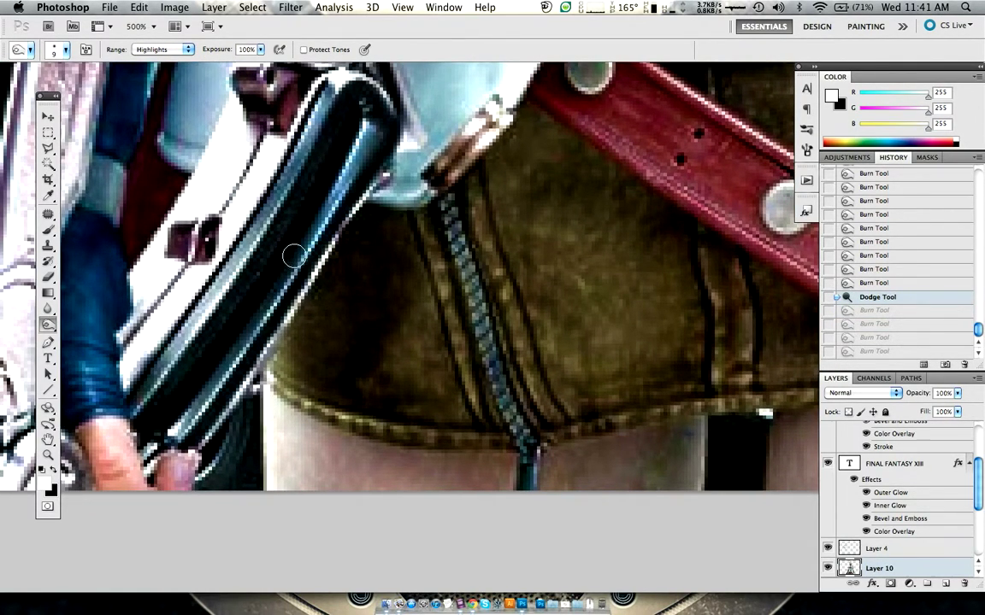
- Burn a shadow along the skirt hem seam, dropping the final stroke
drag(273, 403, 295, 395)
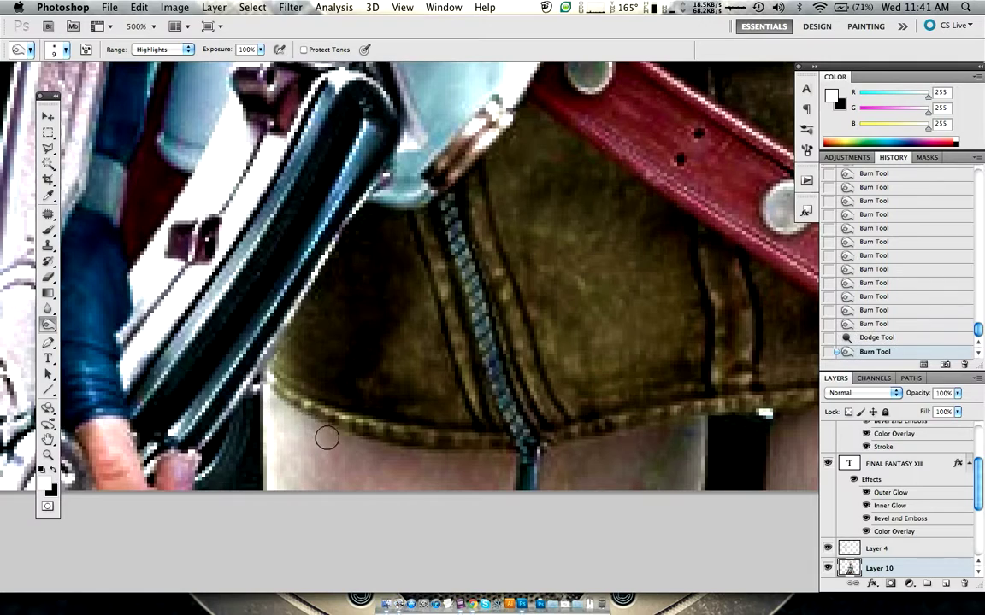
drag(325, 439, 334, 438)
drag(412, 460, 411, 462)
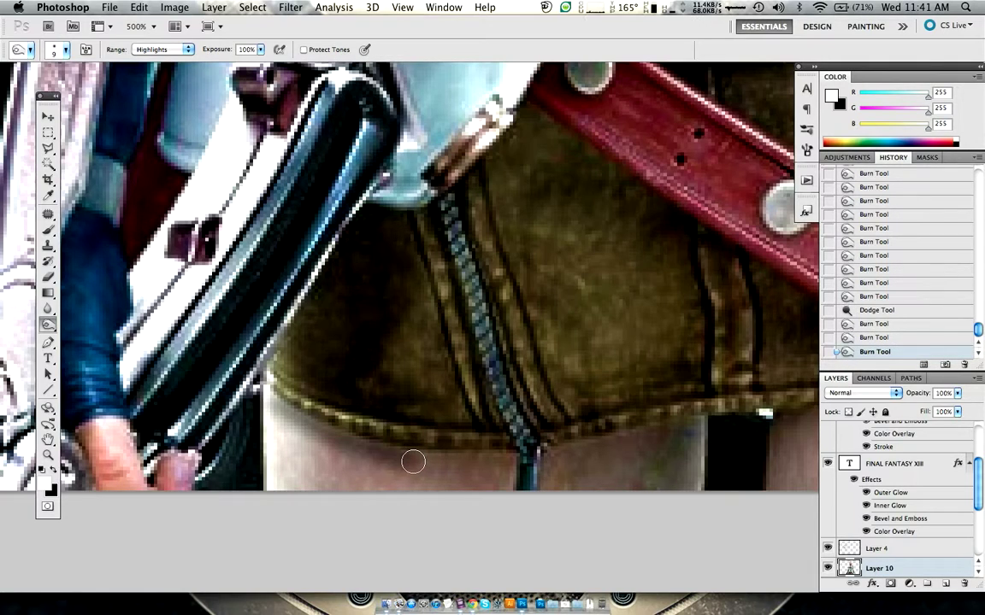
drag(473, 464, 480, 464)
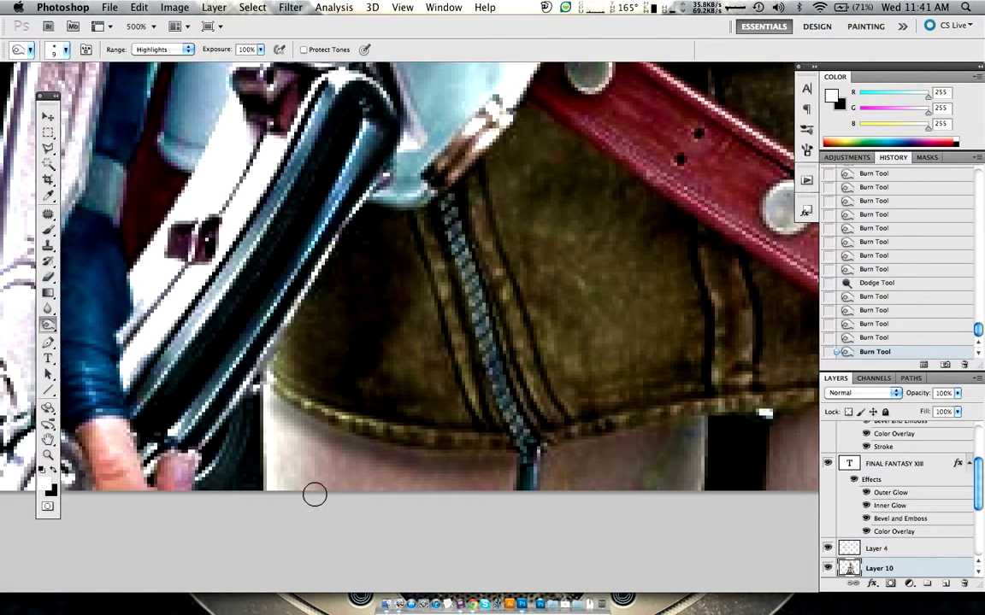
mouse_move(419, 469)
mouse_down()
mouse_move(558, 477)
mouse_move(638, 433)
mouse_move(694, 427)
mouse_move(489, 463)
mouse_up()
key(ctrl+z)
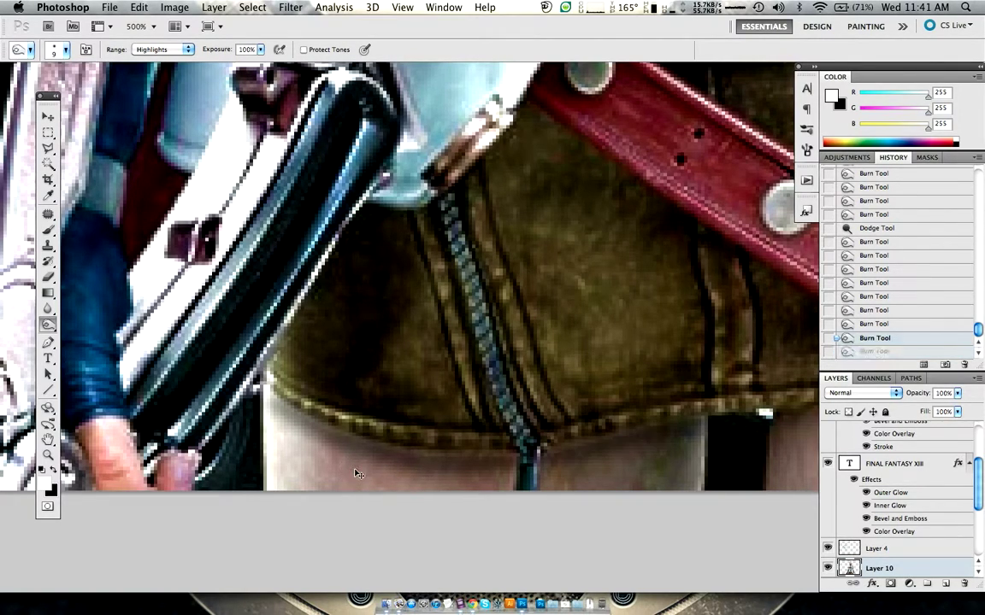
- Darken the thigh shadow just under the hem with a size-20 brush
scroll(355, 469, right, 10)
scroll(355, 469, right, 3)
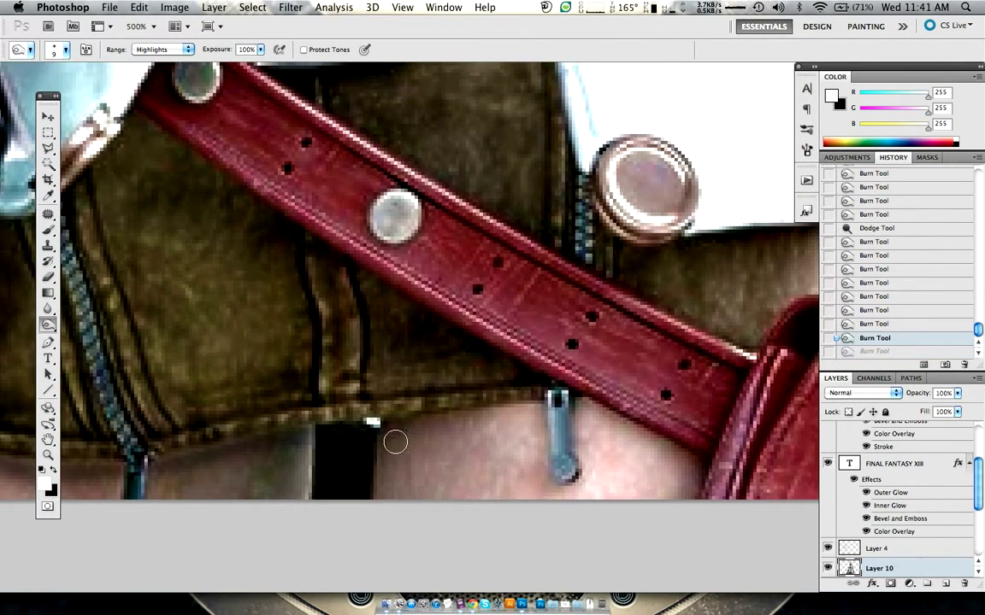
drag(385, 449, 385, 435)
key(ctrl+z)
key(bracketright)
key(bracketright)
drag(389, 443, 479, 408)
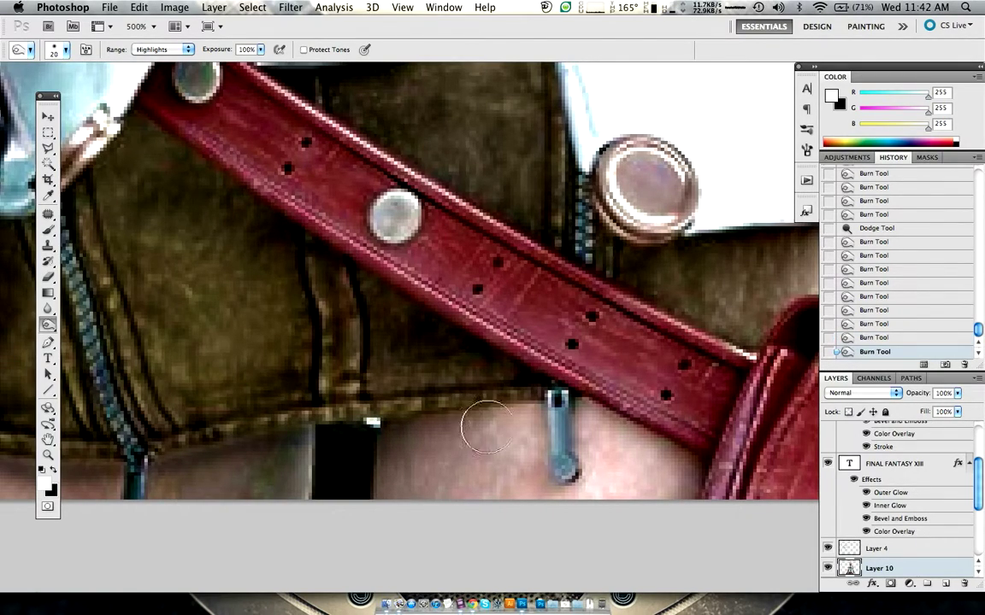
drag(391, 453, 246, 468)
key(super+1)
scroll(325, 474, down, 5)
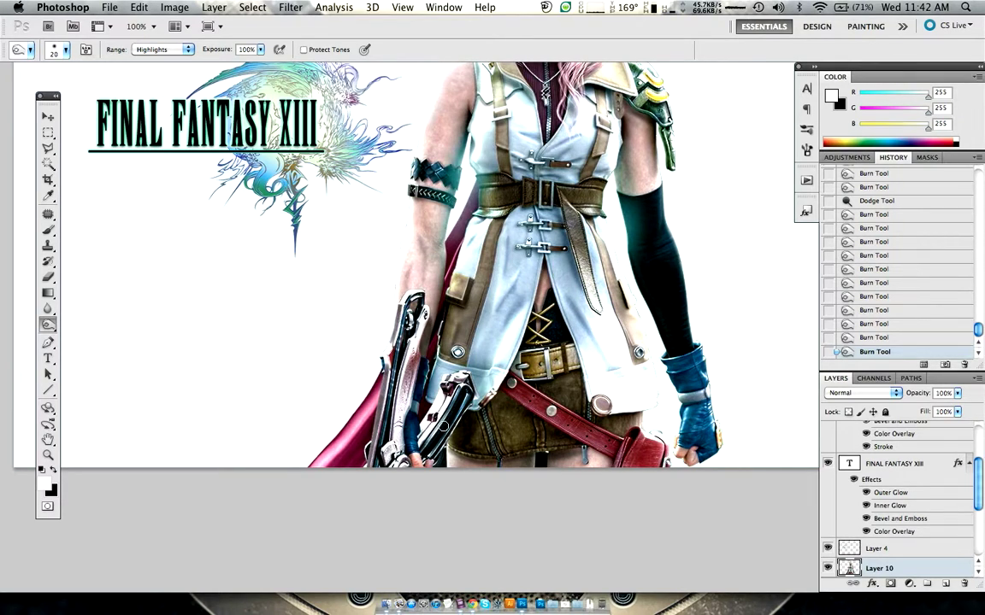
- Set Burn exposure to 55% with a size-10 brush and darken the blue wrap beside the gunblade
scroll(343, 436, up, 2)
scroll(343, 436, up, 2)
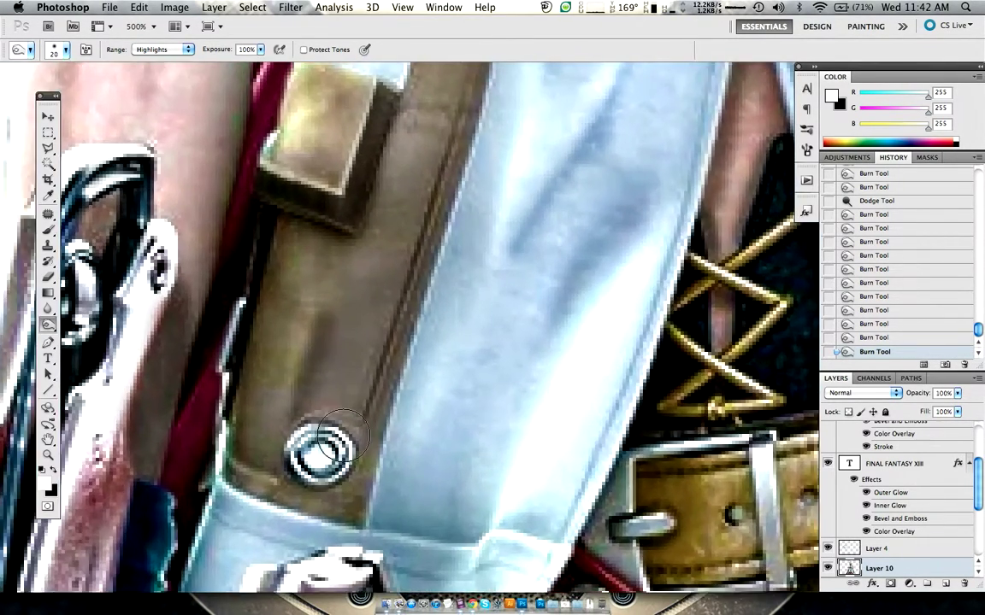
scroll(343, 436, up, 2)
scroll(347, 438, up, 2)
key(bracketleft)
key(bracketleft)
drag(221, 50, 198, 52)
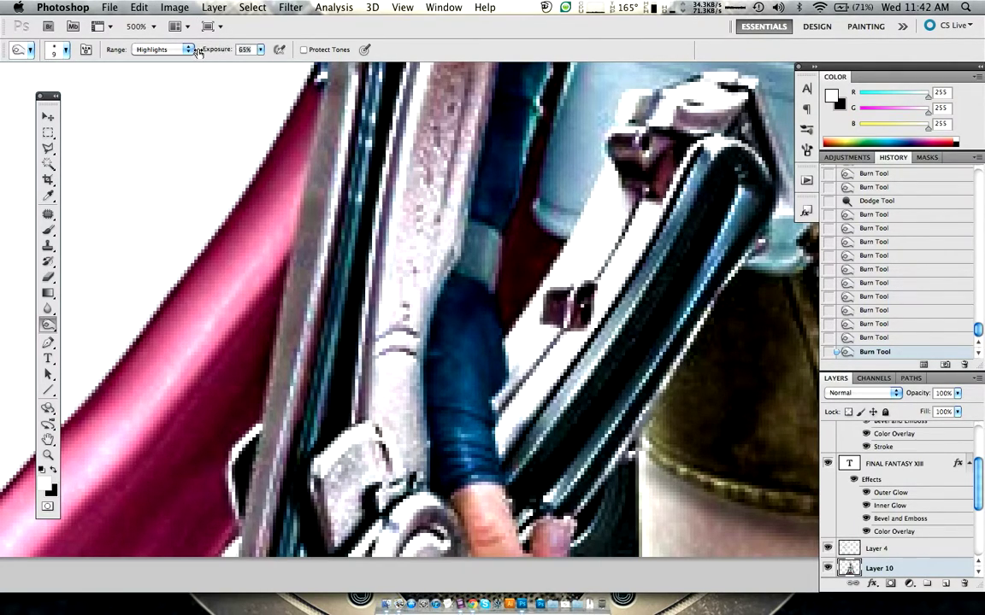
drag(190, 51, 193, 52)
key(bracketright)
mouse_move(465, 306)
mouse_down()
mouse_move(453, 301)
mouse_move(477, 340)
mouse_move(493, 343)
mouse_move(494, 381)
mouse_move(488, 345)
mouse_up()
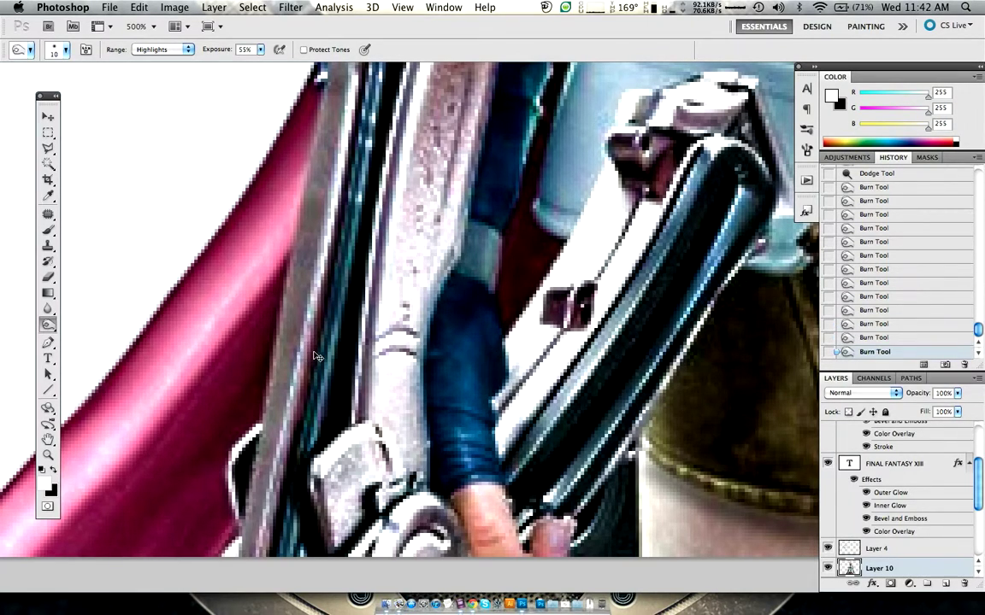
- Darken the blue wrap further, briefly dodging its edge lighter, and undo the last burn stroke
scroll(314, 351, up, 5)
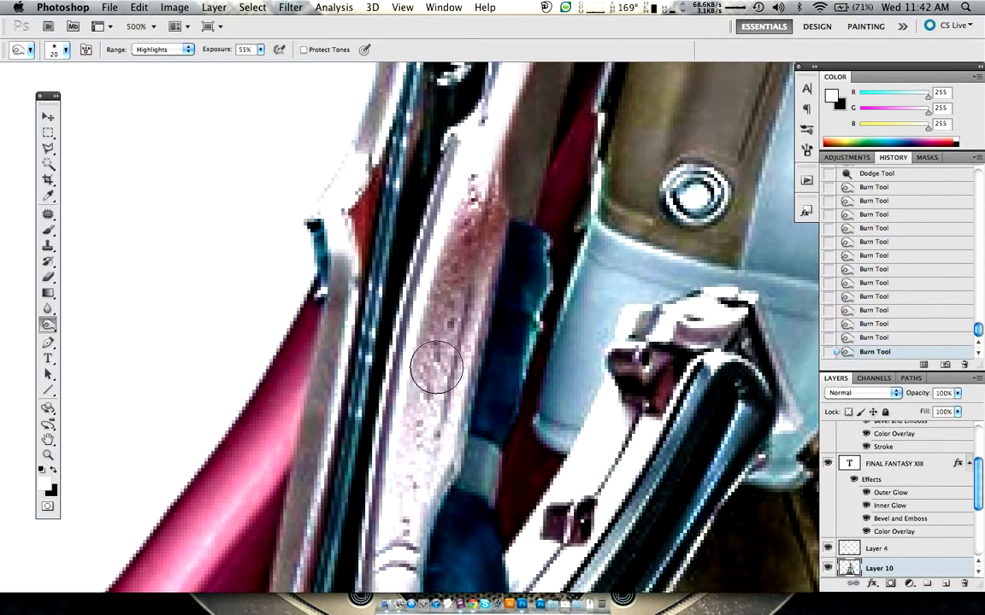
key(bracketleft)
key(bracketleft)
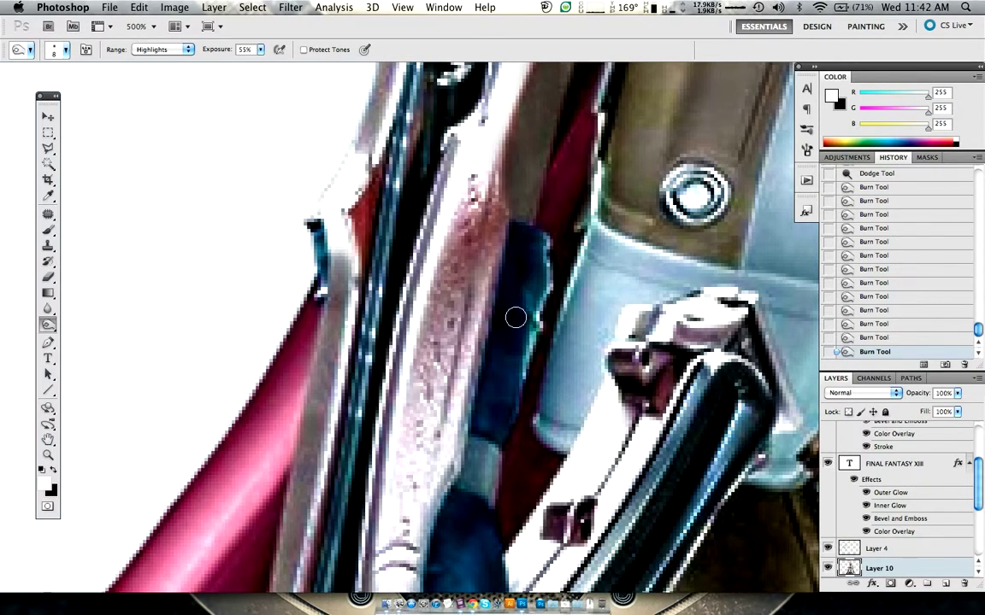
key(bracketright)
key(bracketright)
mouse_move(508, 273)
mouse_down()
mouse_move(533, 235)
mouse_move(440, 283)
mouse_up()
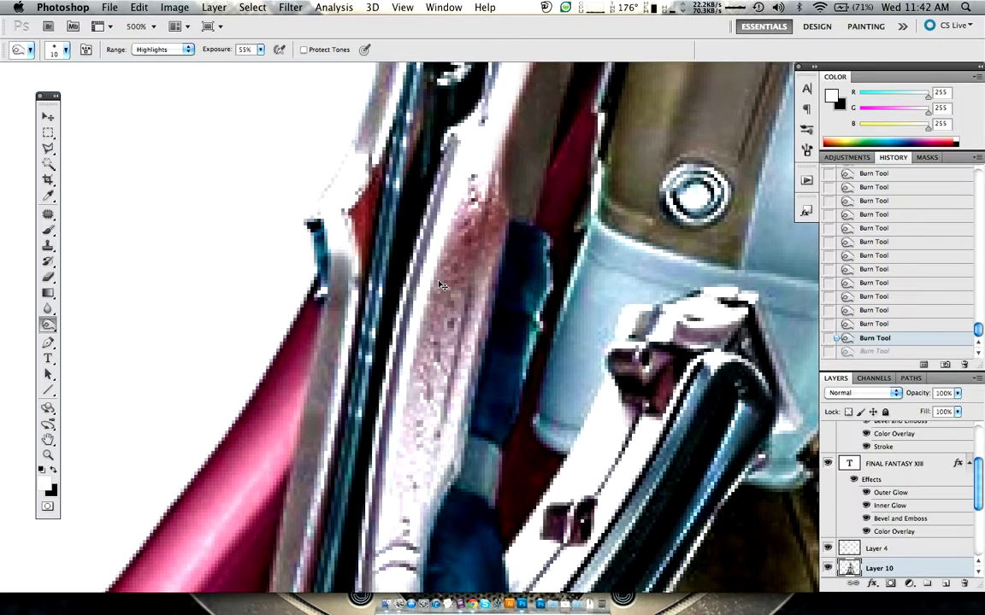
key(shift+o)
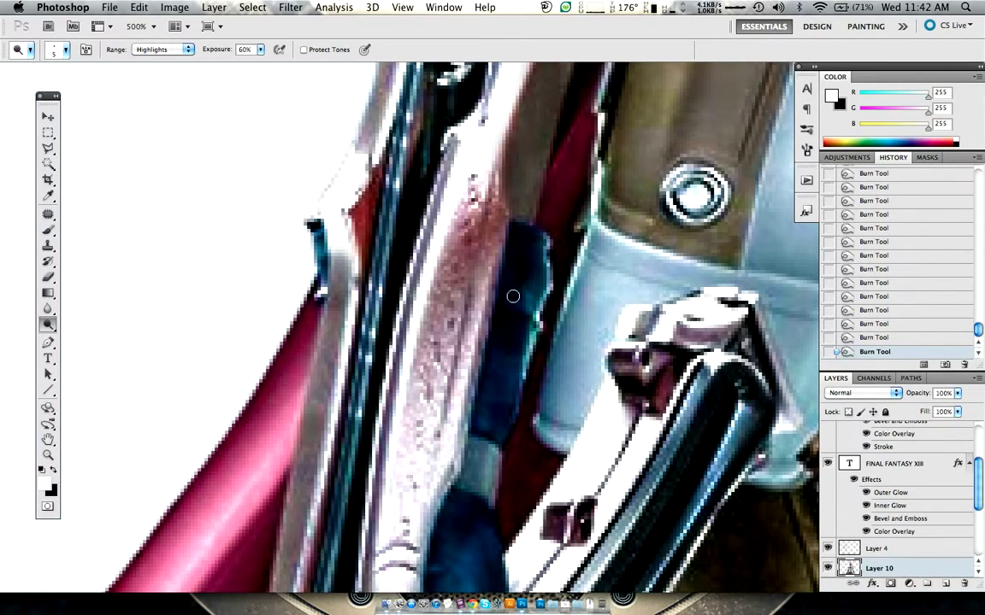
drag(525, 288, 534, 275)
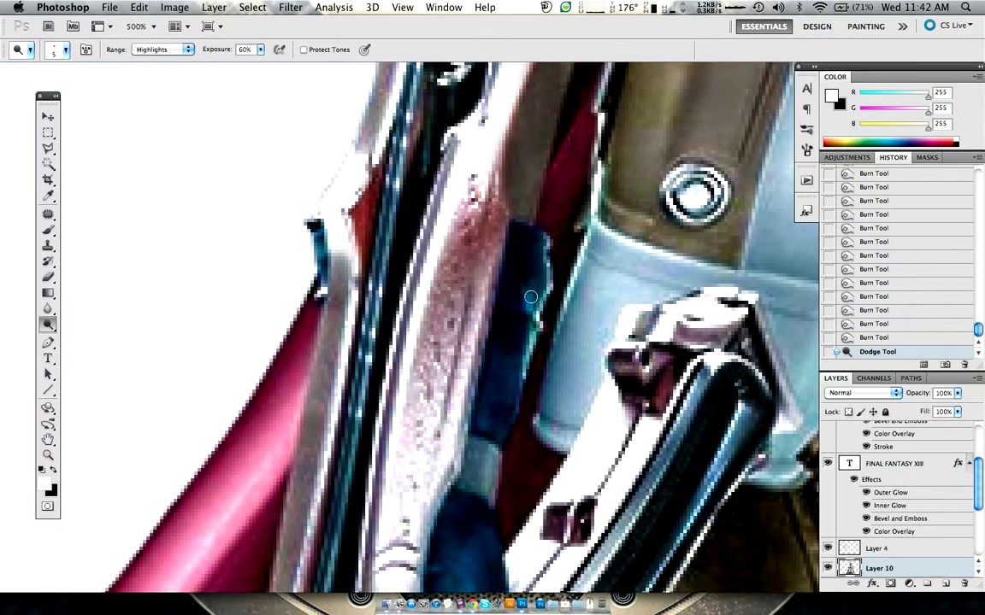
scroll(530, 296, down, 3)
scroll(529, 312, down, 3)
key(shift+o)
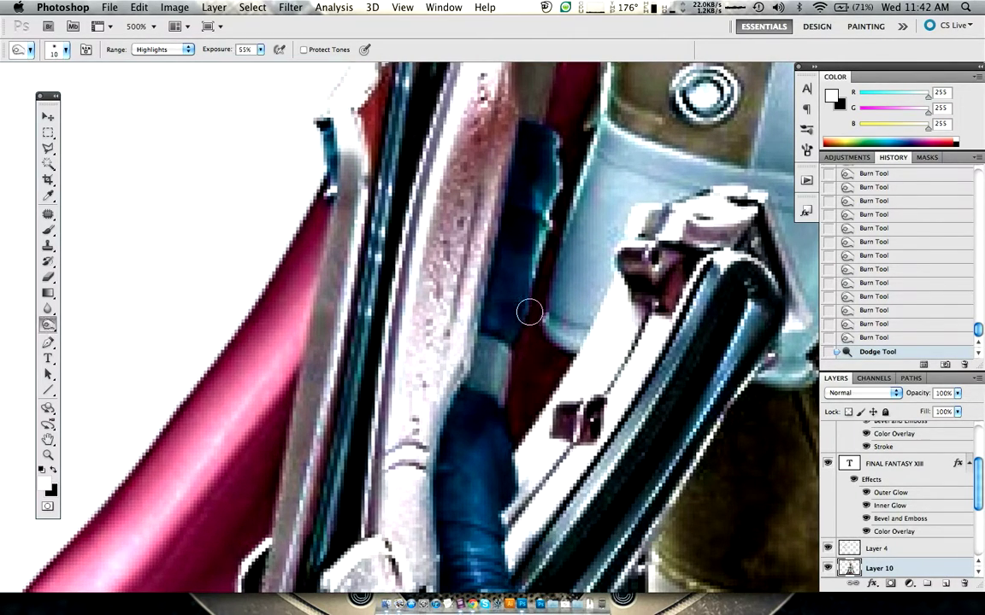
drag(529, 312, 457, 282)
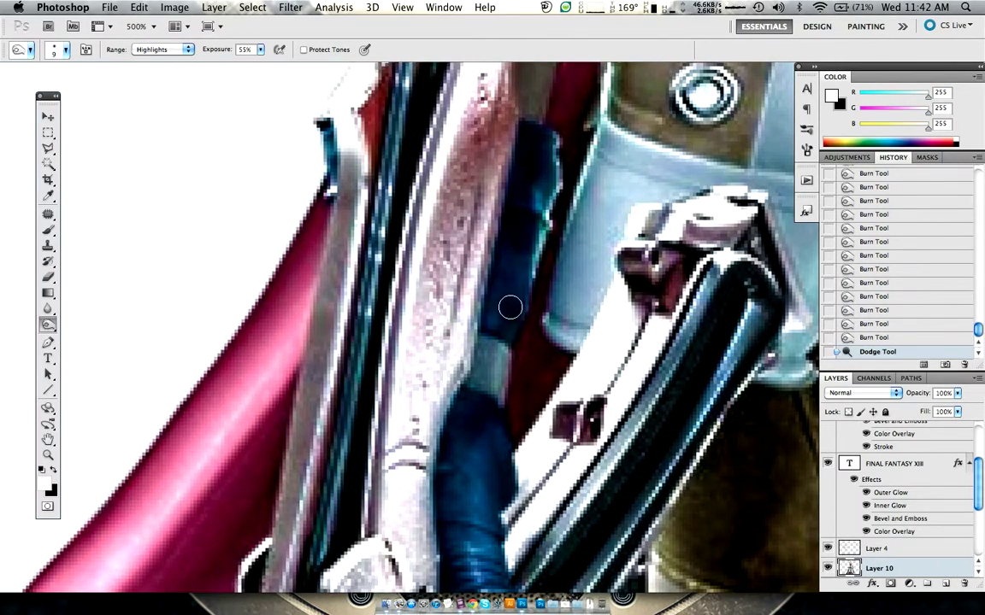
scroll(393, 337, down, 3)
scroll(427, 325, down, 2)
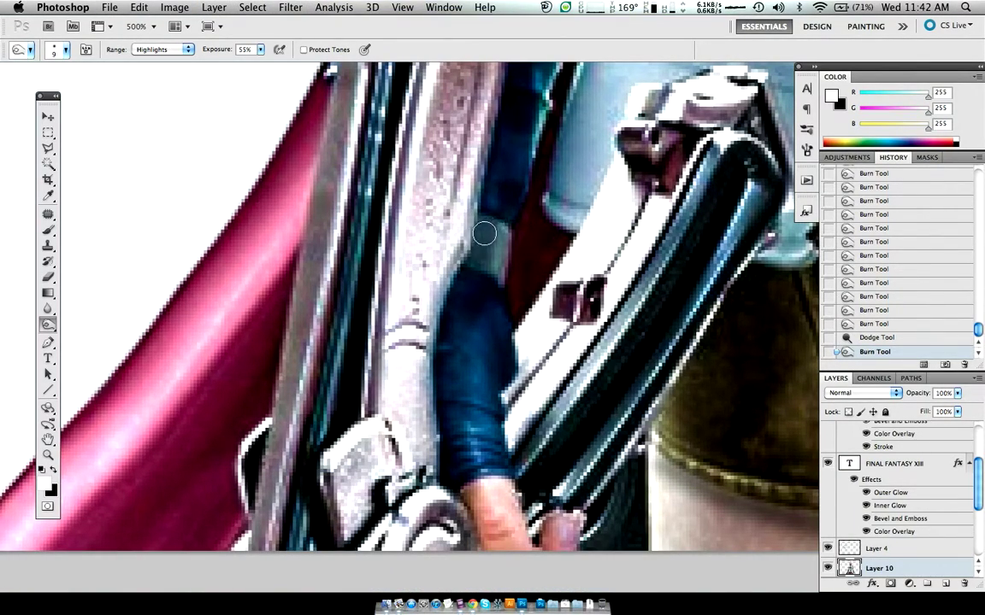
key(ctrl+z)
- Lighten a small spot above the blue wrap and darken the pale coat behind the gunblade
key(bracketright)
key(bracketright)
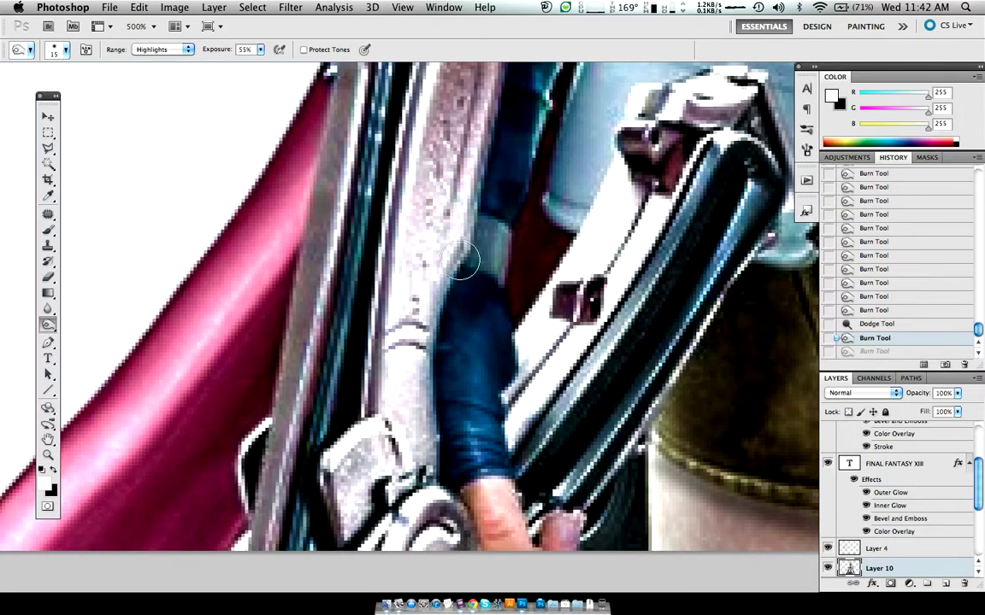
drag(482, 225, 440, 214)
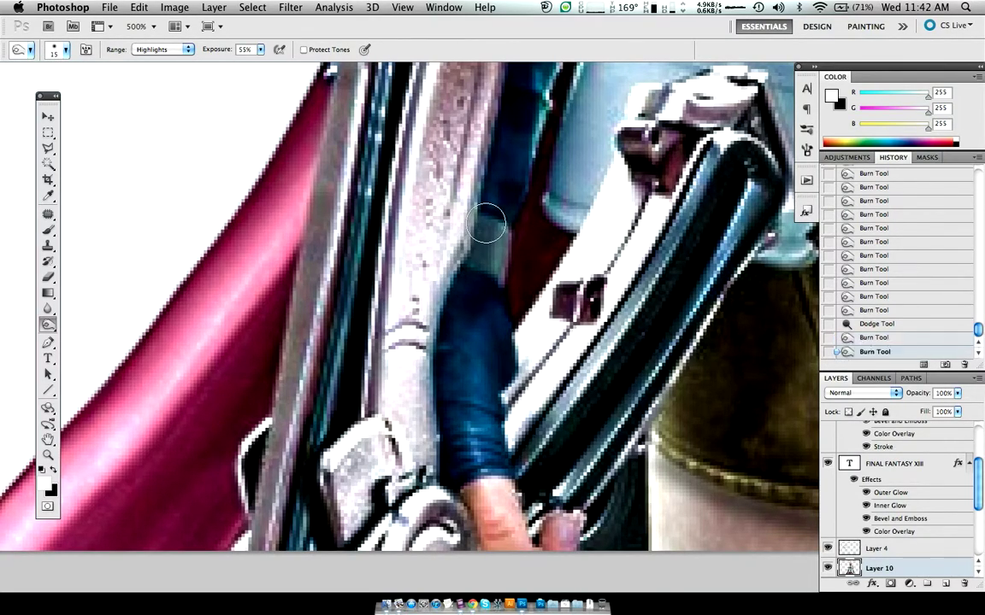
key(ctrl+z)
key(ctrl+z)
key(ctrl+z)
key(ctrl+z)
key(shift+o)
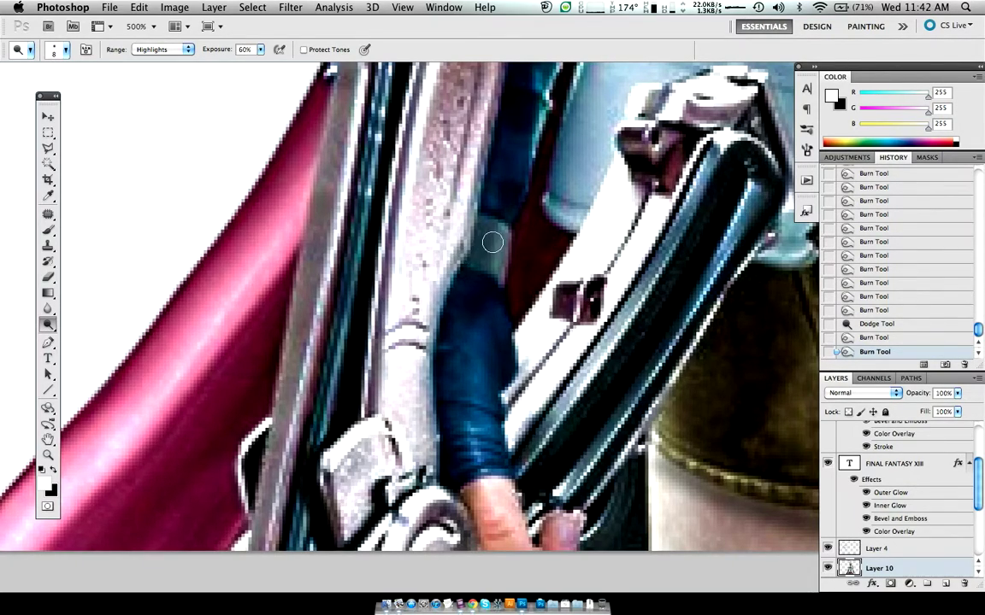
drag(503, 231, 500, 226)
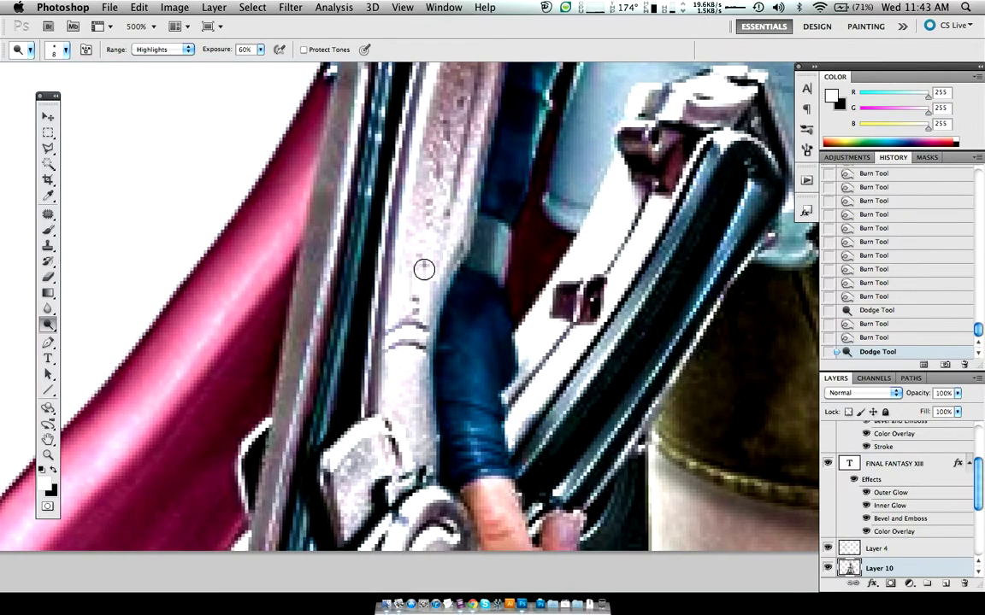
key(shift+o)
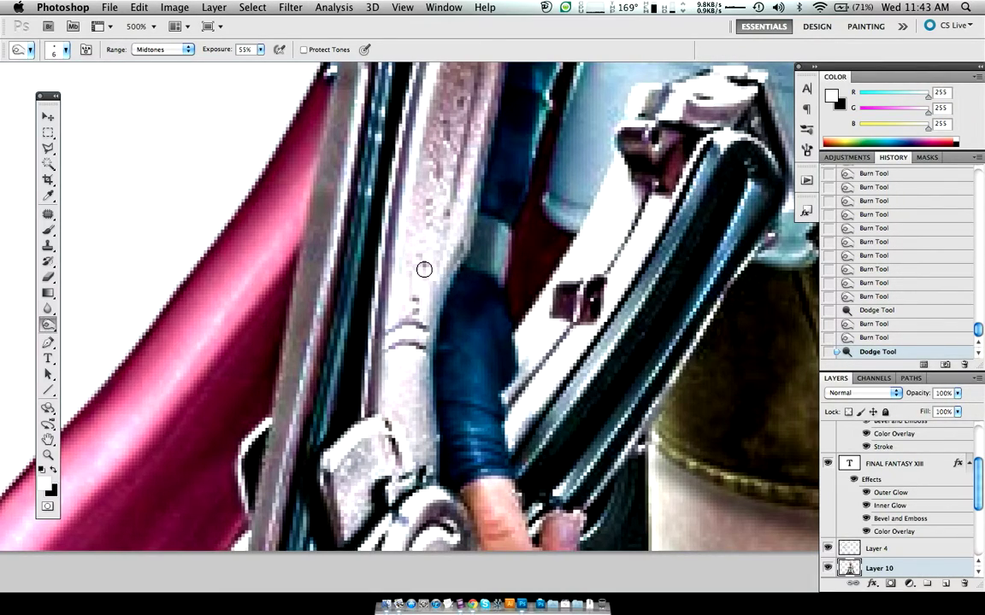
drag(552, 198, 550, 196)
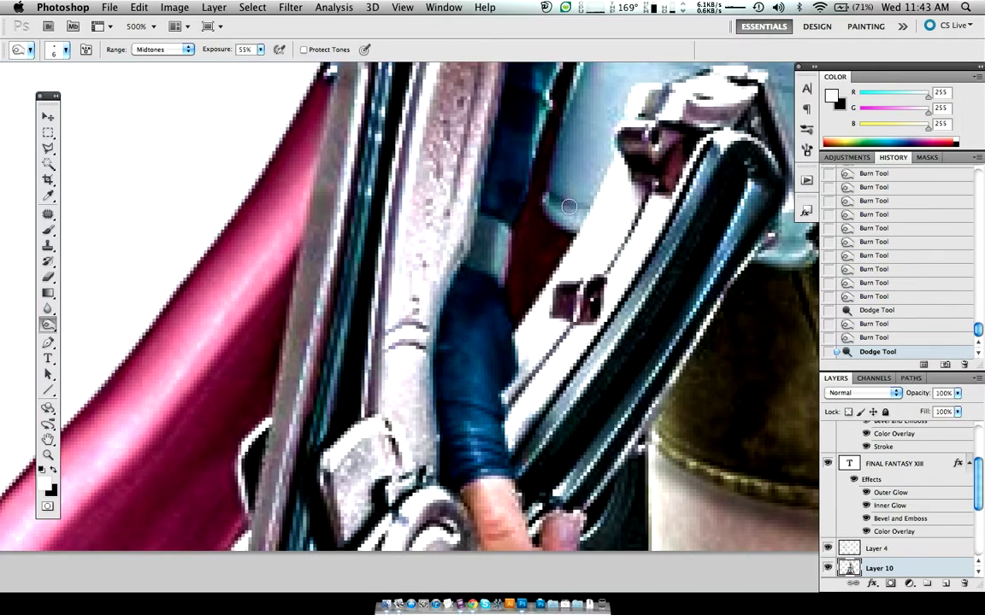
- Deepen the shading along the edges of the gunblade hilt
scroll(557, 240, right, 3)
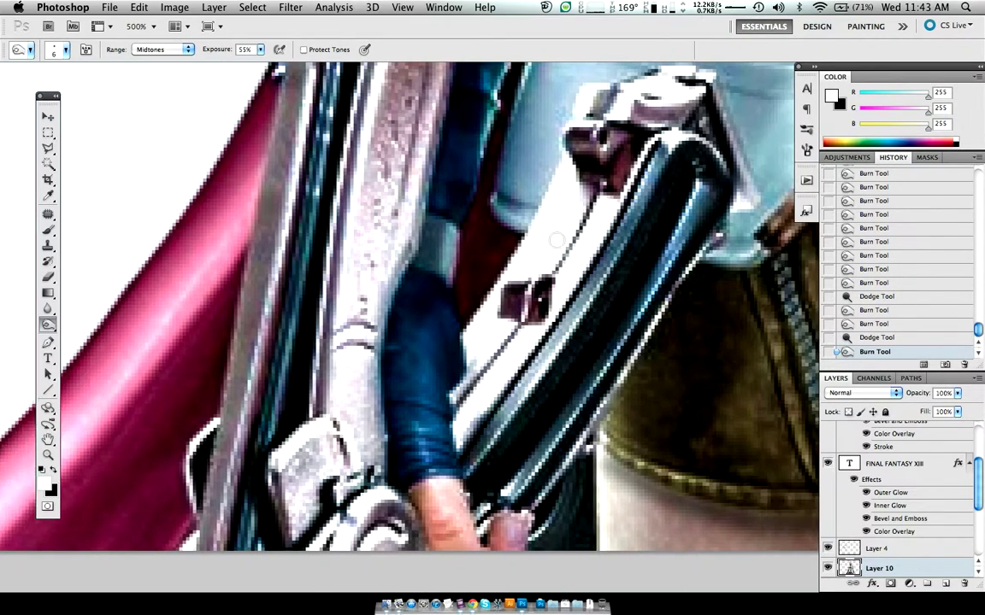
scroll(557, 240, right, 2)
drag(626, 215, 619, 224)
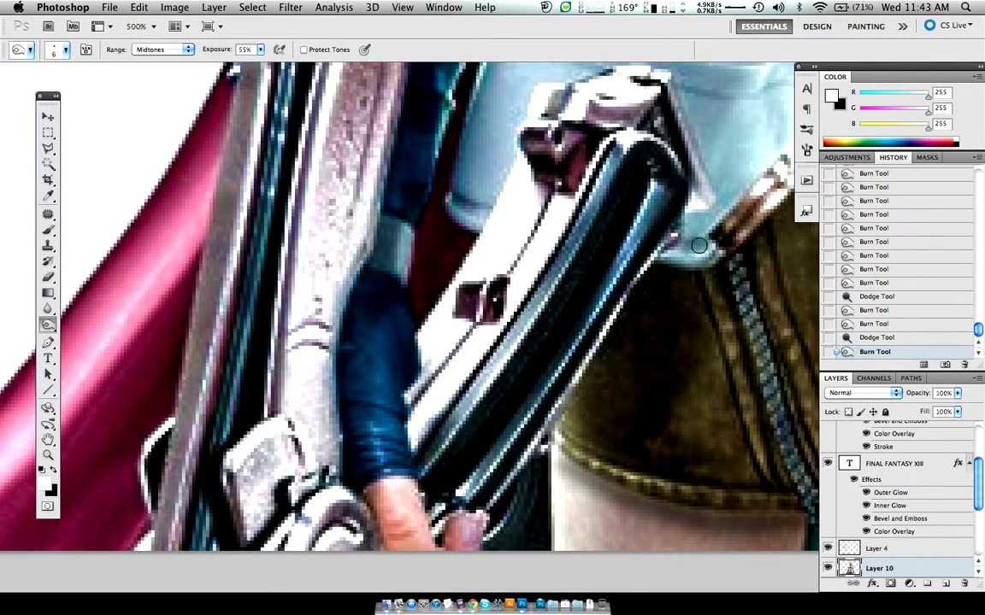
scroll(533, 268, left, 2)
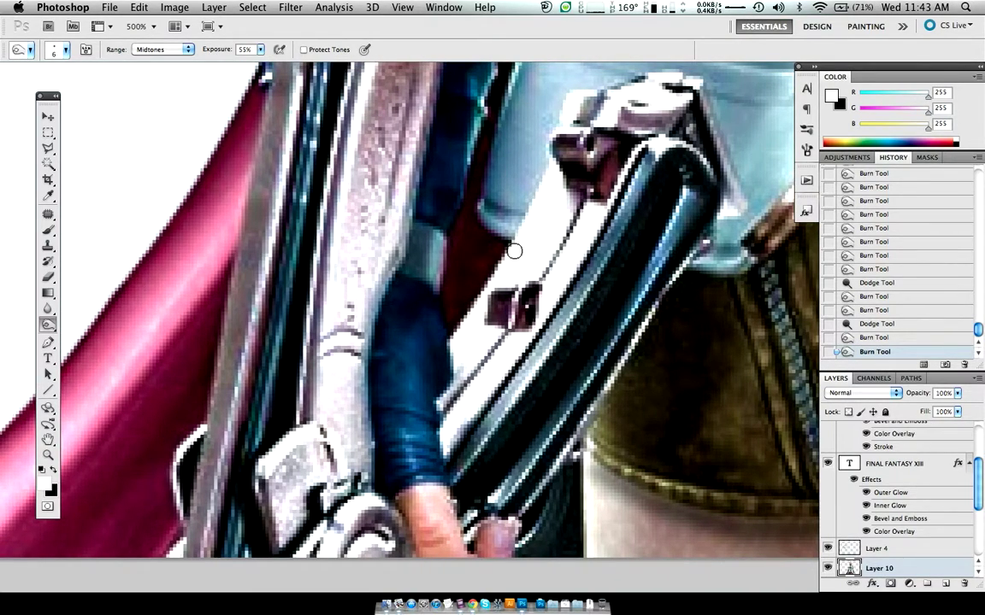
scroll(504, 250, up, 3)
scroll(503, 250, right, 2)
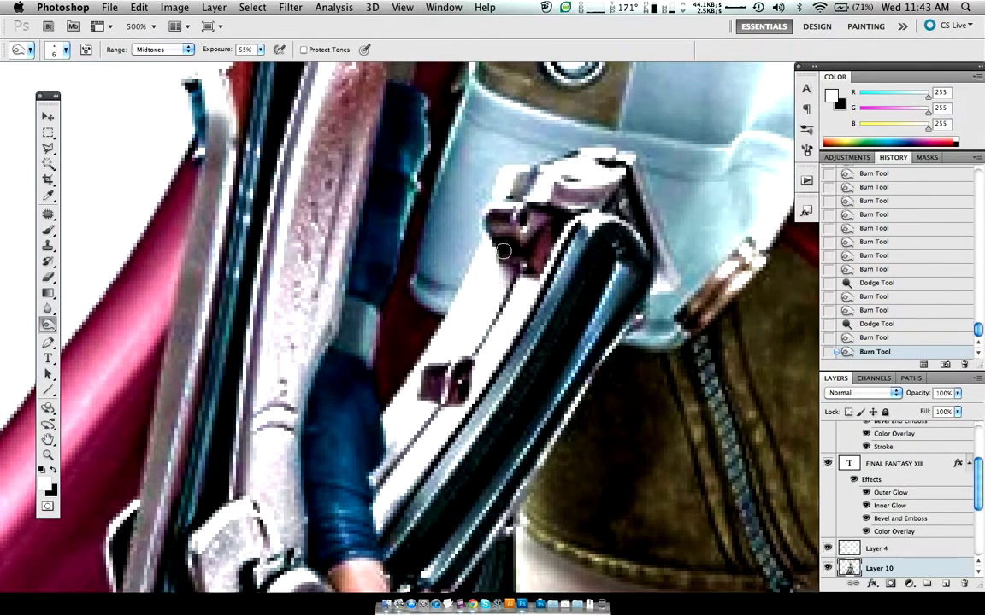
drag(511, 190, 476, 211)
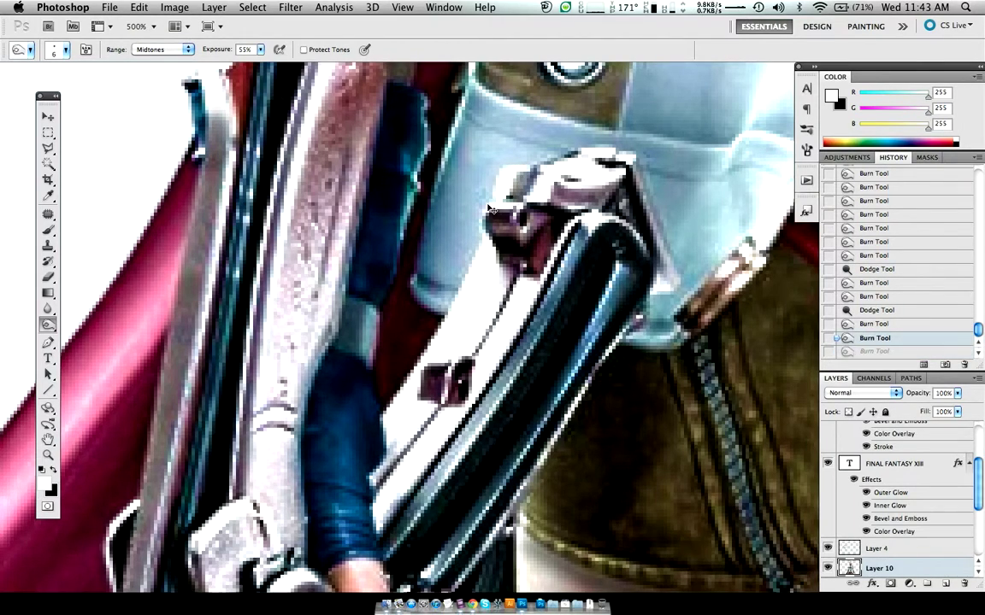
scroll(529, 186, right, 2)
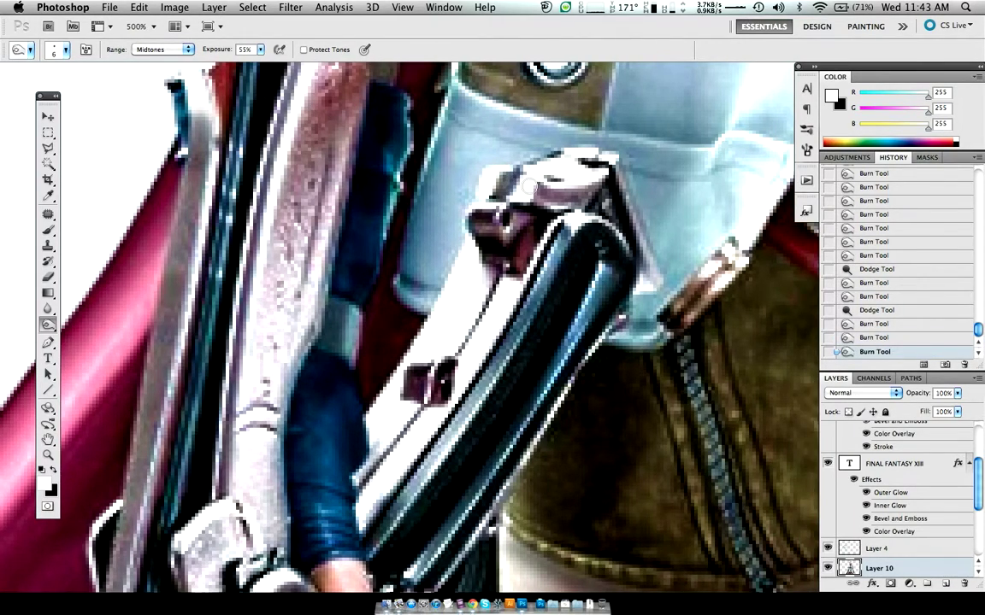
scroll(529, 186, right, 2)
scroll(529, 185, right, 1)
scroll(529, 186, right, 1)
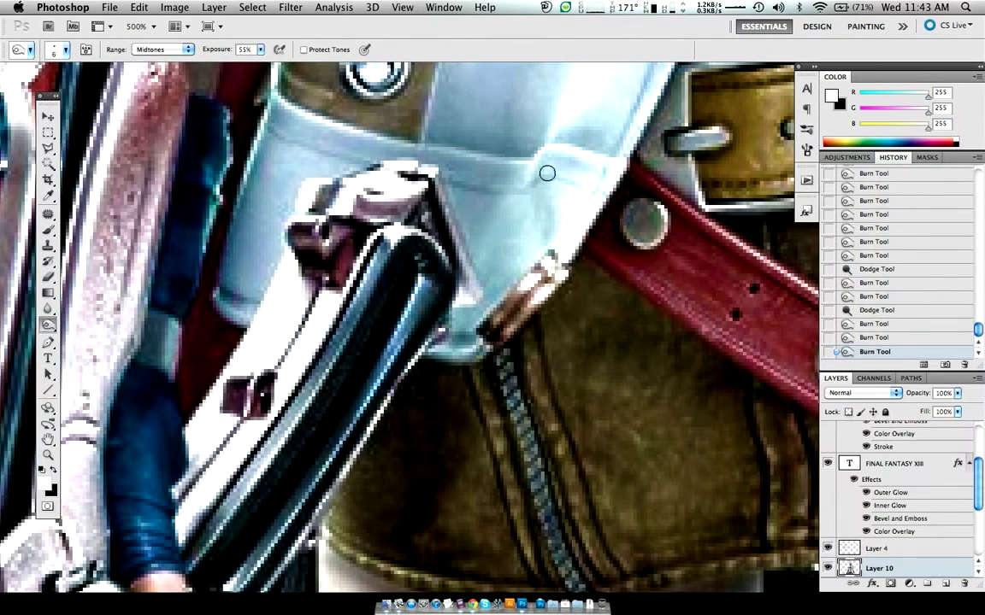
- Burn the collar crease with a size-9 brush, then dodge a fold highlight at 27% exposure
key(bracketright)
key(bracketright)
key(bracketright)
mouse_move(506, 168)
mouse_down()
mouse_move(336, 138)
mouse_move(239, 107)
mouse_up()
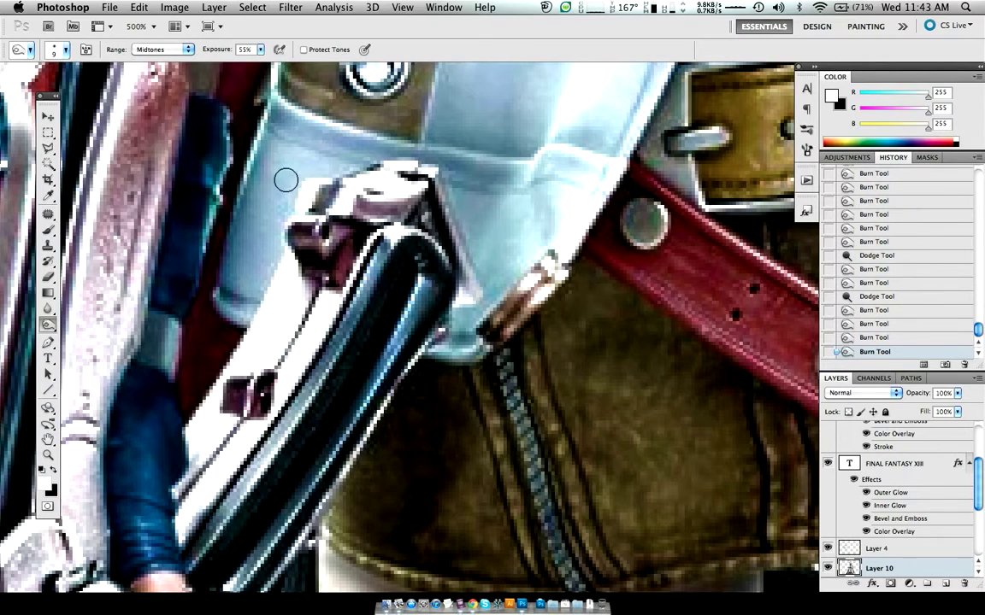
key(alt)
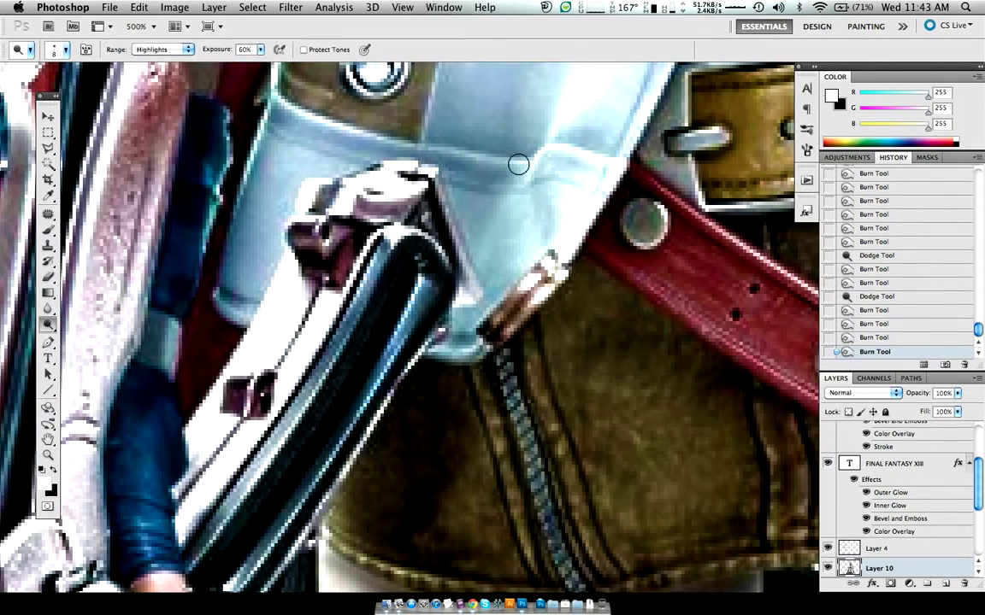
drag(518, 164, 527, 169)
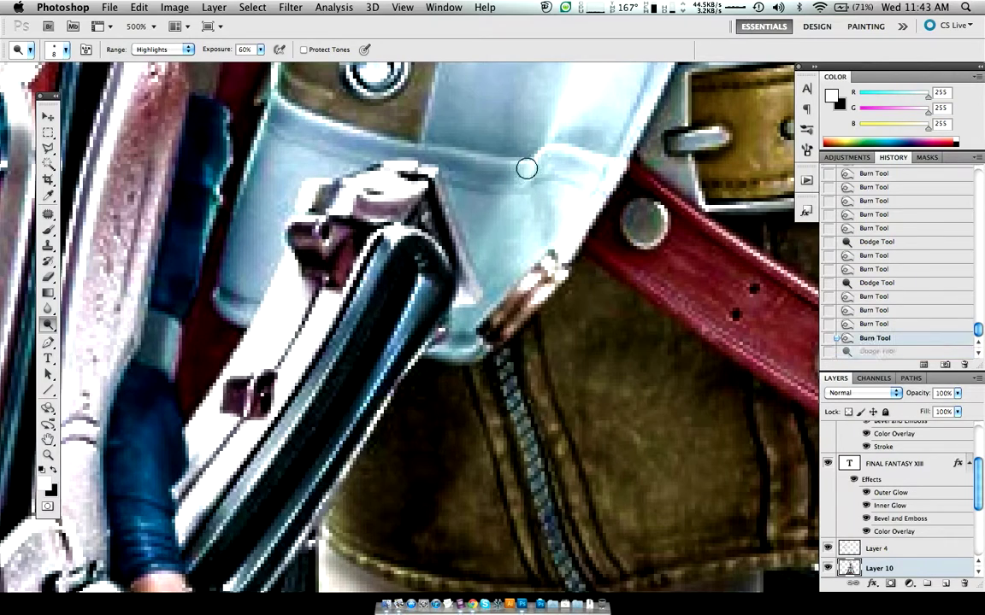
drag(219, 52, 180, 49)
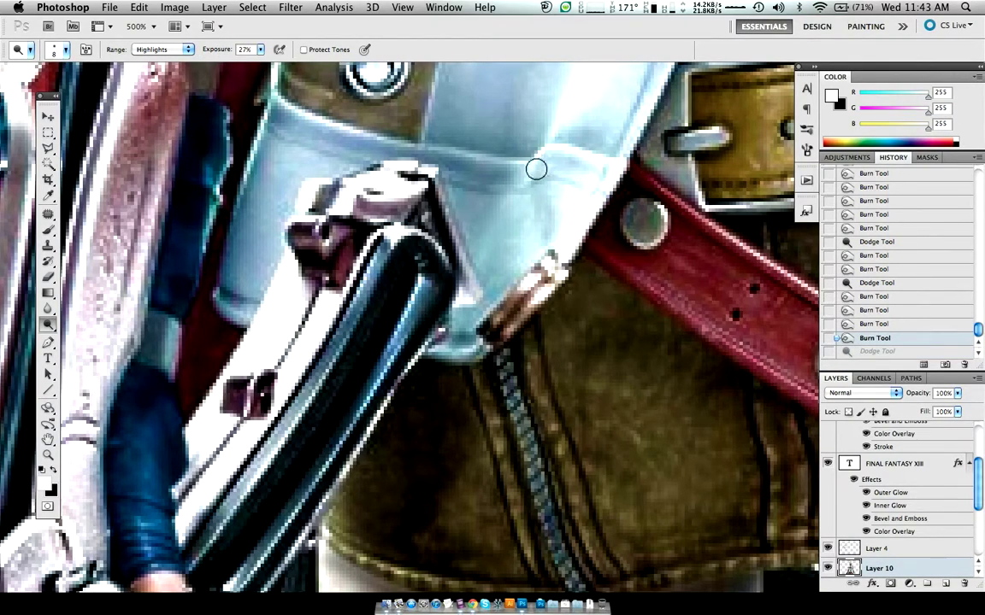
key(ctrl+z)
- Burn the collar folds further with size 15 and 25 brushes, undoing stray strokes on the rivet
key(alt)
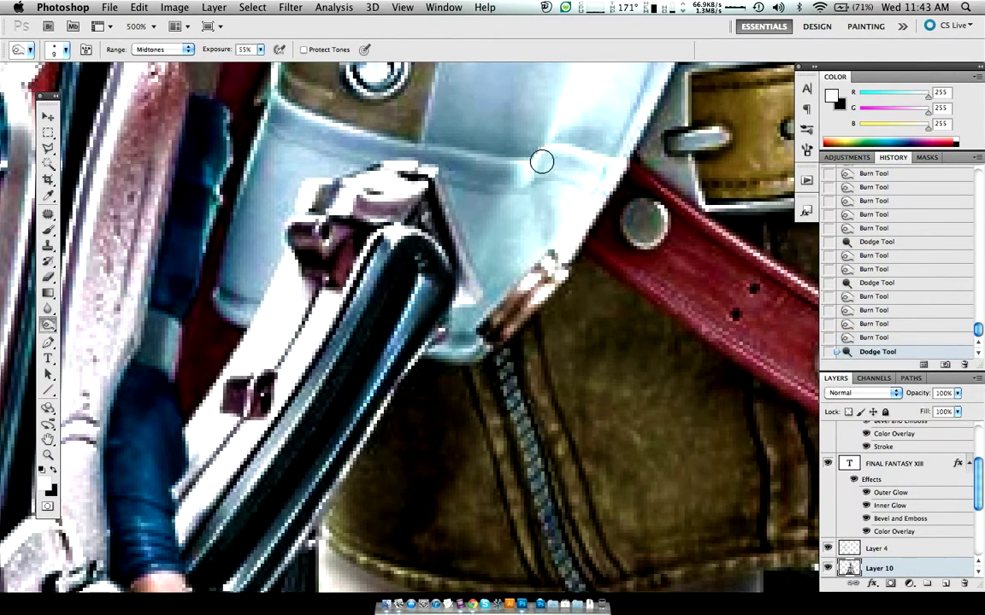
drag(542, 161, 545, 157)
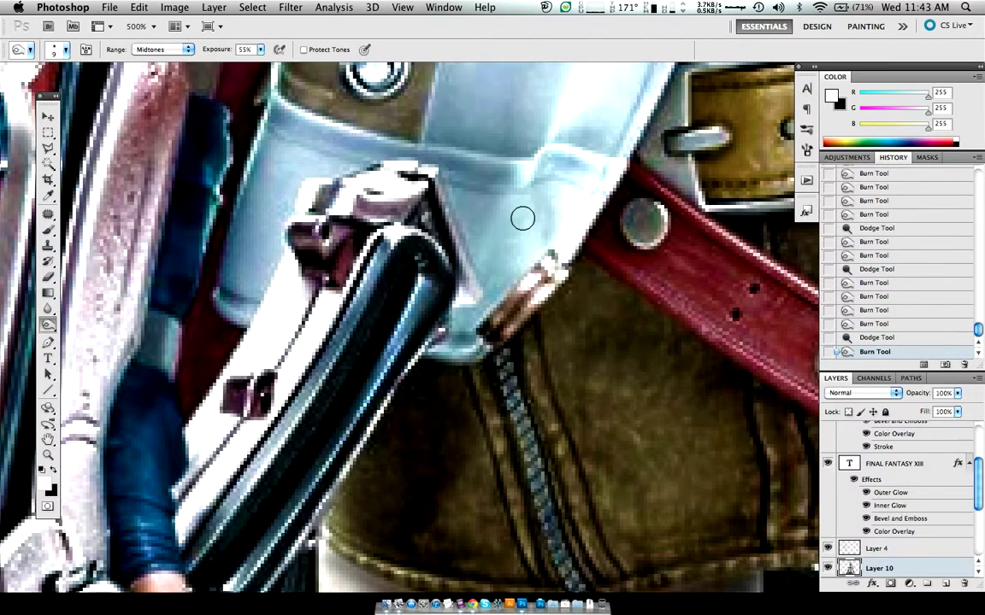
scroll(523, 219, down, 2)
scroll(522, 218, right, 4)
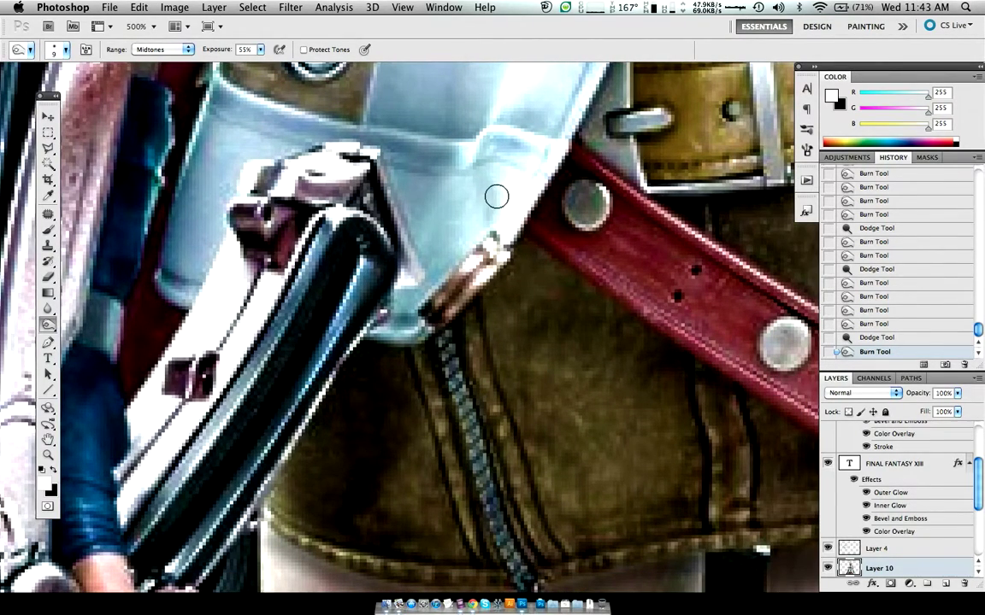
key(bracketright)
key(bracketright)
drag(487, 209, 484, 197)
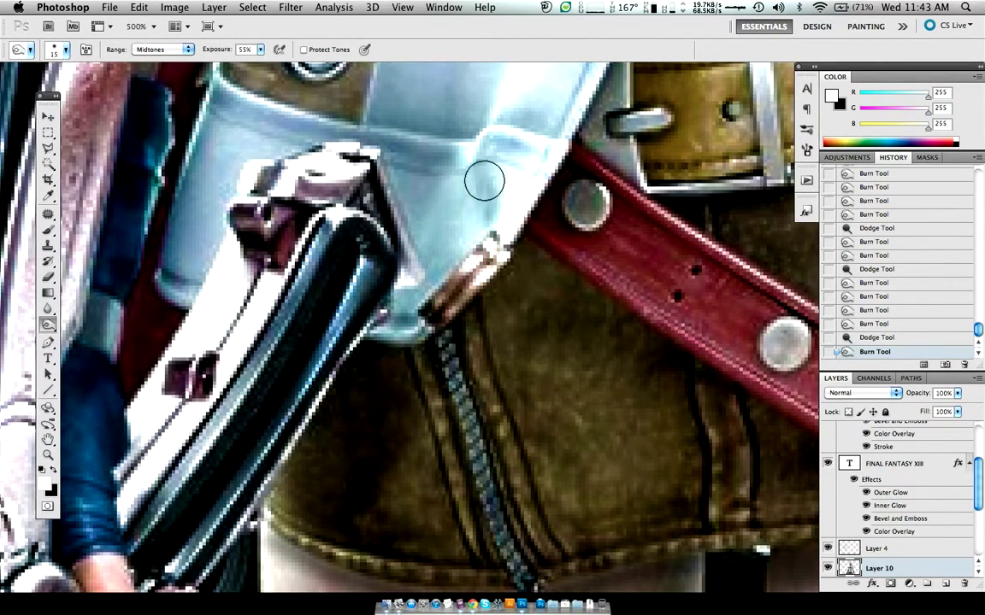
key(ctrl+z)
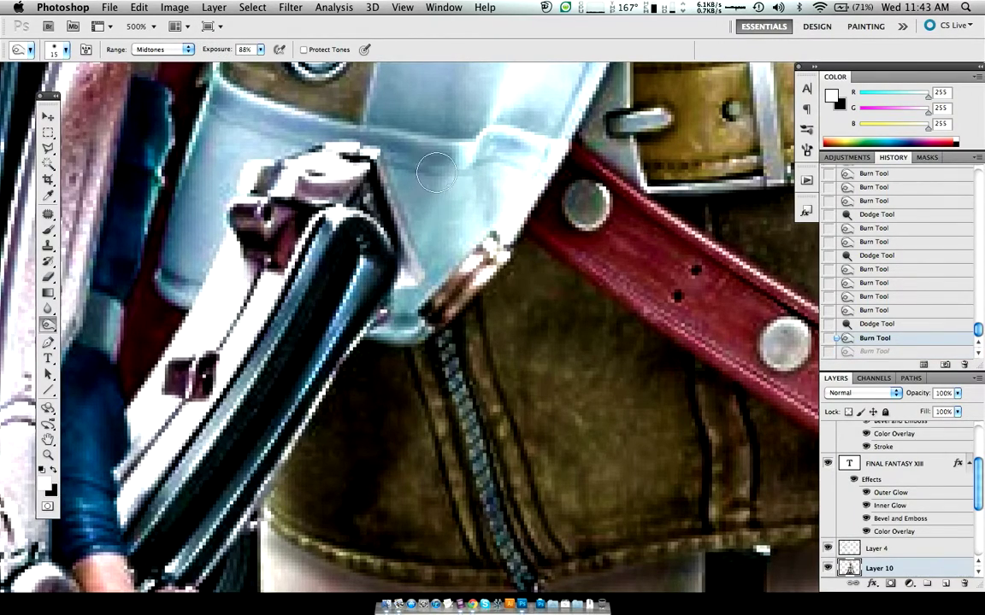
key(ctrl+z)
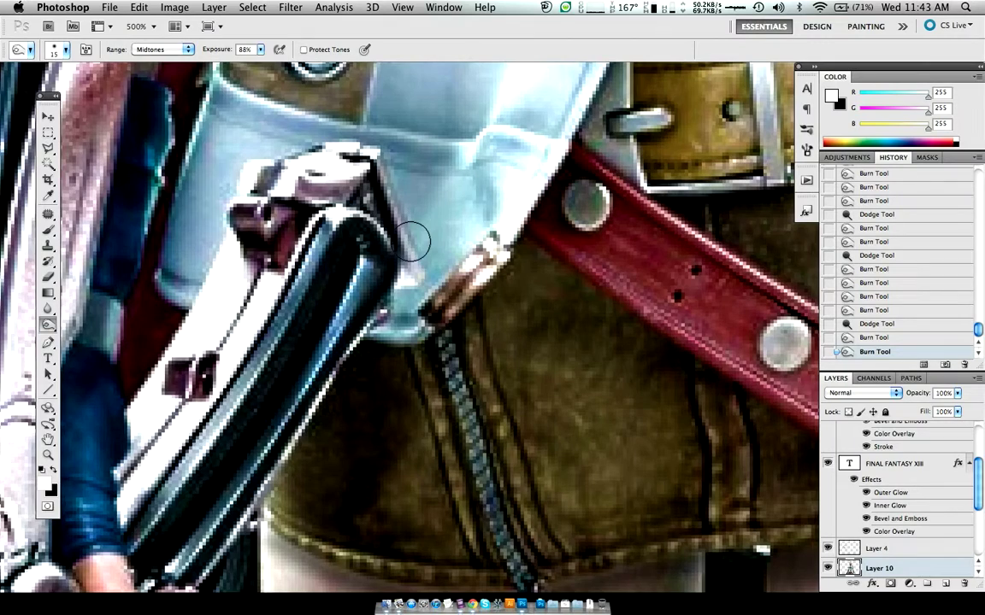
scroll(410, 232, right, 5)
key(bracketright)
key(bracketright)
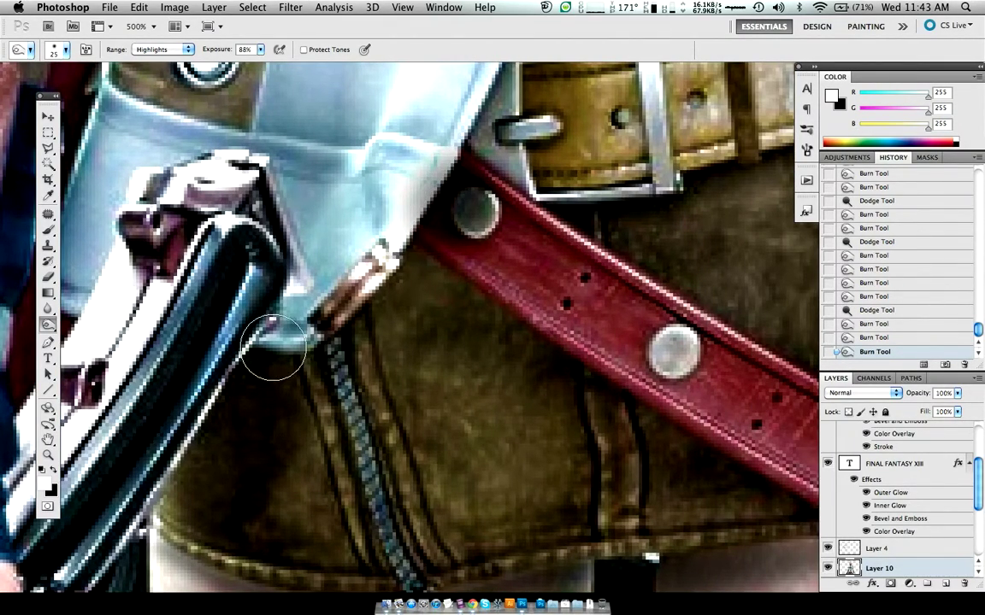
key(ctrl+z)
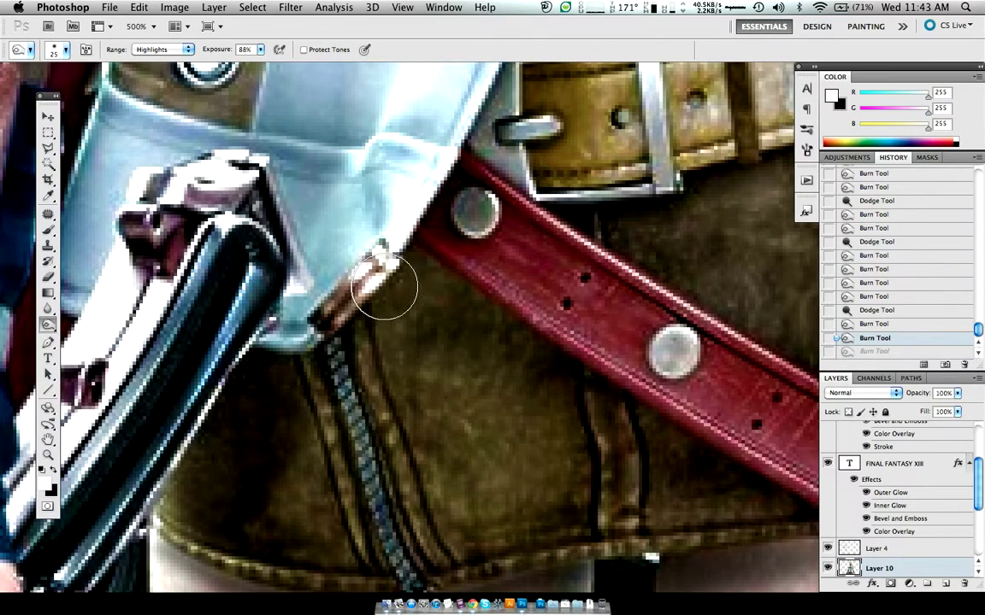
- Lasso-select the upper red belt section and burn its edge near the rivet with a size-50 brush
key(l)
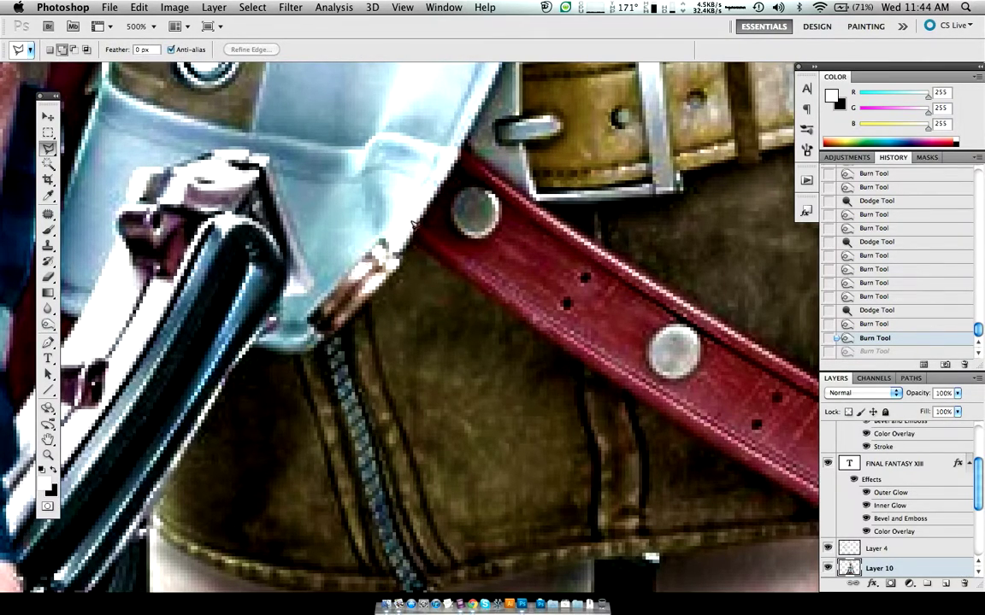
click(412, 226)
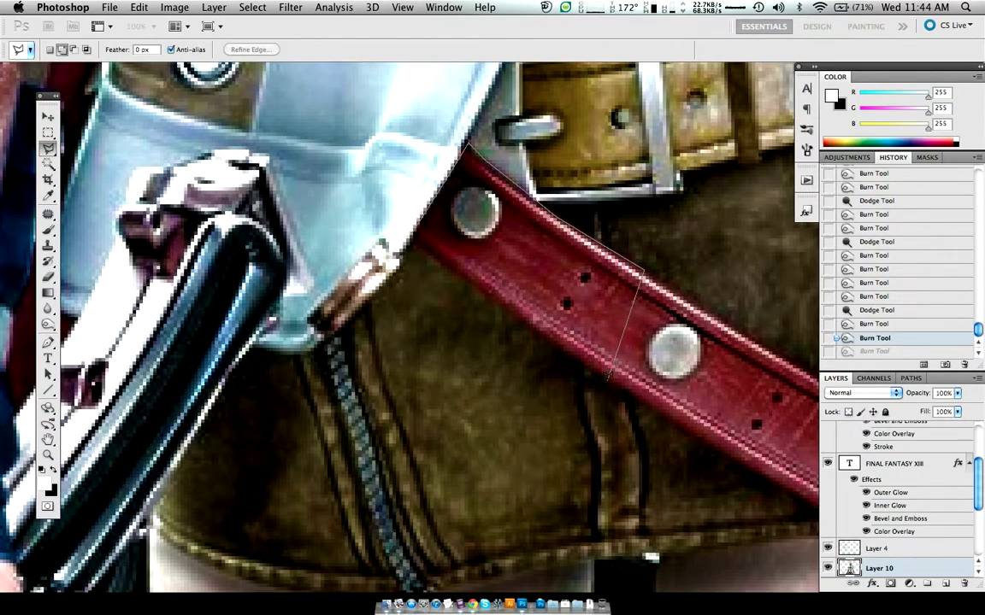
click(606, 374)
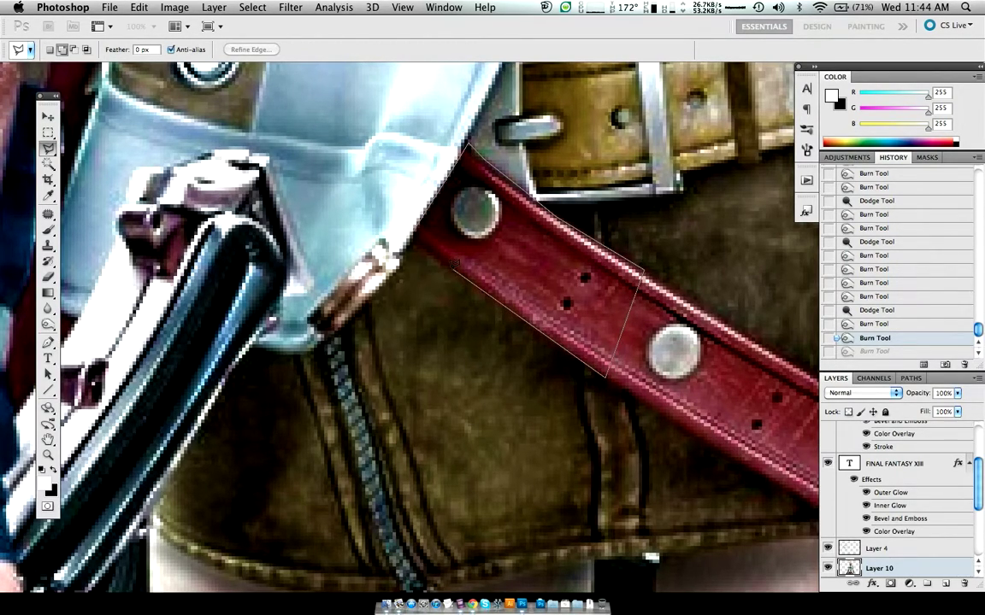
key(Return)
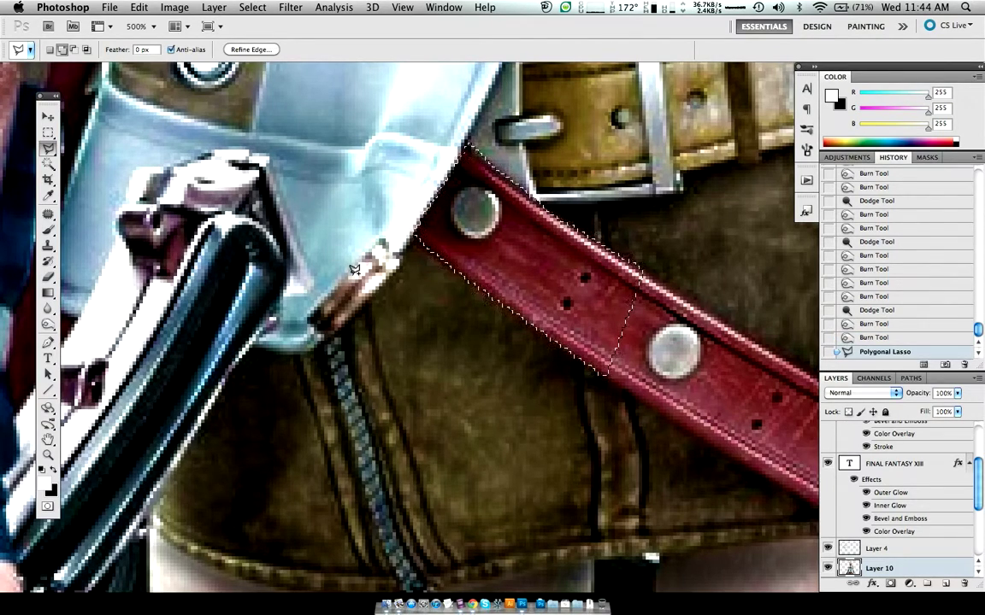
key(o)
key(bracketright)
key(bracketright)
key(bracketright)
key(bracketright)
key(bracketright)
drag(457, 171, 399, 263)
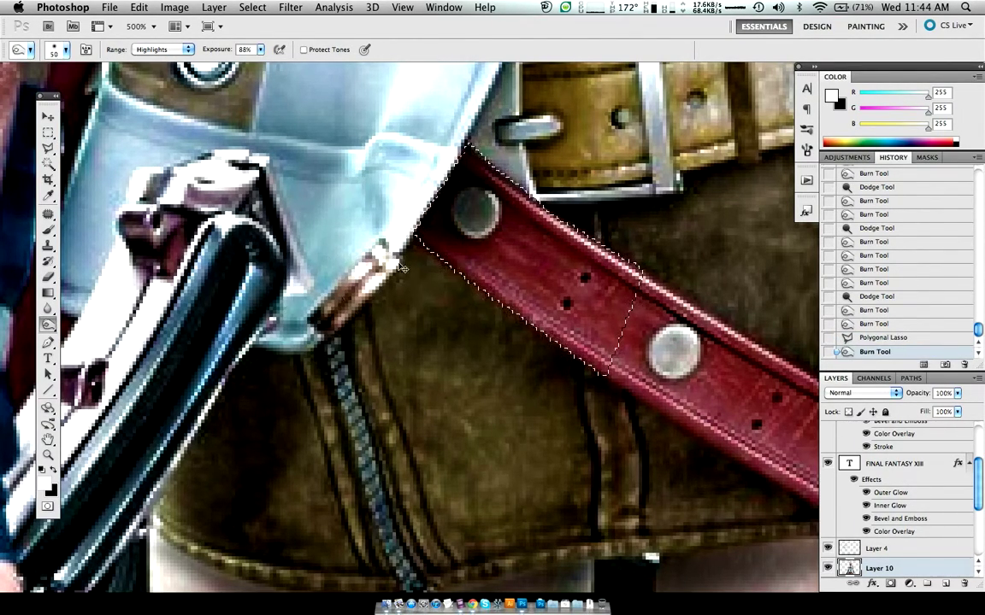
- Drop the belt selection and darken around the rivet with a size-9 burn brush
key(x)
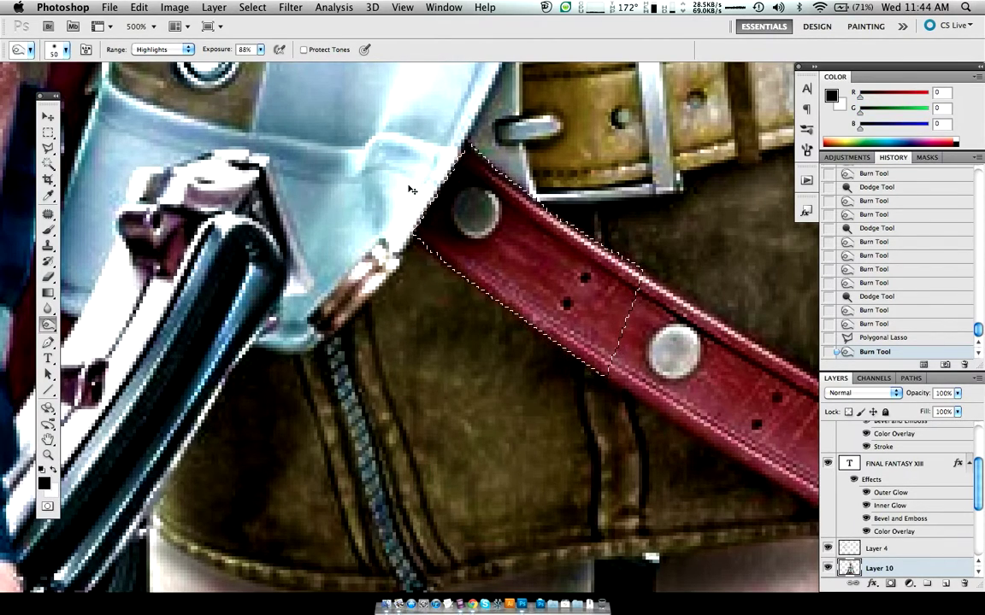
key(ctrl+d)
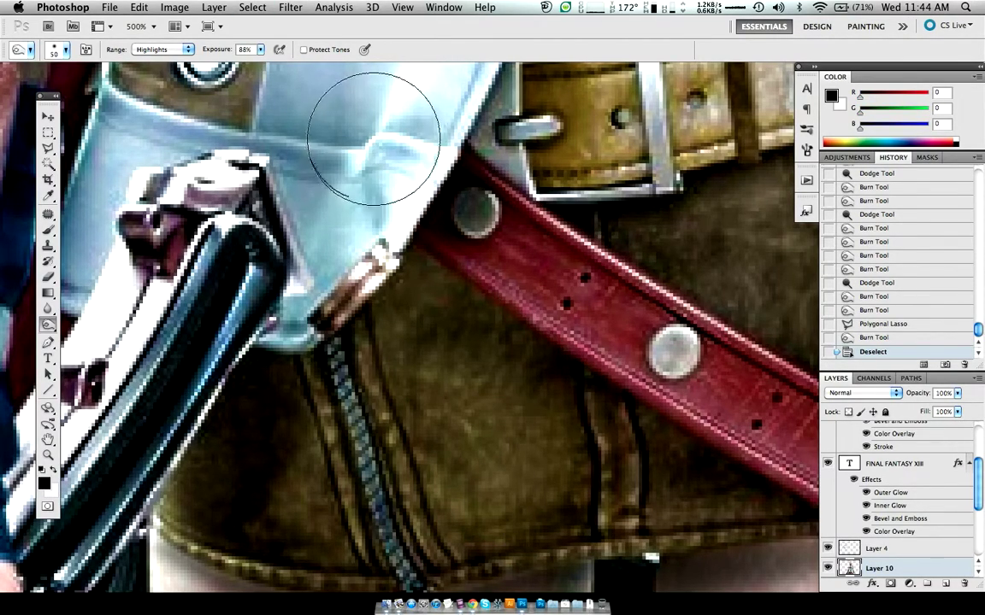
key(bracketleft)
key(bracketleft)
key(bracketleft)
key(bracketleft)
key(bracketleft)
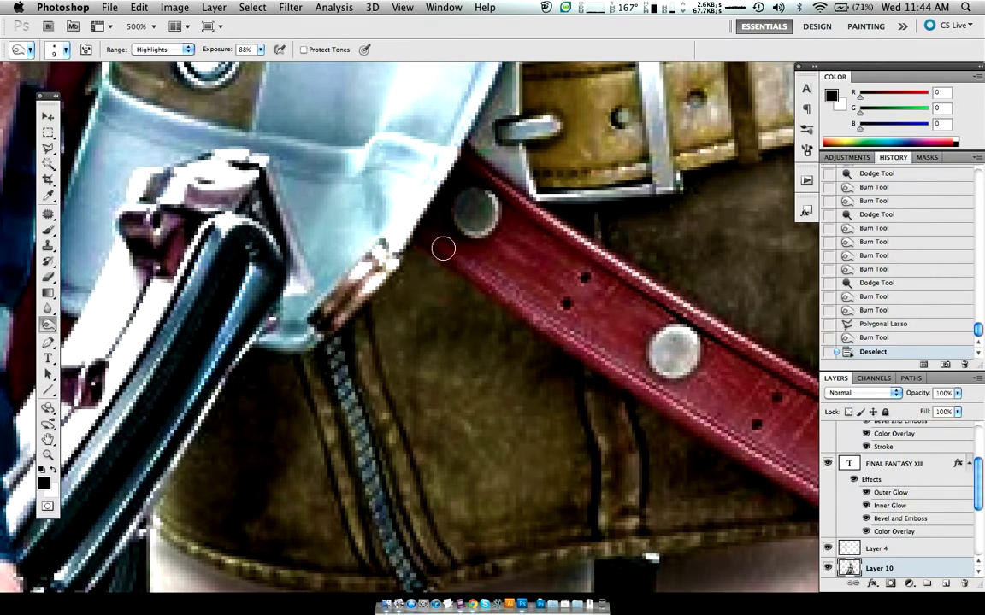
mouse_move(472, 248)
mouse_down()
mouse_move(501, 226)
mouse_move(449, 213)
mouse_up()
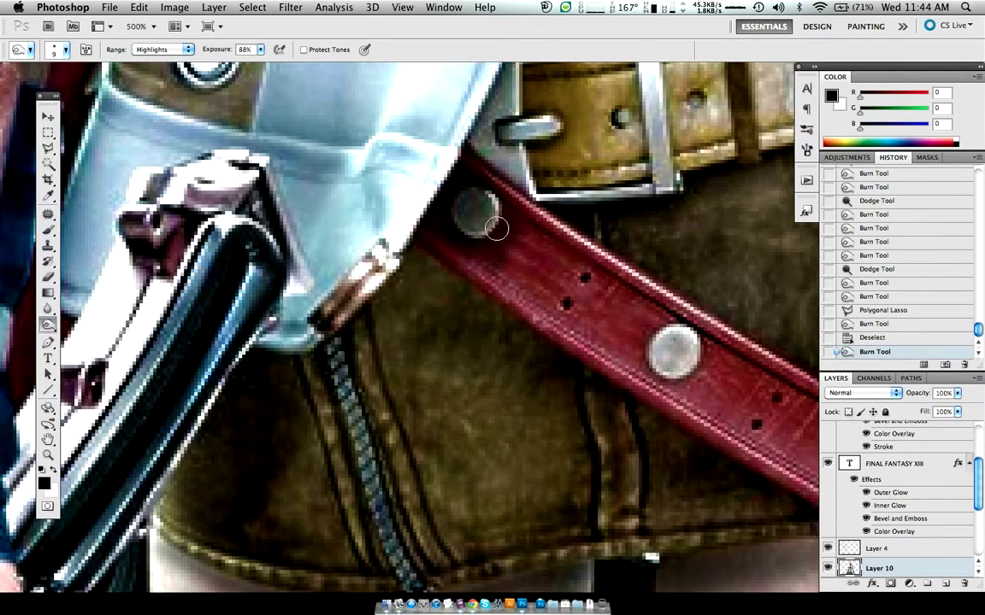
key(ctrl+z)
mouse_move(498, 248)
mouse_down()
mouse_move(501, 220)
mouse_move(429, 264)
mouse_up()
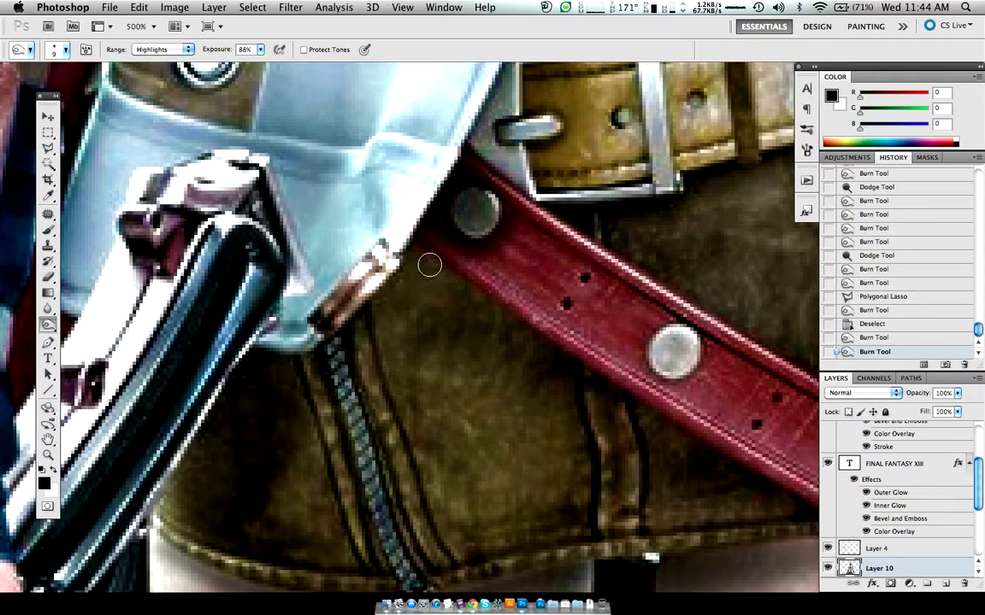
- Dodge the belt rivet with a size-8 brush at 64% exposure
key(shift+o)
key(shift+o)
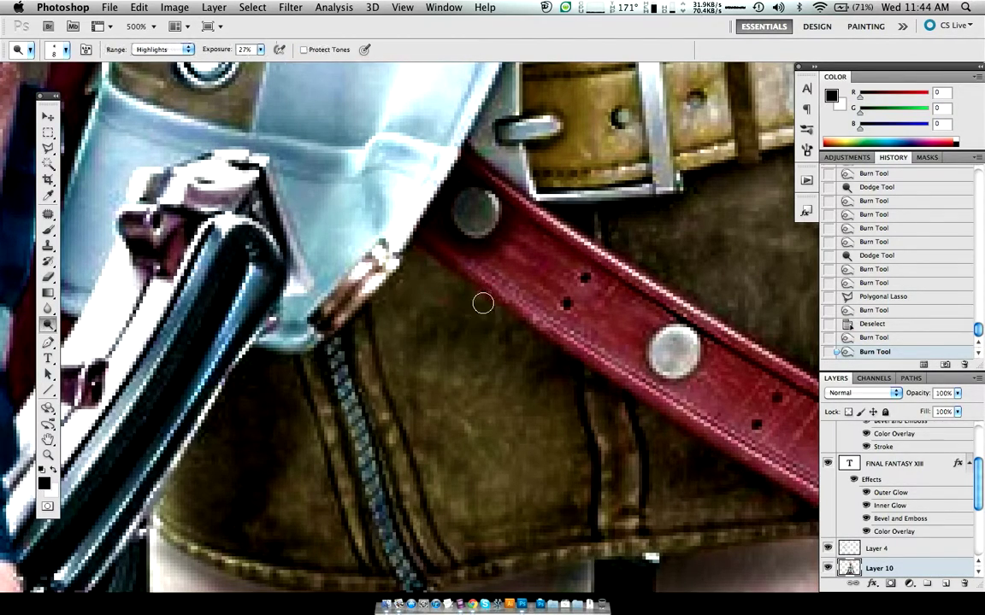
key(bracketleft)
drag(206, 55, 260, 54)
drag(486, 205, 443, 183)
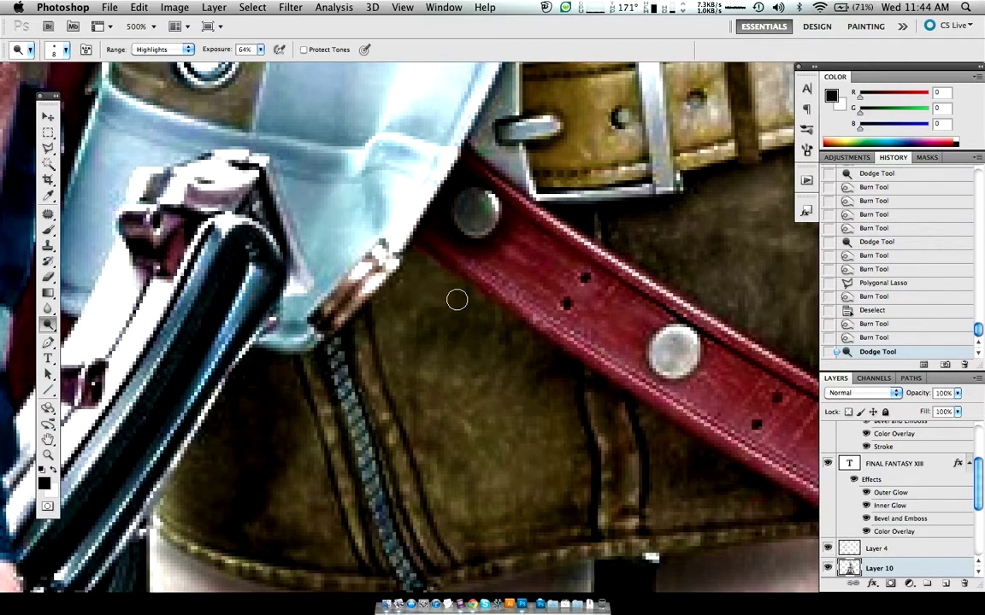
- Burn the bright spot beside the rivet at 100% exposure, undoing stray strokes
key(shift+o)
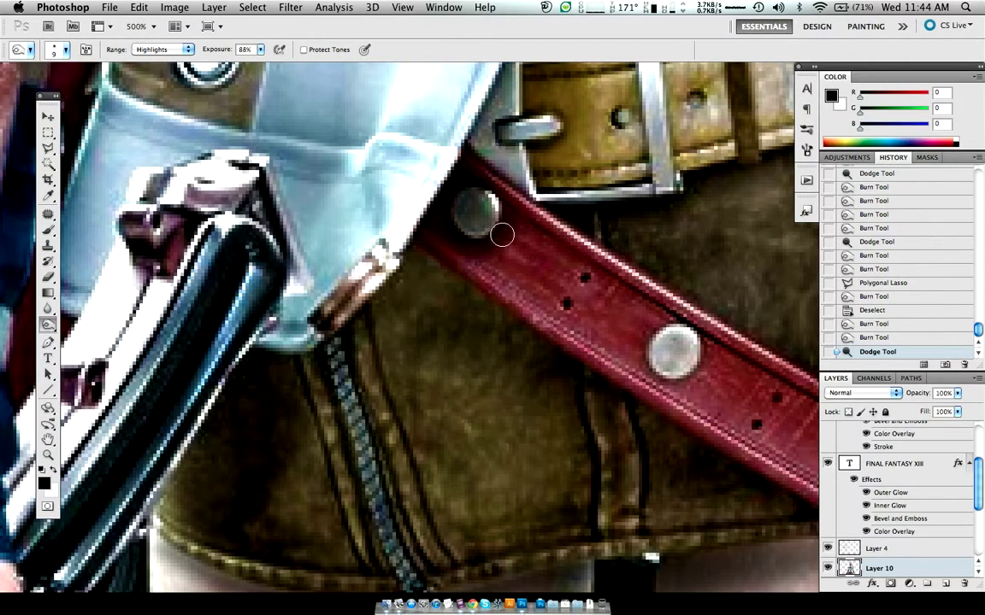
click(497, 201)
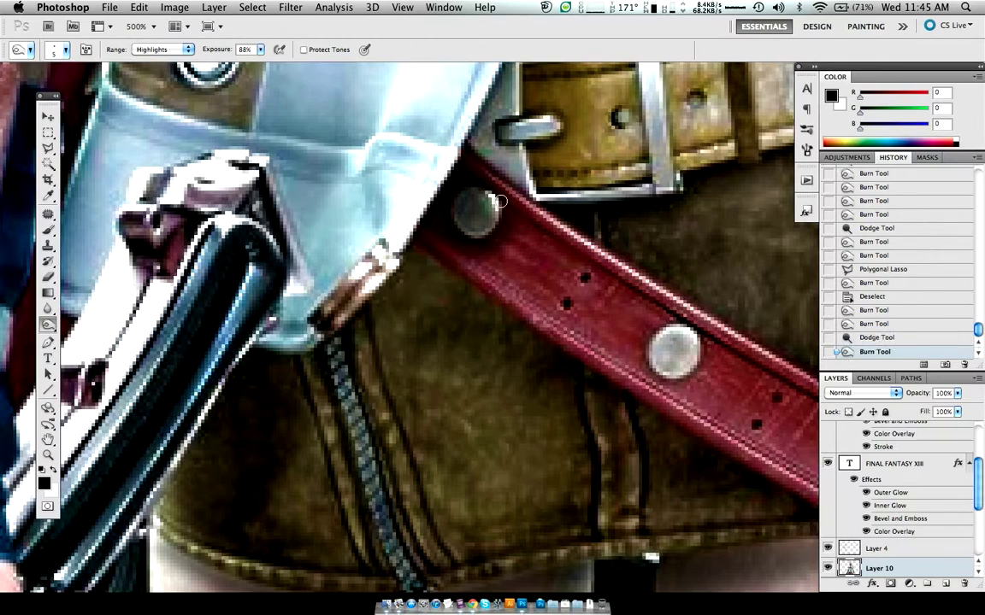
key(ctrl+z)
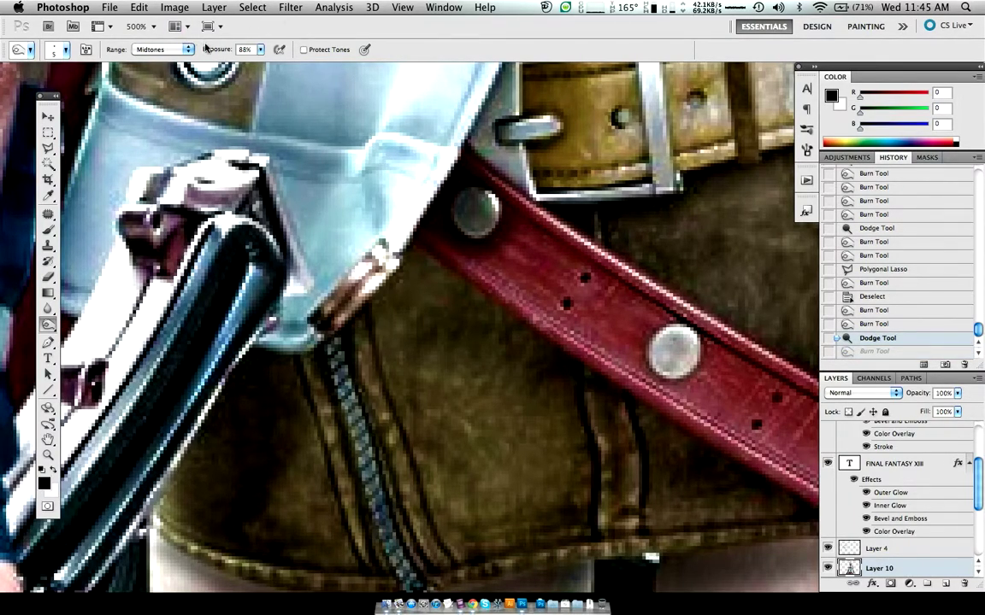
drag(245, 52, 456, 174)
click(501, 203)
click(594, 272)
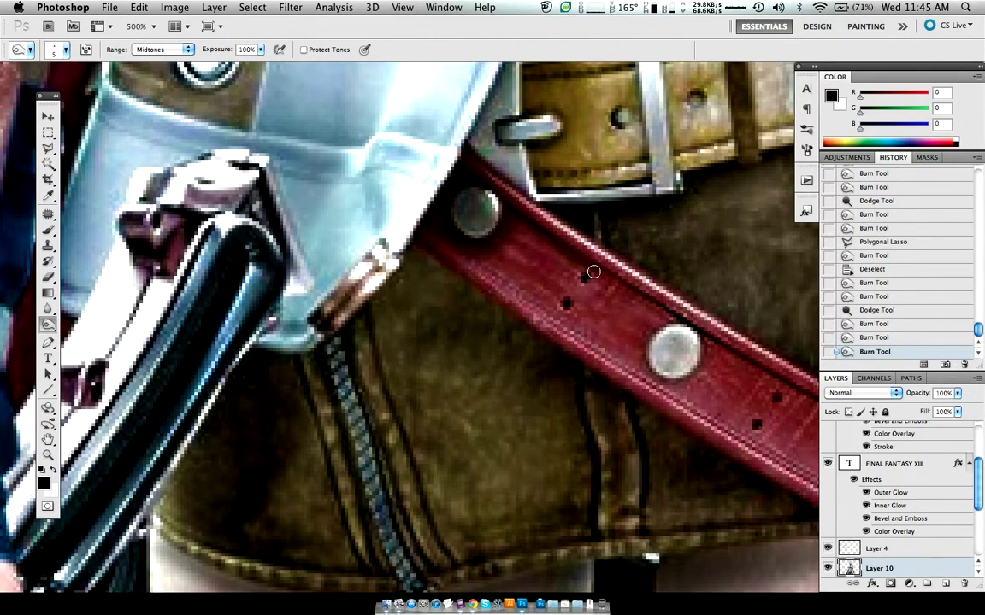
key(ctrl+alt+z)
key(ctrl+alt+z)
key(ctrl+alt+z)
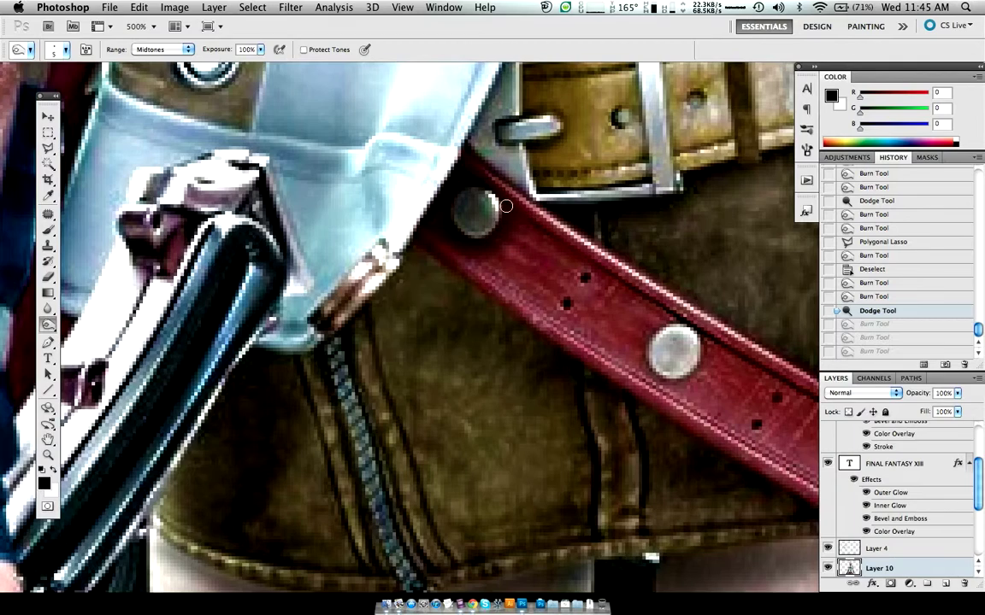
- Darken the rivet area, the red belt's upper edge and the spot near the lower rivet
click(505, 204)
click(499, 210)
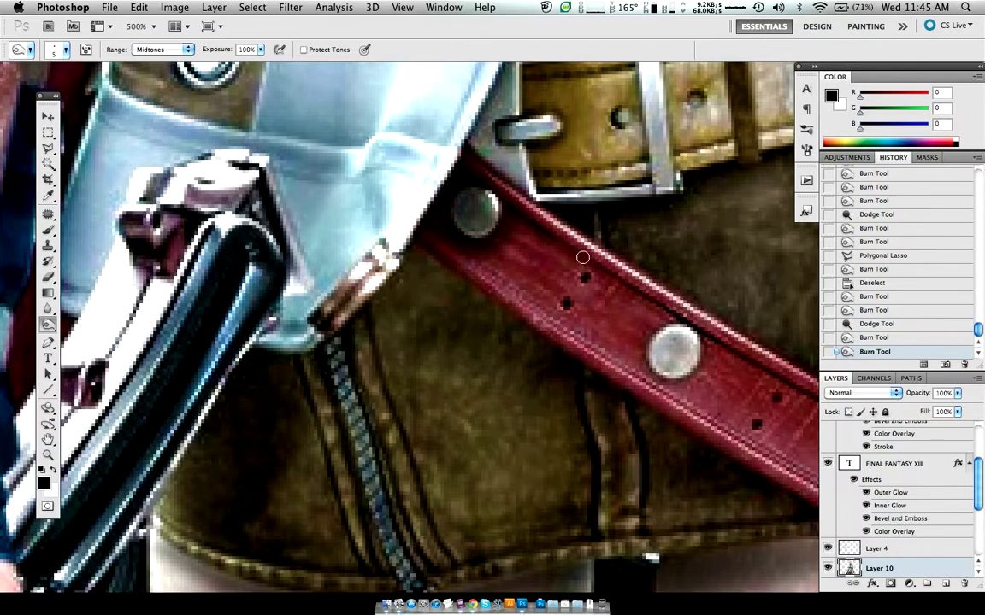
drag(504, 226, 724, 349)
drag(654, 320, 705, 346)
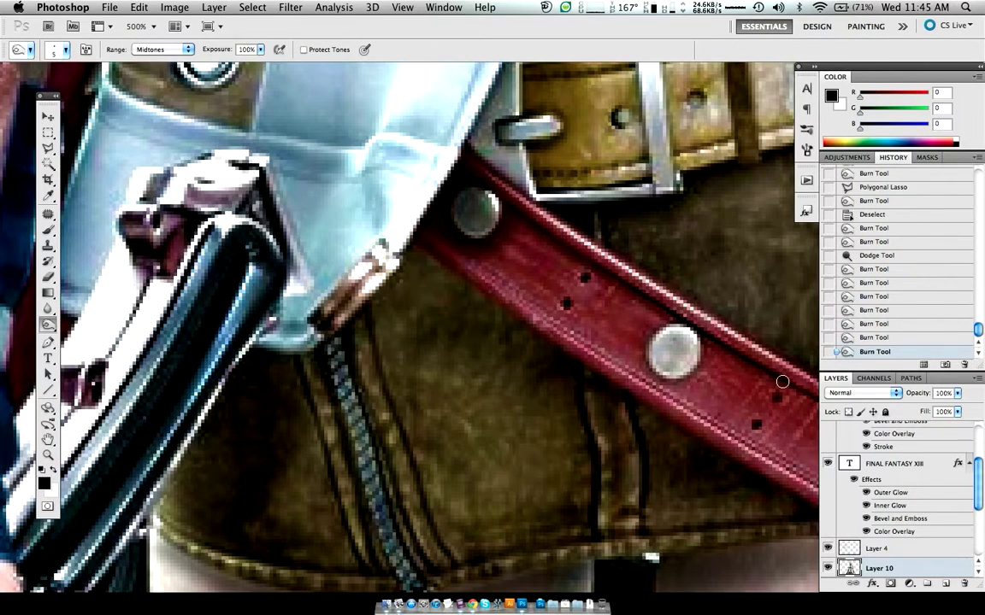
scroll(782, 382, right, 5)
scroll(782, 382, down, 2)
scroll(782, 383, right, 5)
scroll(782, 382, down, 3)
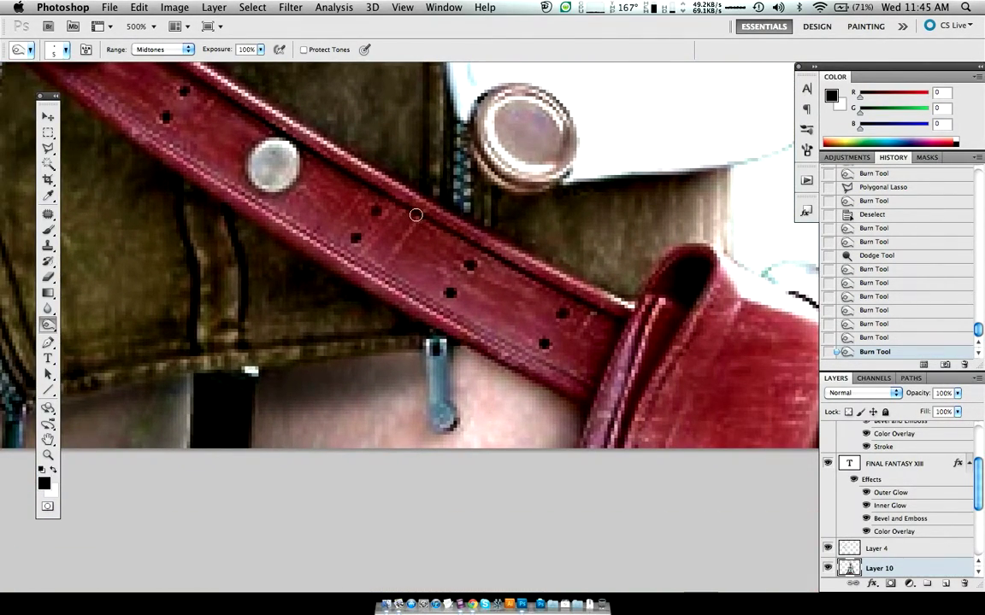
- Restroke the belt's upper edge at a lower burn exposure, comparing before and after
drag(391, 205, 422, 221)
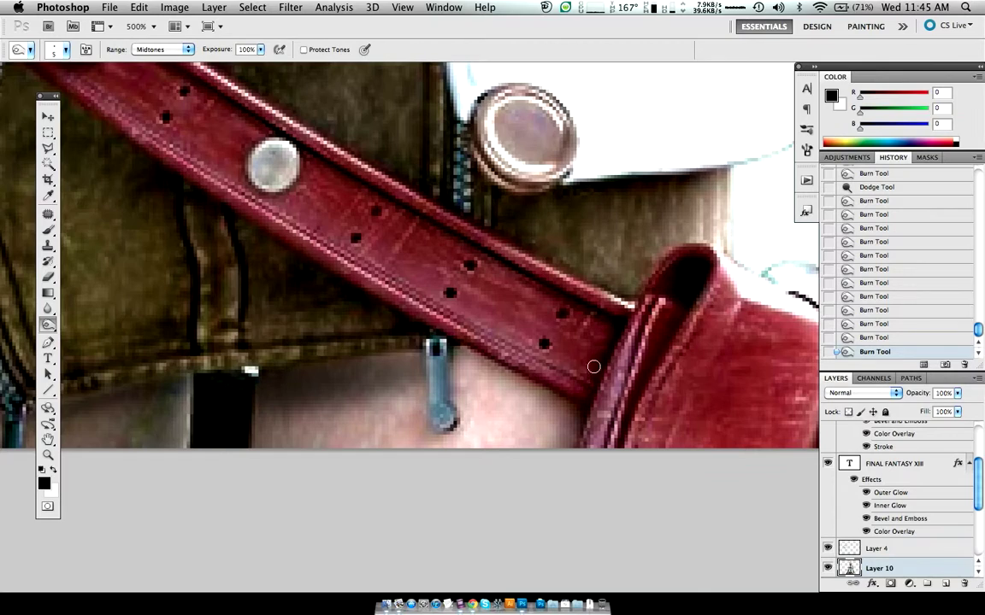
key(ctrl+z)
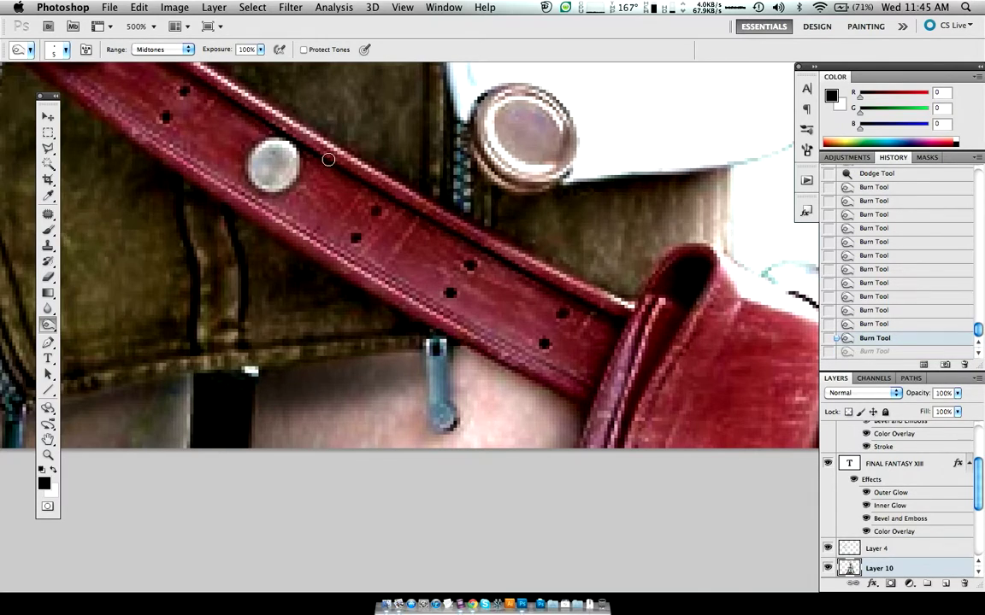
drag(208, 49, 188, 62)
drag(596, 358, 591, 337)
key(super+z)
key(super+z)
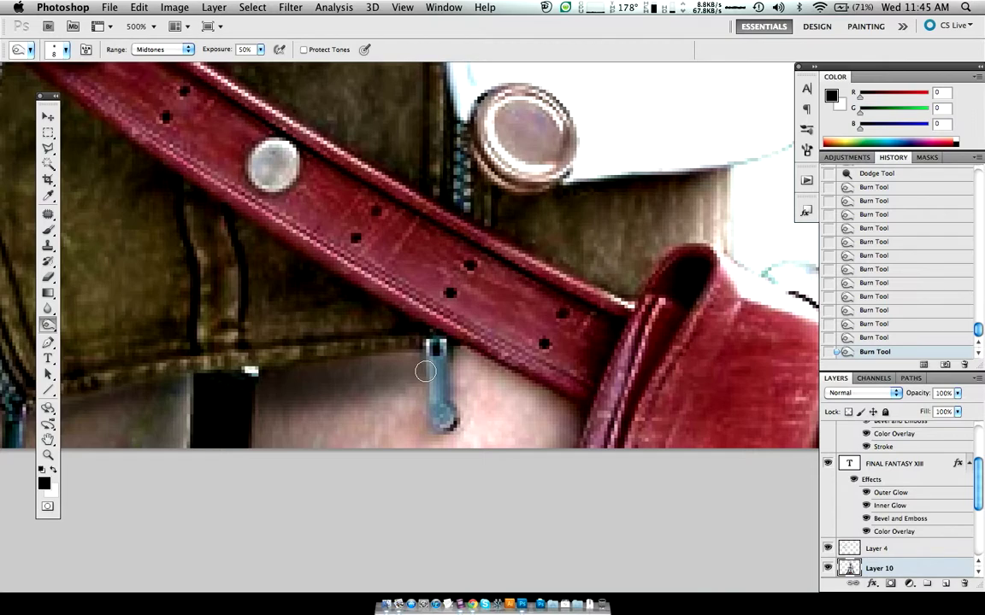
- Darken the zipper pull top and belt loop edge, then set a size-15 brush at 76% exposure
drag(441, 344, 470, 347)
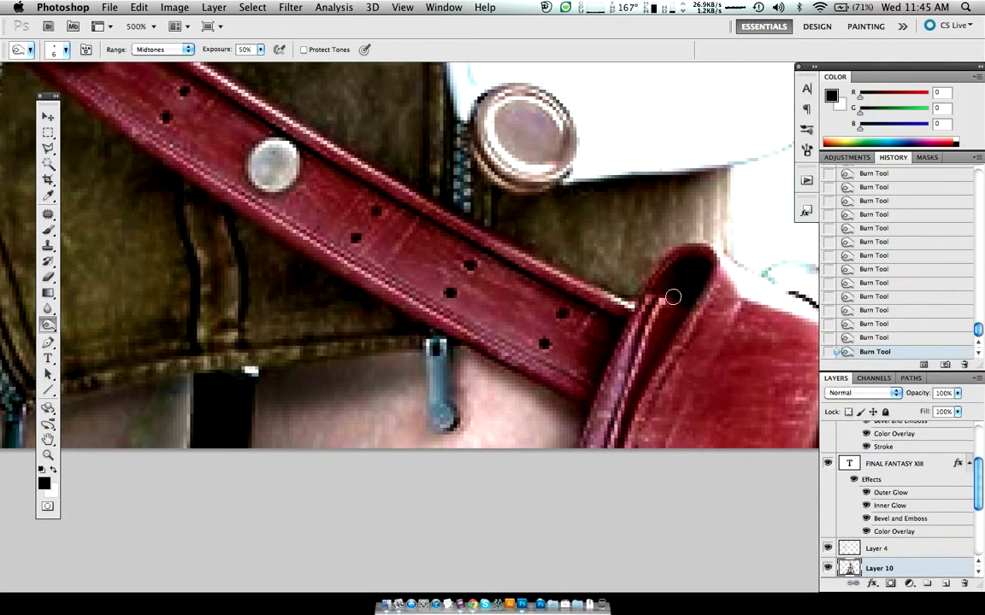
key(bracketright)
drag(677, 299, 630, 407)
key(ctrl+z)
key(ctrl+z)
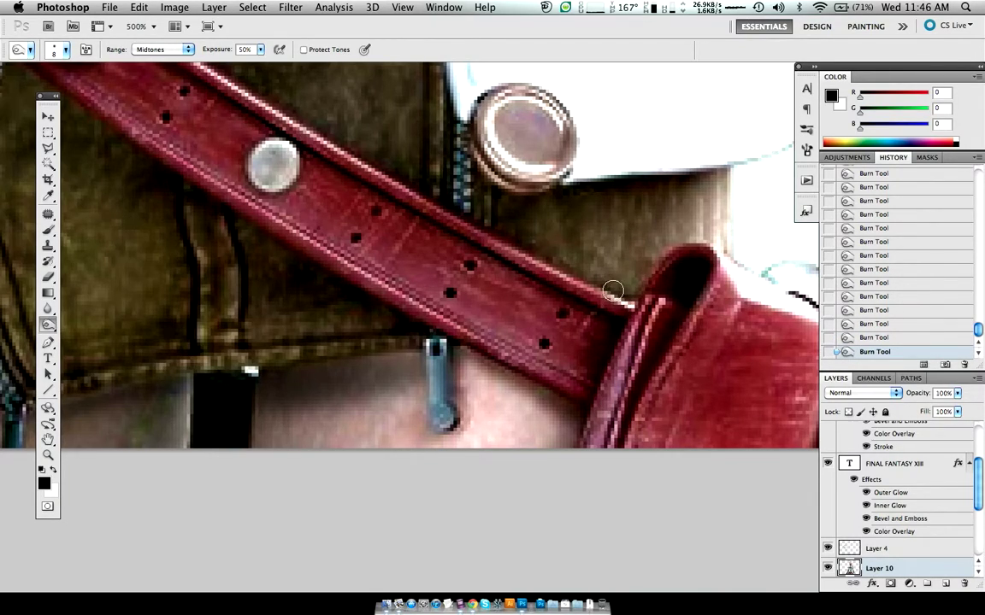
key(bracketright)
key(bracketright)
key(bracketright)
drag(206, 49, 222, 48)
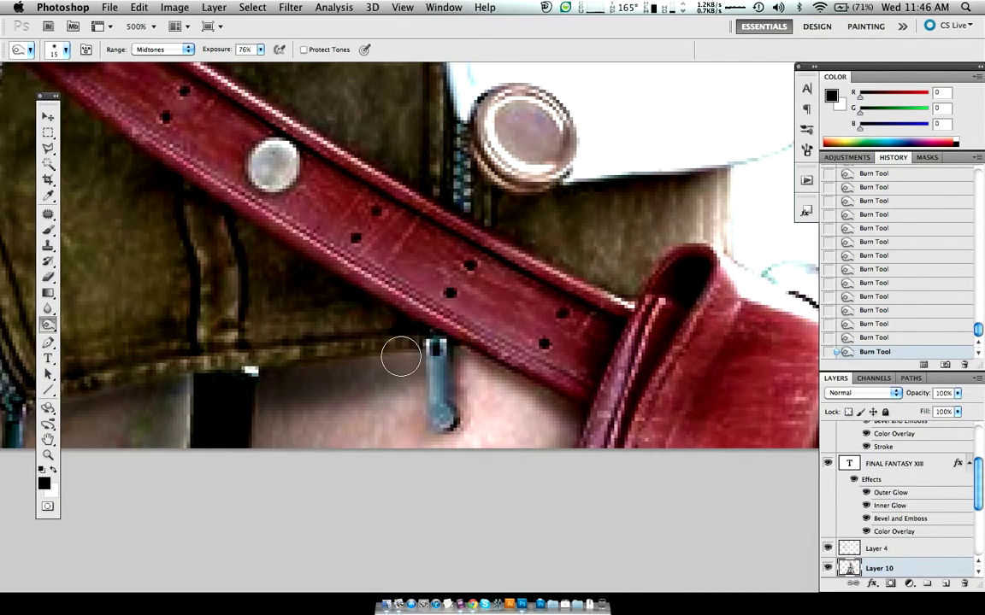
scroll(324, 310, left, 5)
scroll(325, 310, up, 2)
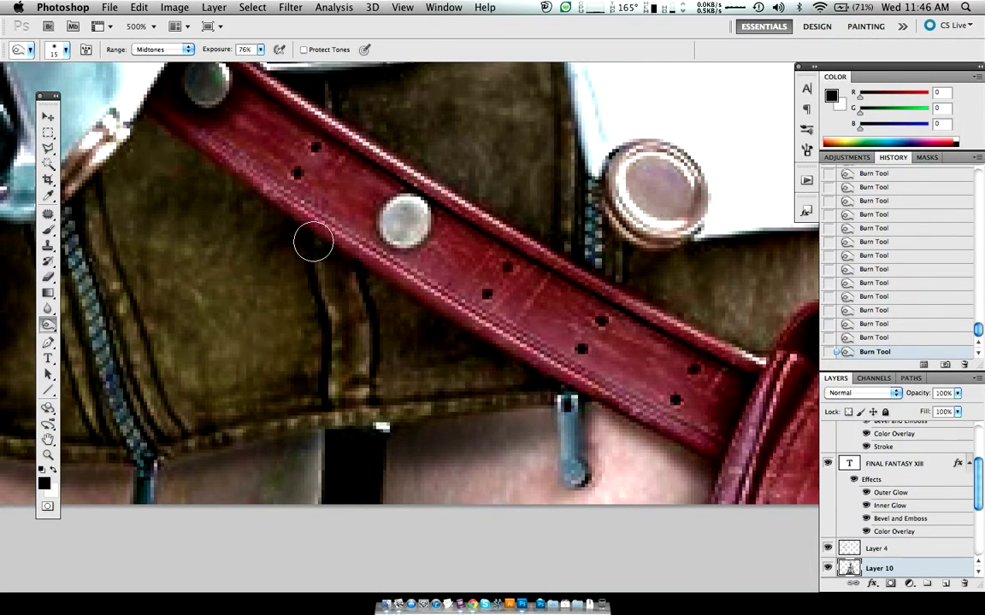
- Burn beside the middle rivet and below the belt's lower edge with a size-9 brush
key(bracketleft)
key(bracketleft)
mouse_move(437, 219)
mouse_down()
mouse_move(387, 253)
mouse_move(441, 217)
mouse_up()
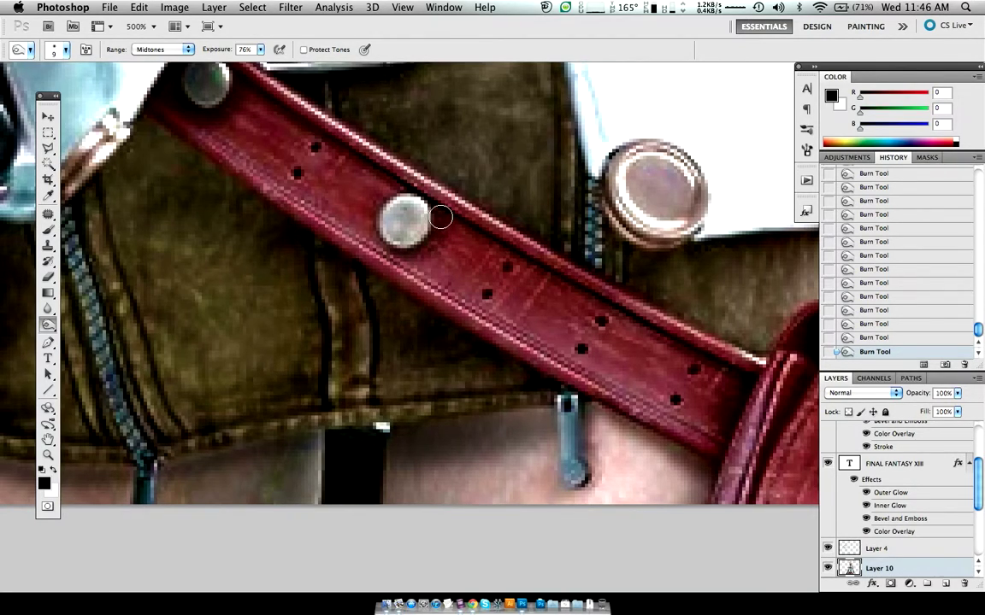
drag(311, 240, 304, 271)
- Dodge the rivet's upper-left at 64% Highlights, then zoom out and back in to check it
key(shift+o)
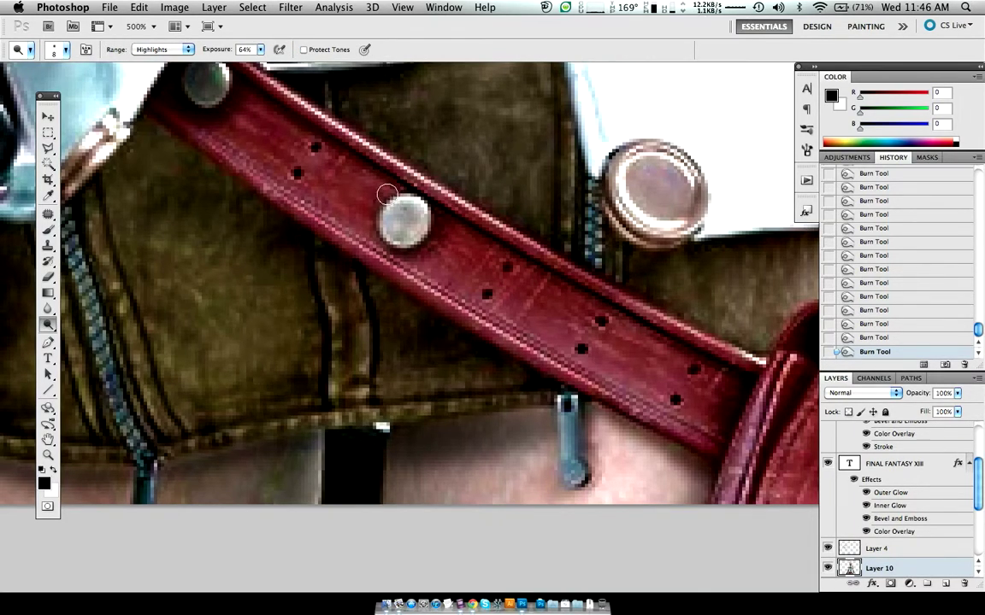
mouse_move(387, 189)
mouse_down()
mouse_move(362, 215)
mouse_move(282, 224)
mouse_up()
key(ctrl+z)
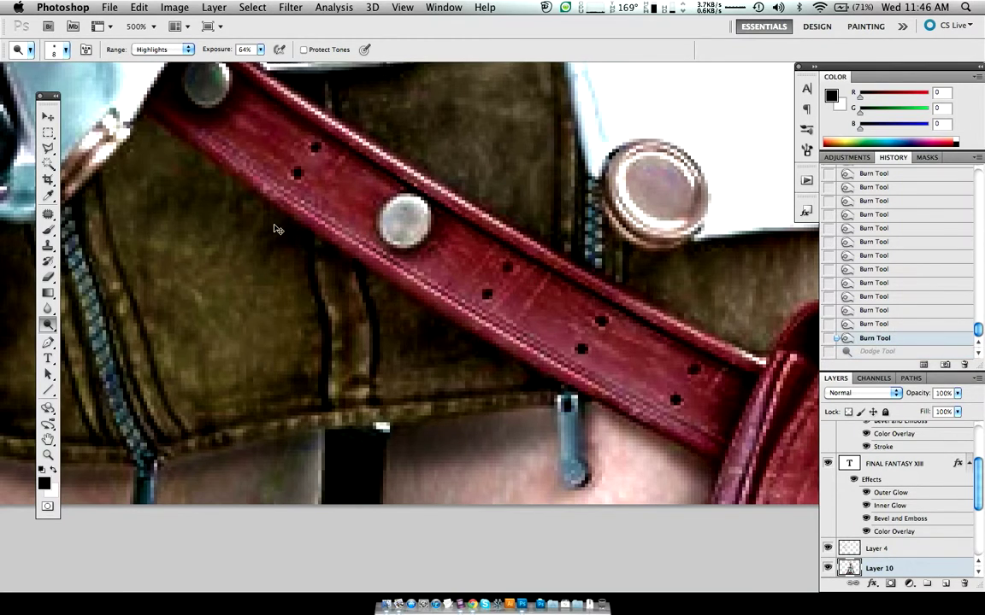
key(ctrl+z)
key(ctrl+alt+0)
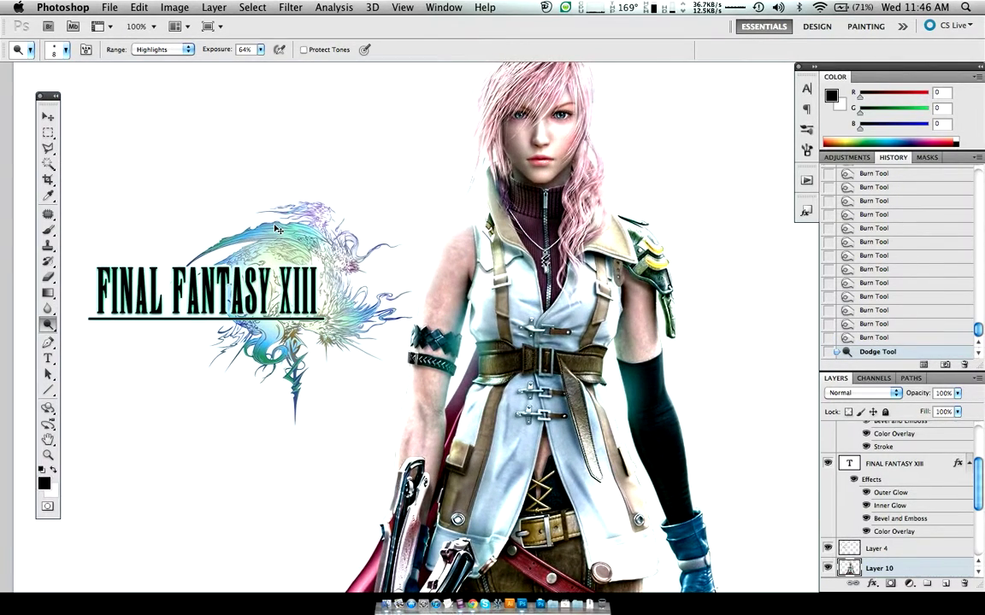
scroll(274, 249, down, 5)
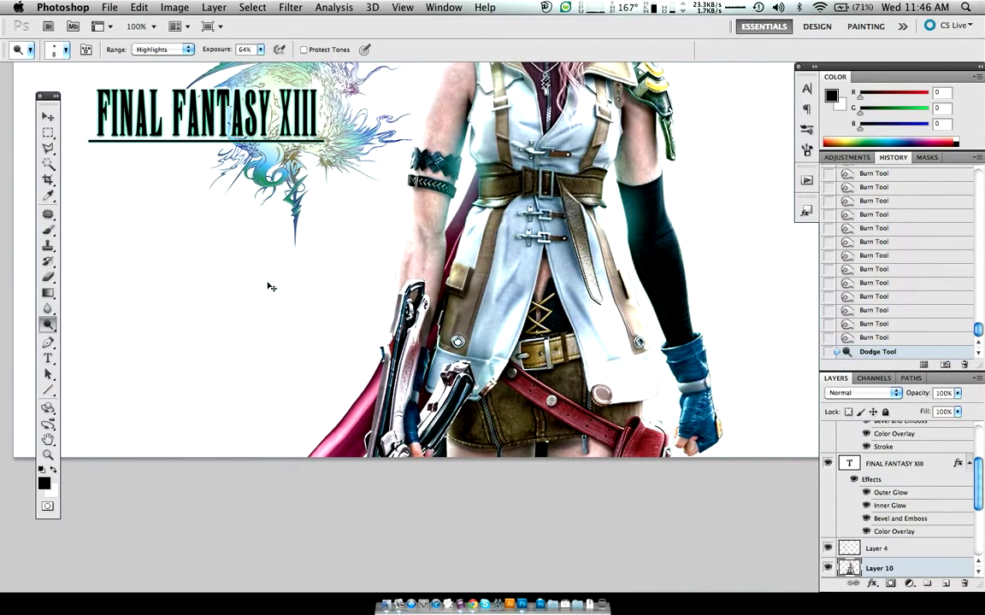
key(ctrl+plus)
key(ctrl+plus)
key(ctrl+plus)
key(ctrl+plus)
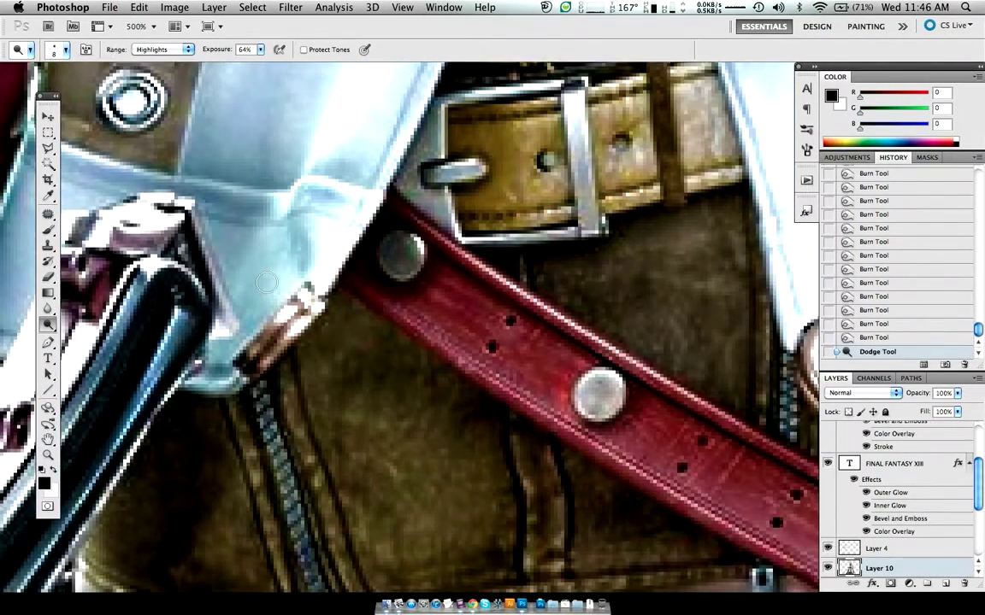
- With a size-4 Dodge brush, click a highlight along the belt's upper edge to near the belt loop
scroll(267, 282, down, 1)
scroll(267, 282, right, 2)
scroll(267, 282, right, 2)
scroll(268, 282, right, 3)
scroll(268, 282, down, 1)
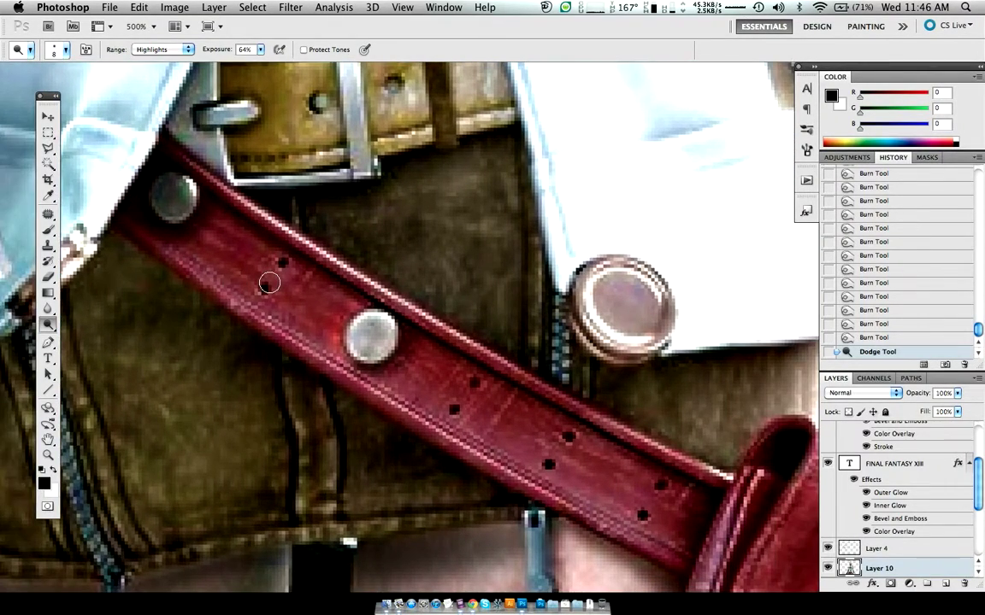
scroll(269, 282, right, 2)
scroll(269, 282, right, 2)
key(bracketleft)
key(bracketleft)
key(bracketleft)
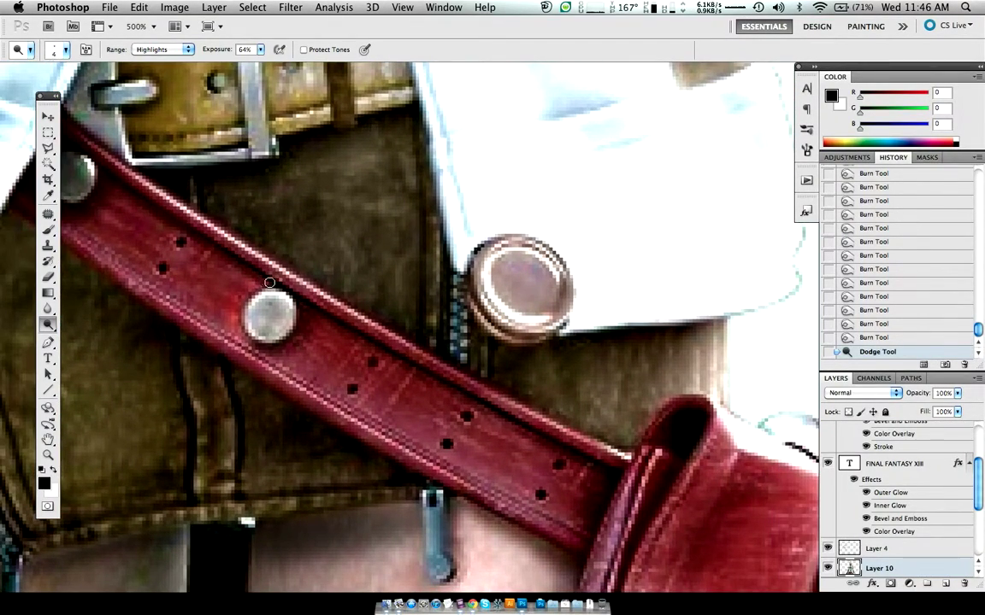
scroll(269, 282, up, 3)
scroll(269, 282, left, 4)
drag(238, 248, 249, 251)
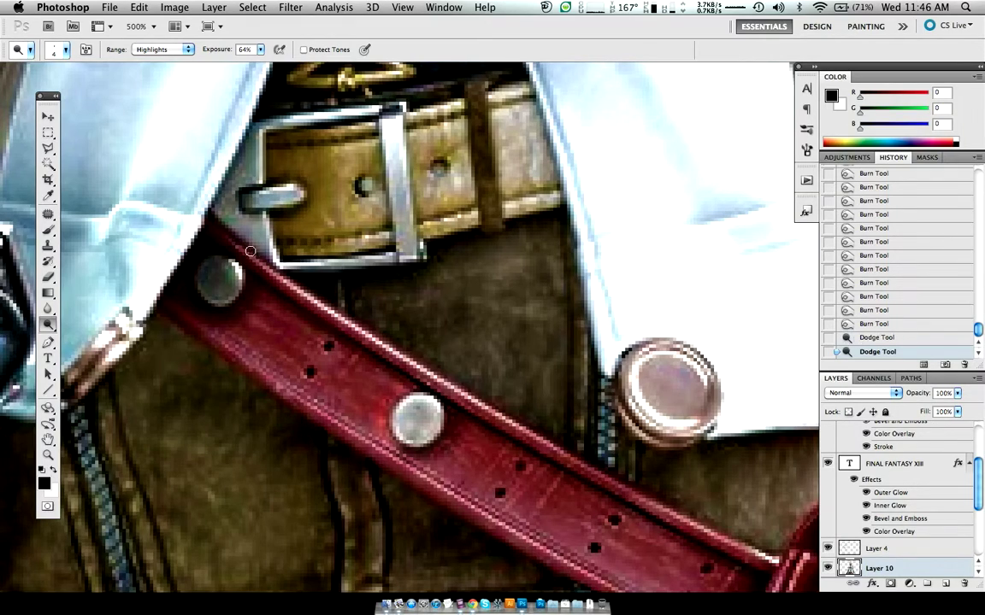
shift+click(310, 302)
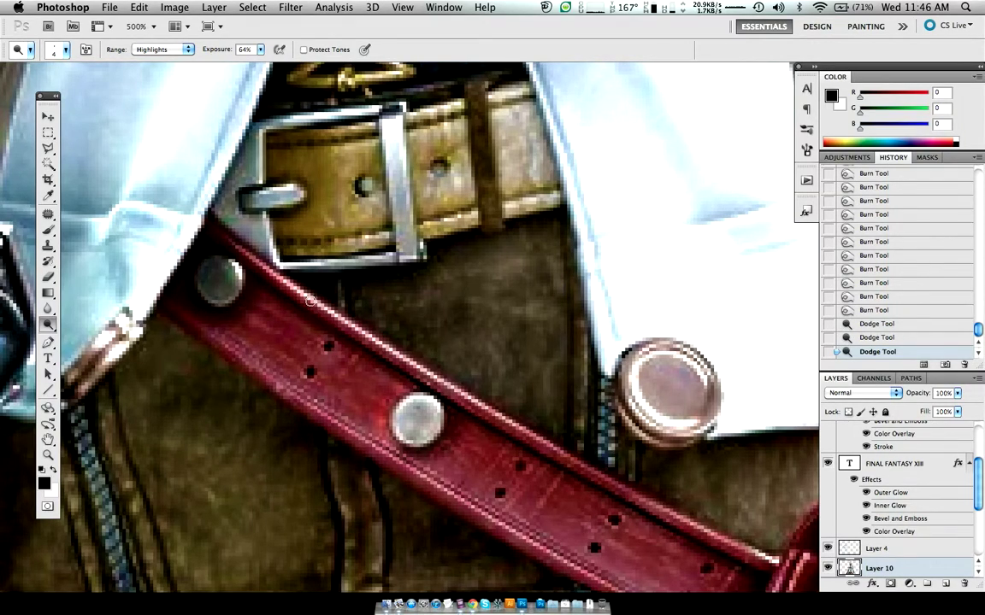
shift+click(396, 356)
shift+click(486, 408)
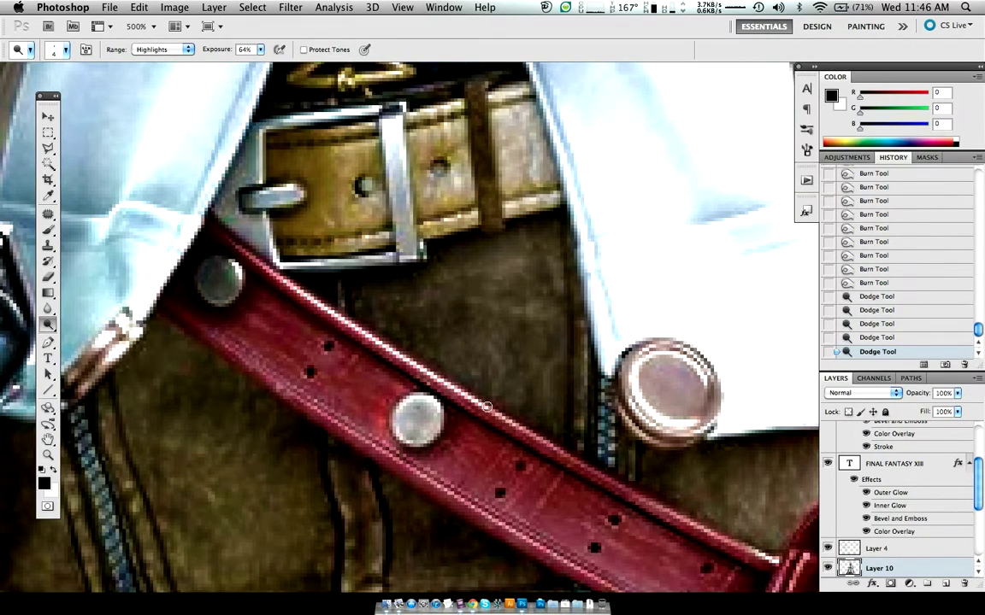
shift+click(568, 457)
shift+click(636, 493)
shift+click(720, 539)
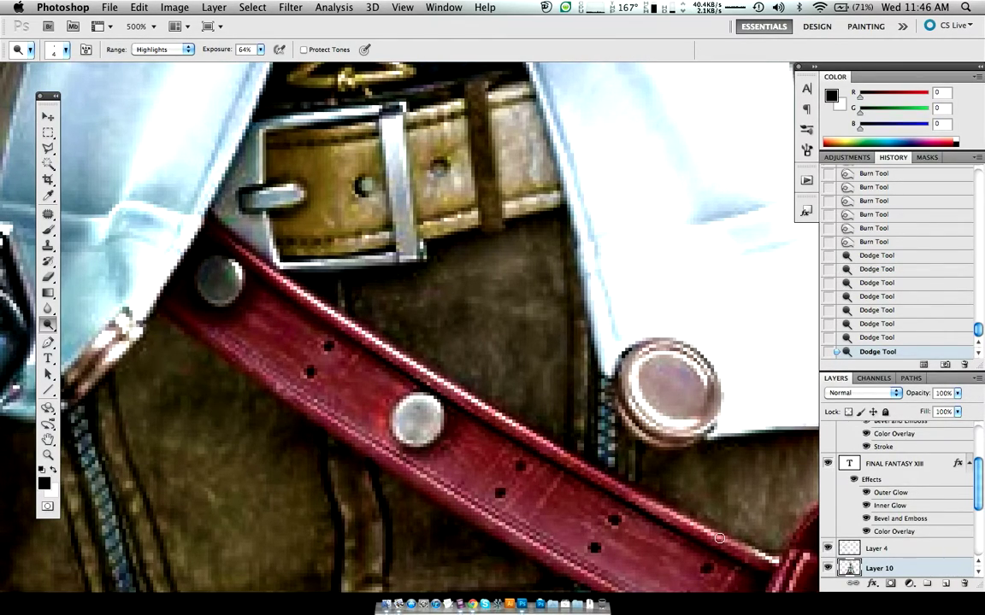
shift+click(775, 561)
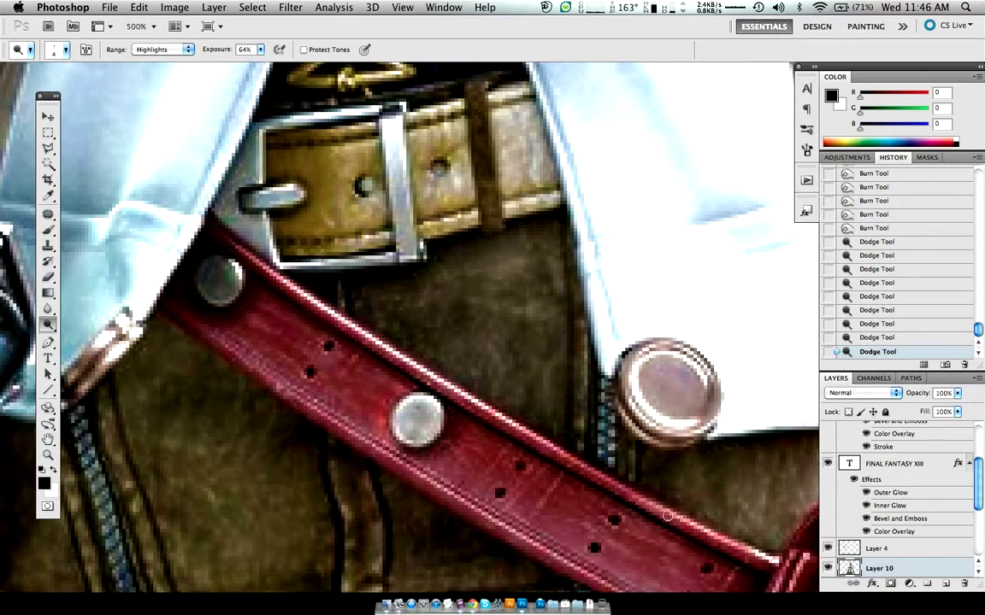
- Toggle Layer 10 to compare, then burn the midtones of the coat below the large button
scroll(667, 516, right, 5)
scroll(666, 516, down, 2)
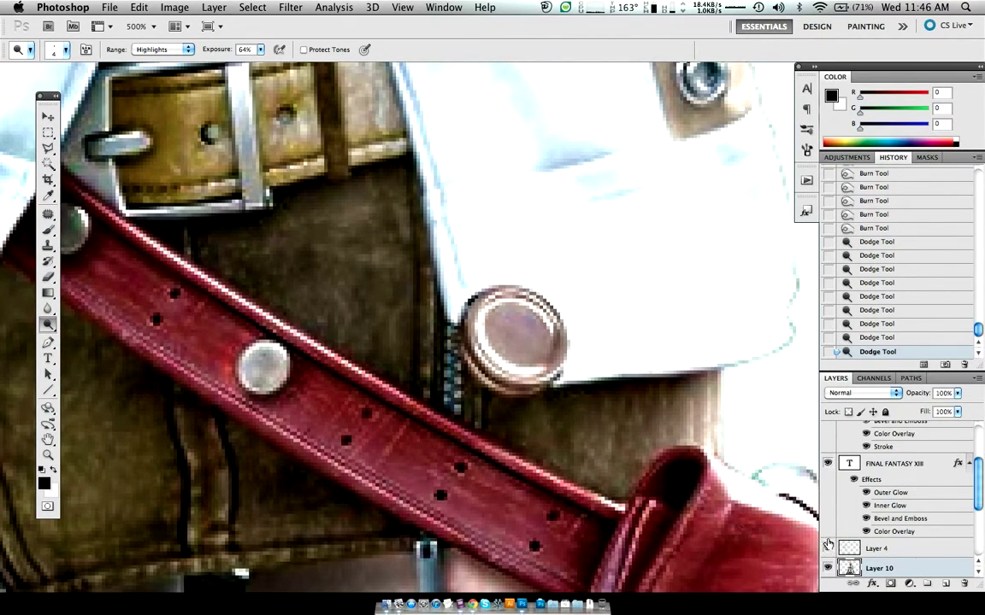
click(828, 566)
click(827, 569)
key(shift+o)
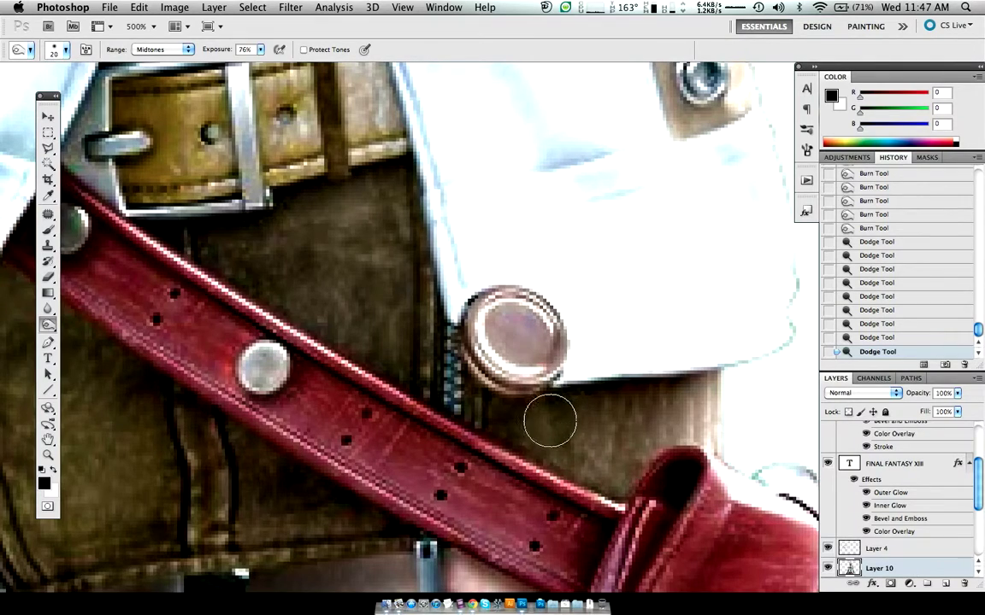
drag(556, 399, 633, 363)
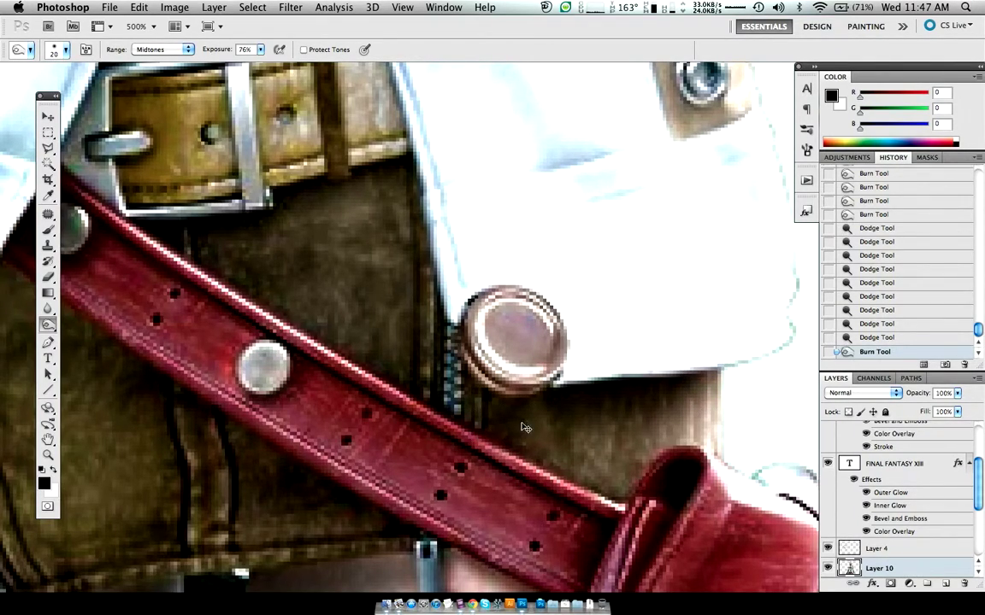